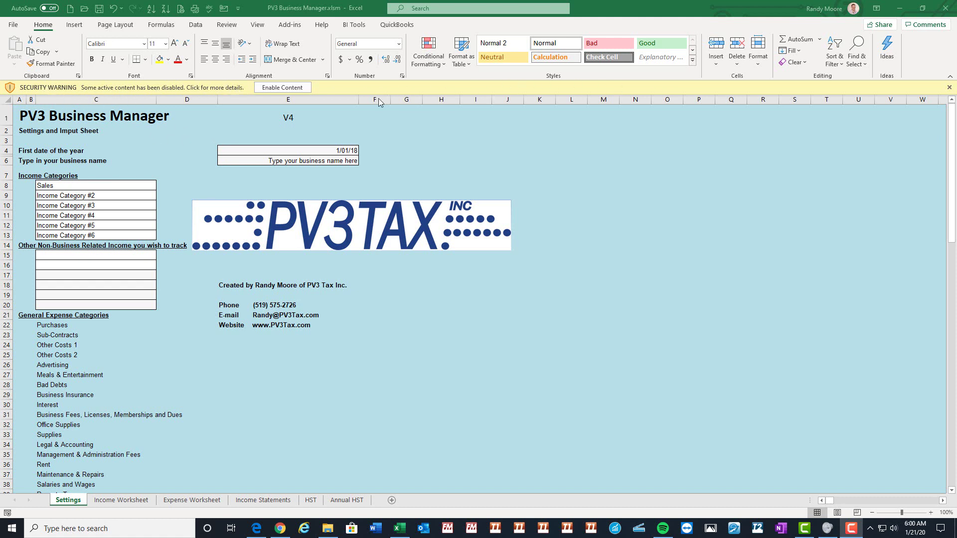
Enable the workbook's disabled content and set the first date of the year to 1-1-19
{"action": "left_click", "coordinate": [281, 89]}
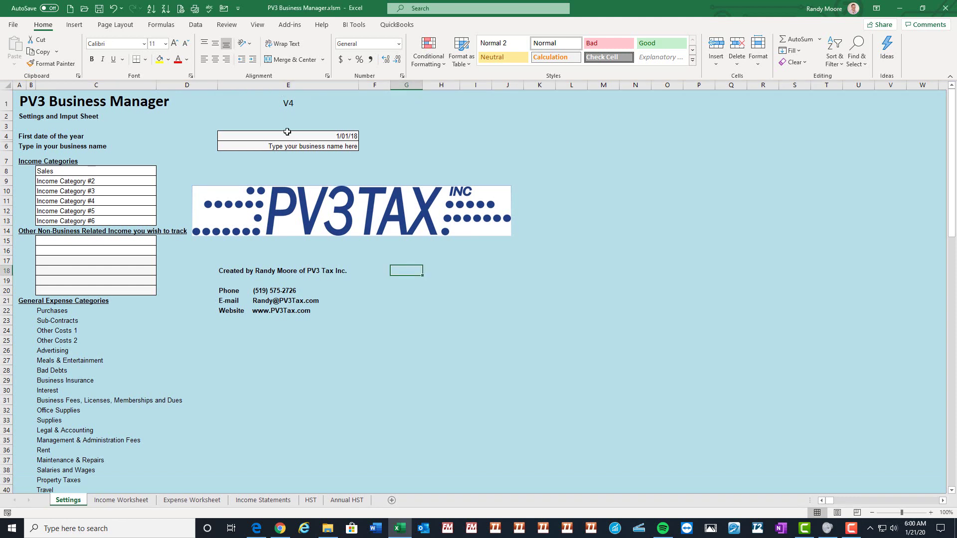
{"action": "left_click", "coordinate": [292, 104]}
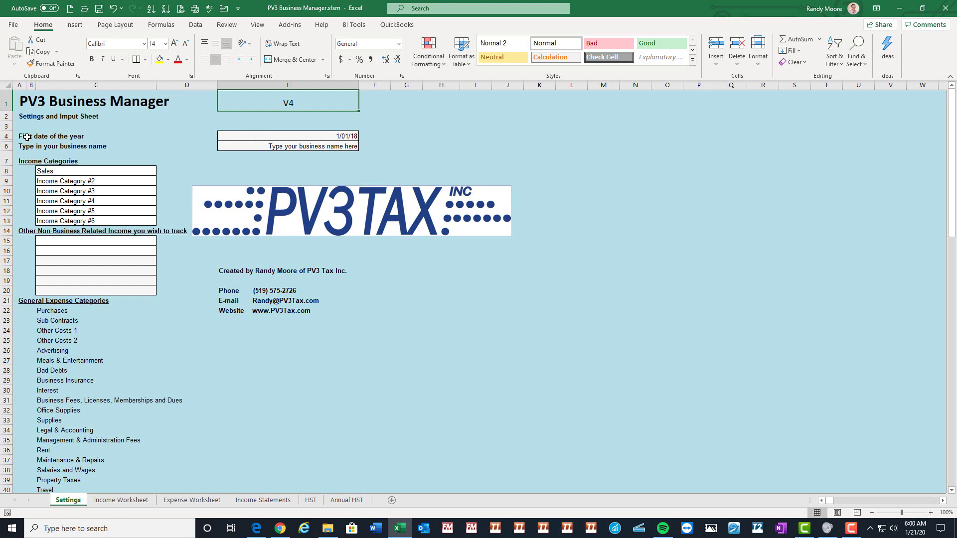
{"action": "left_click", "coordinate": [319, 136]}
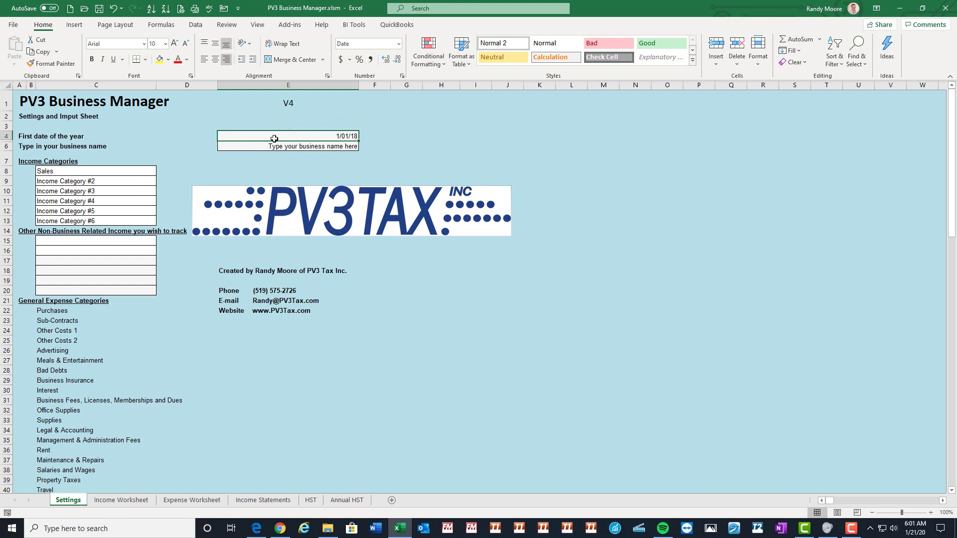
{"action": "type", "text": "1-1-"}
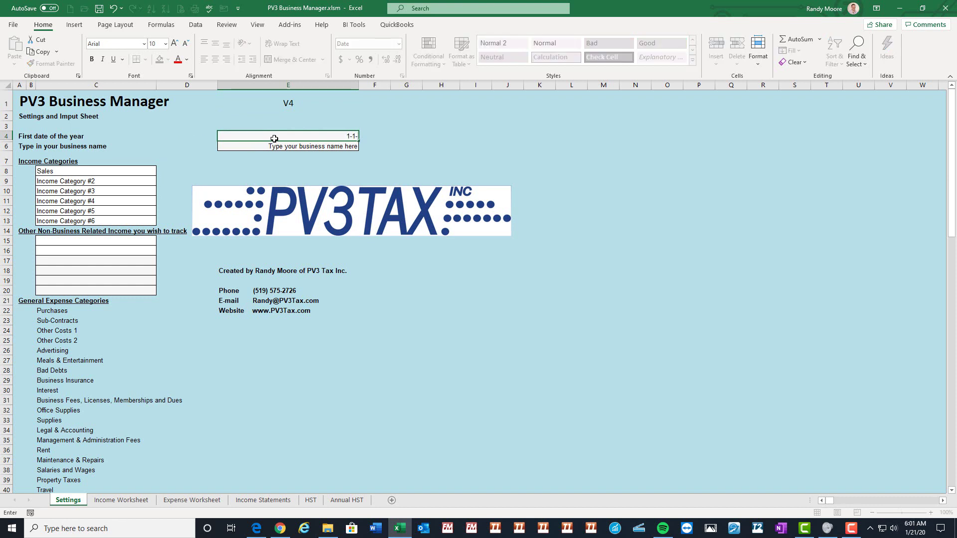
{"action": "type", "text": "19"}
{"action": "key", "text": "Return"}
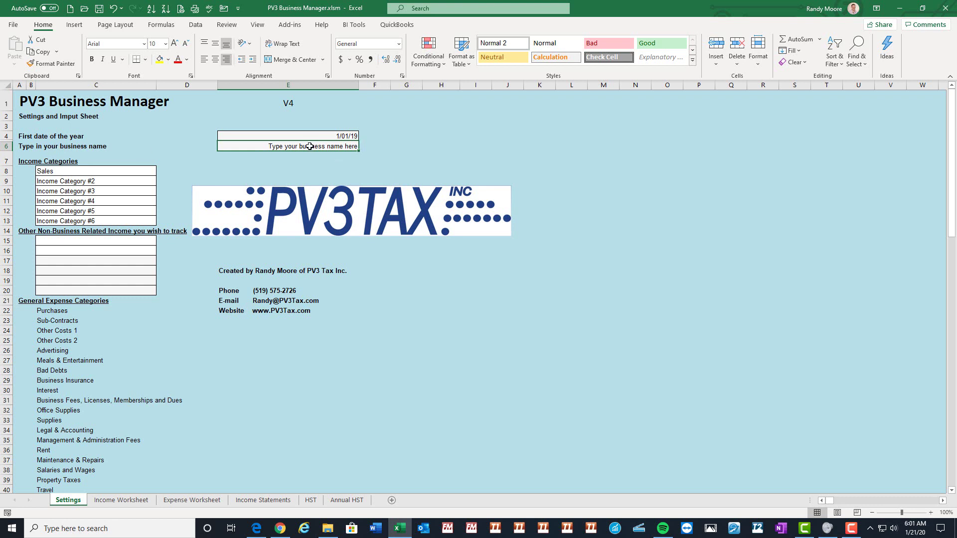
Enter "Joe's Plumbing" as the business name on the Settings sheet
{"action": "type", "text": "Joe"}
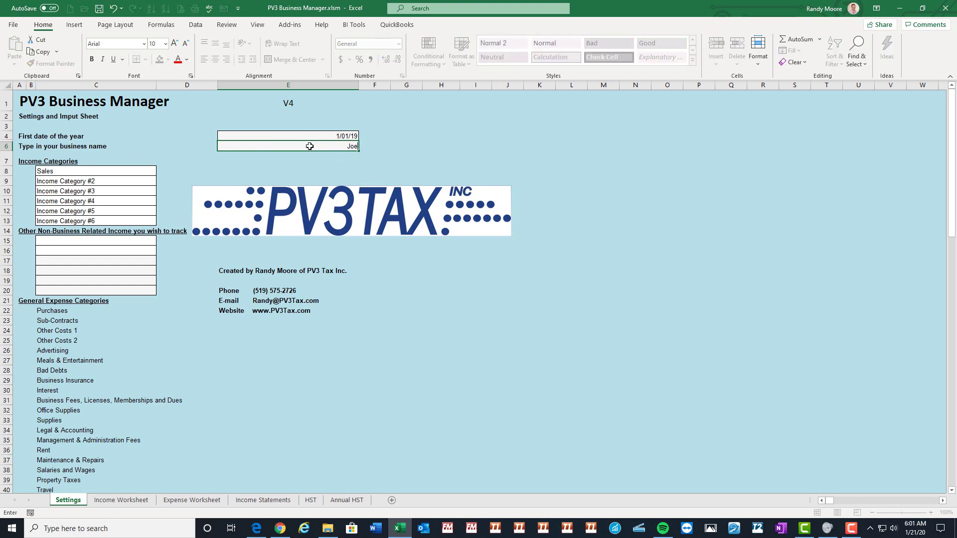
{"action": "type", "text": "'s Plumbing"}
{"action": "key", "text": "Return"}
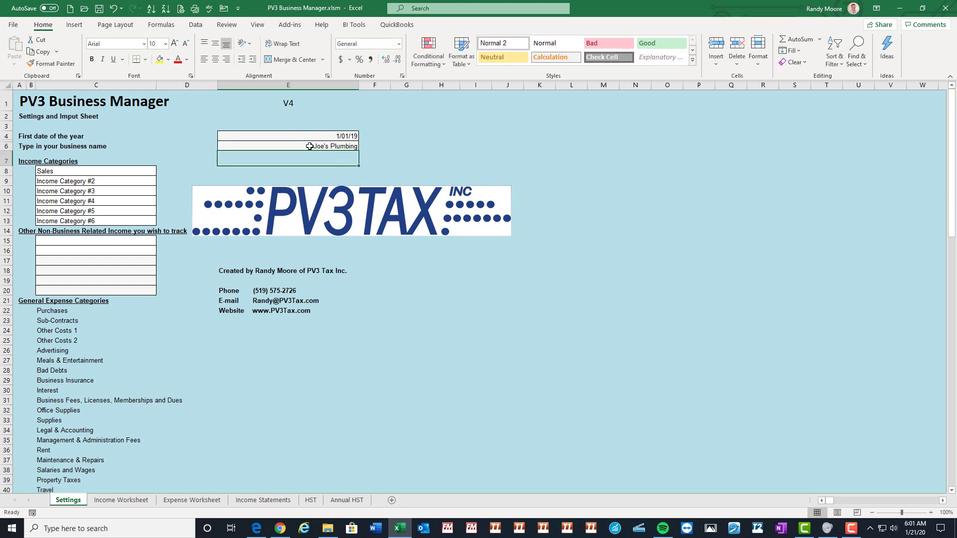
{"action": "left_click", "coordinate": [309, 146]}
{"action": "left_click", "coordinate": [282, 135]}
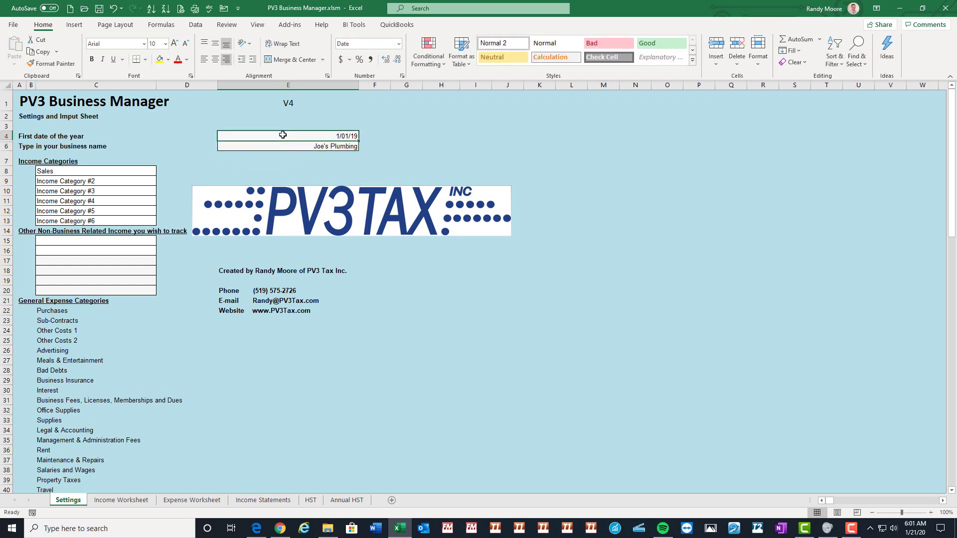
{"action": "left_click", "coordinate": [253, 146]}
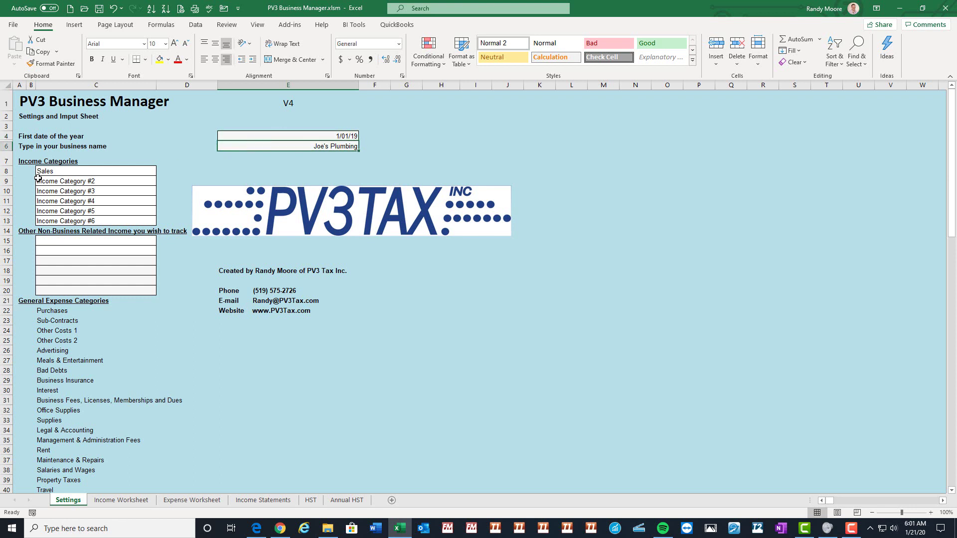
{"action": "left_click_drag", "start_coordinate": [55, 170], "coordinate": [60, 211]}
{"action": "left_click", "coordinate": [64, 180]}
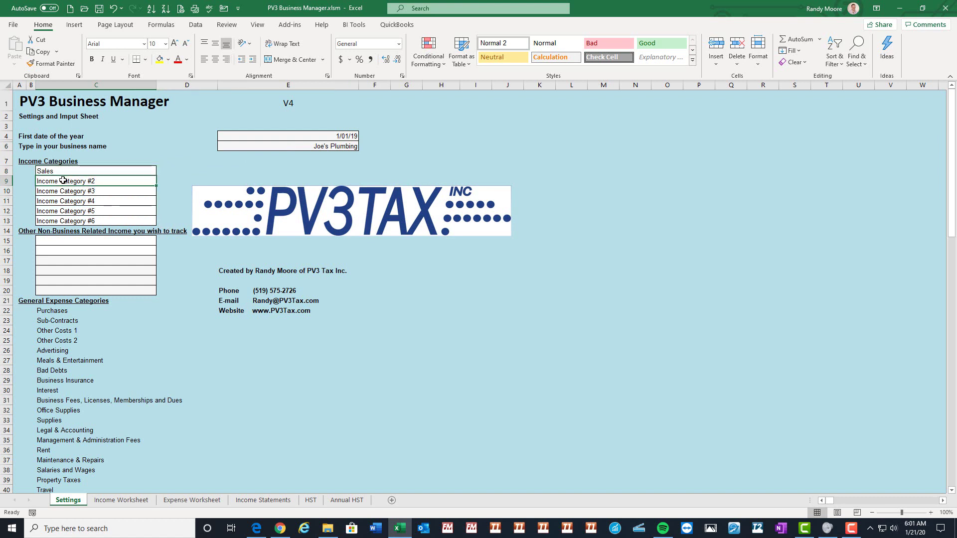
{"action": "left_click", "coordinate": [80, 192]}
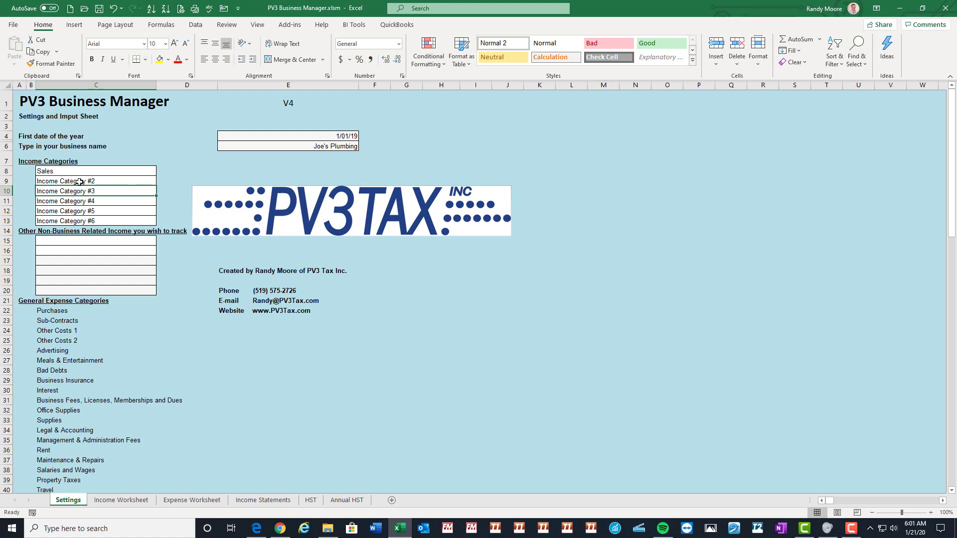
Rename the first income category, Sales, to "Product Sales"
{"action": "left_click", "coordinate": [80, 182]}
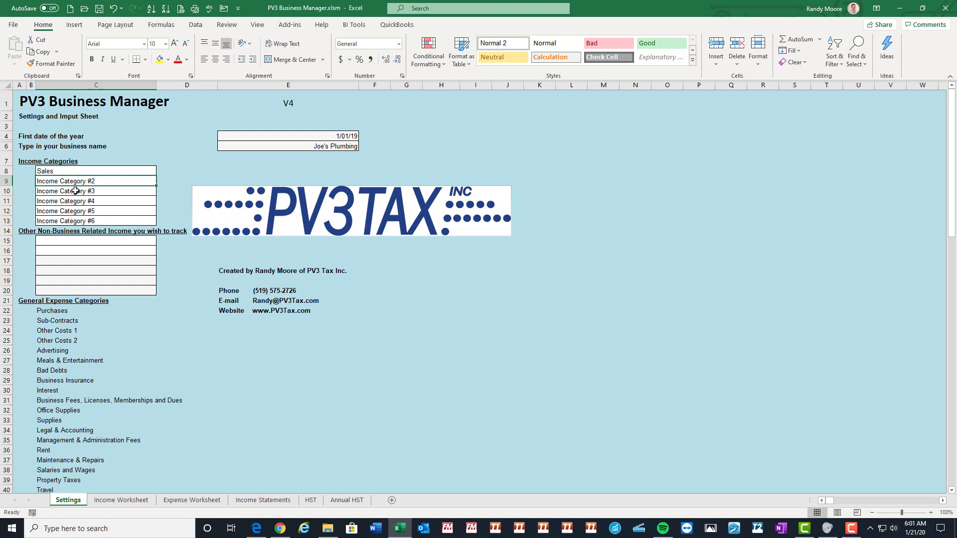
{"action": "key", "text": "Up"}
{"action": "type", "text": "S"}
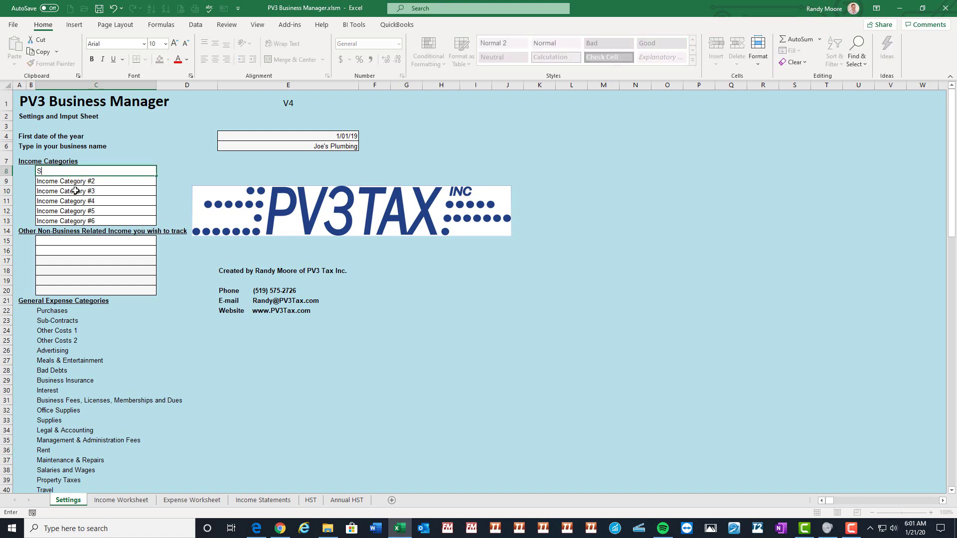
{"action": "type", "text": "roduct Sales"}
{"action": "key", "text": "Return"}
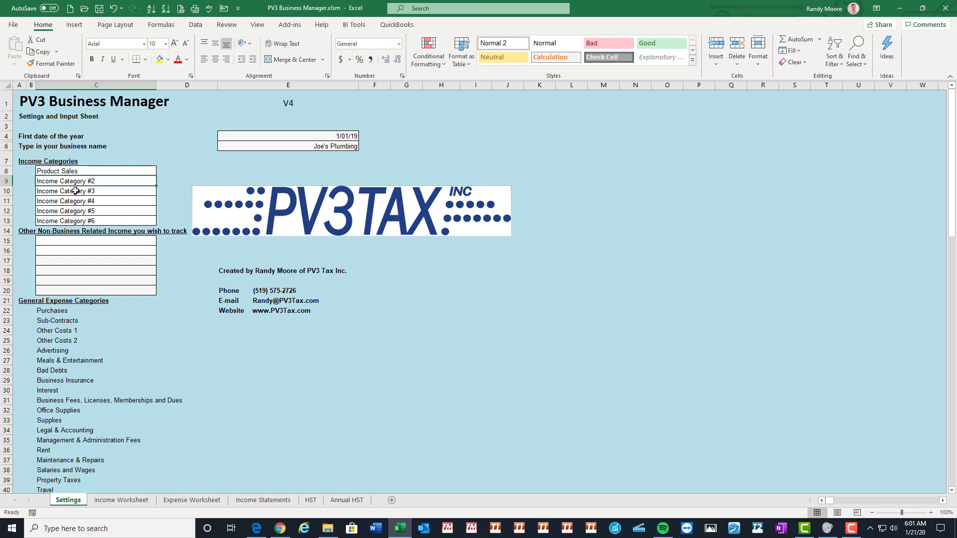
Replace the Income Category #2 entry with "Service Sales"
{"action": "type", "text": "Servi"}
{"action": "key", "text": "BackSpace"}
{"action": "type", "text": "vi"}
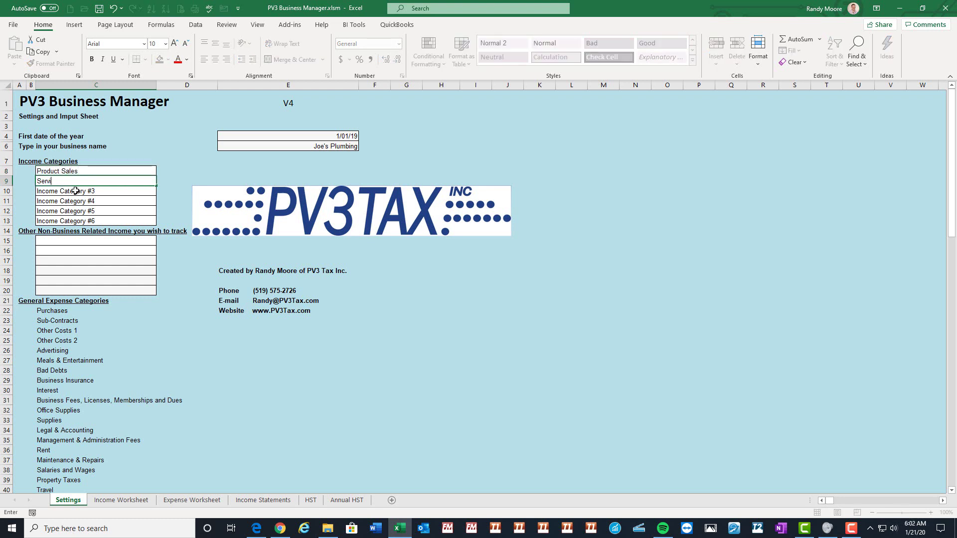
{"action": "type", "text": "ce Sales"}
{"action": "key", "text": "Return"}
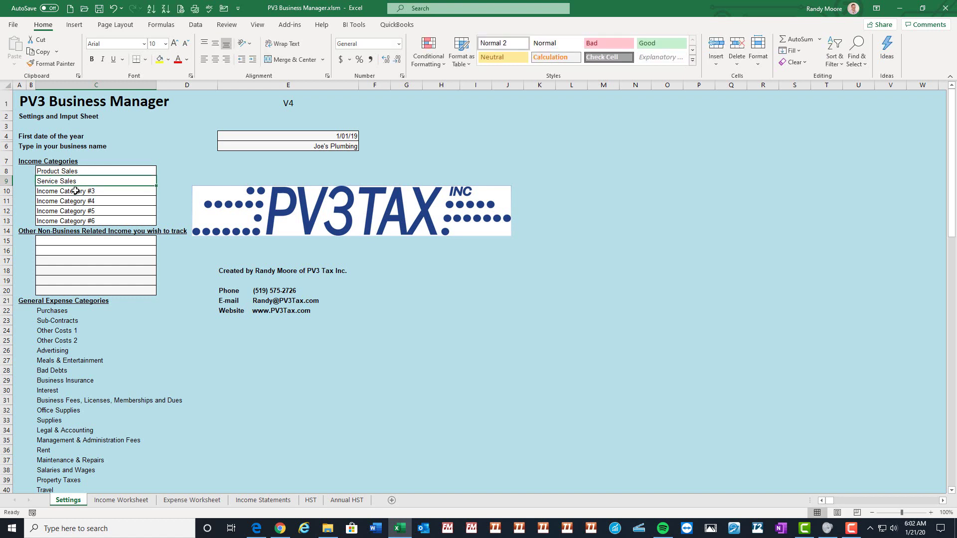
Add "HST Refund" as the first other non-business related income to track
{"action": "left_click", "coordinate": [70, 242]}
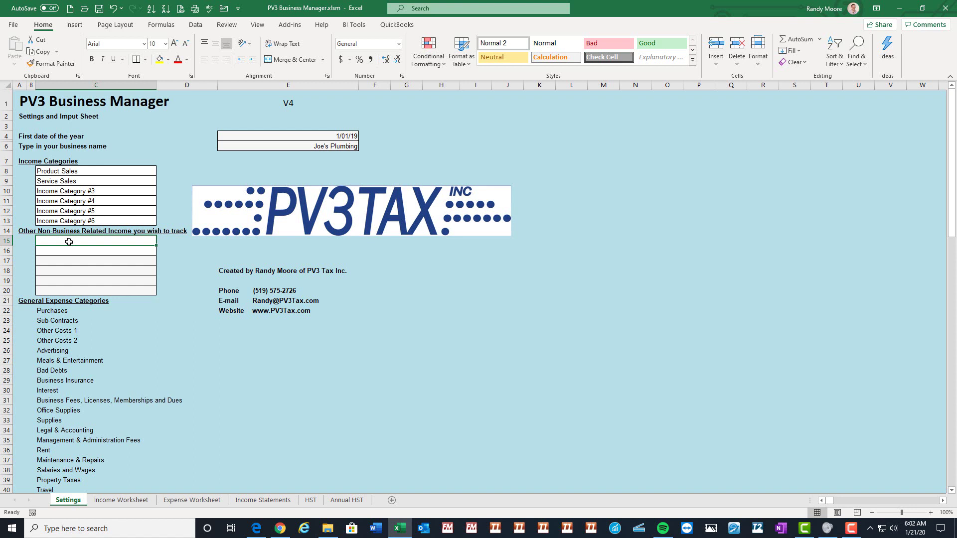
{"action": "type", "text": "HST Re"}
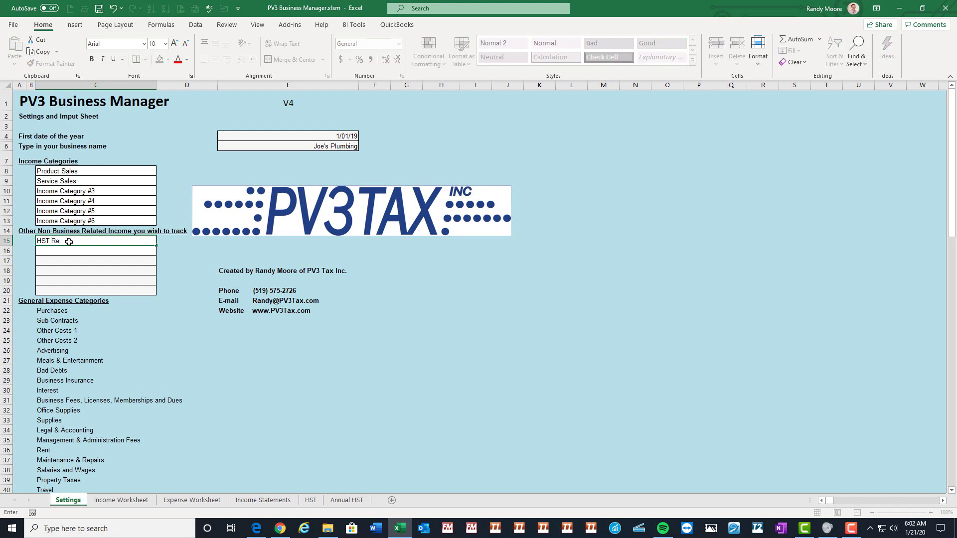
{"action": "type", "text": "fund"}
{"action": "key", "text": "Return"}
{"action": "left_click", "coordinate": [69, 242]}
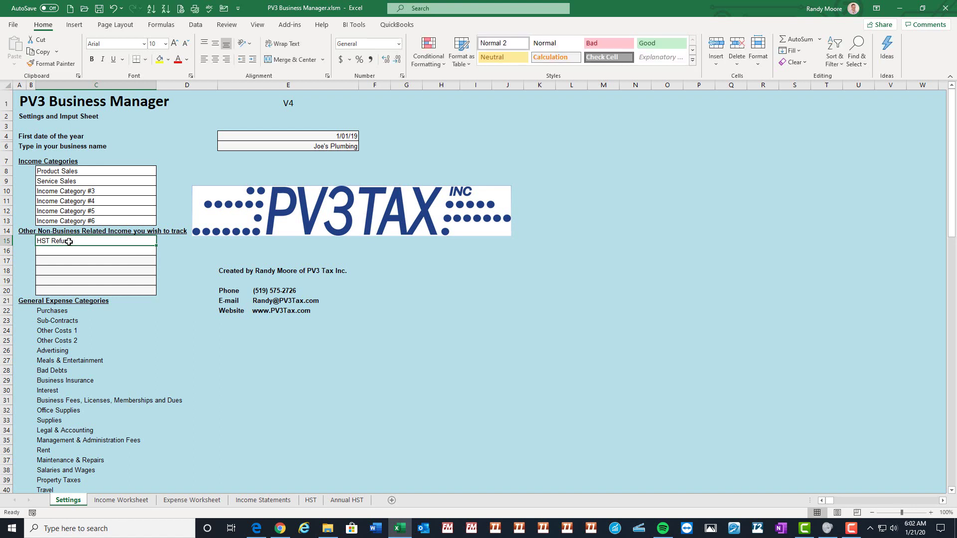
Add "Personal Contributions" below HST Refund in the non-business related income list
{"action": "left_click", "coordinate": [53, 192]}
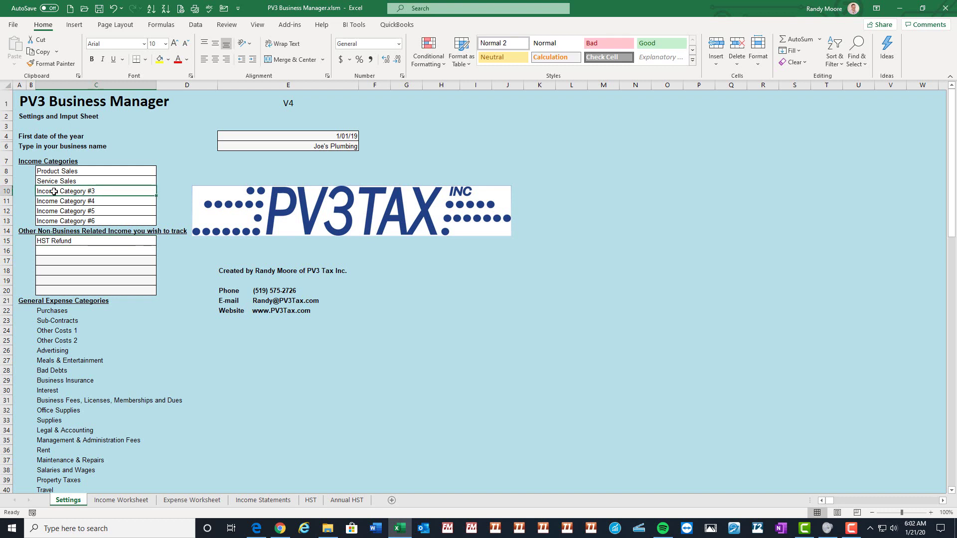
{"action": "left_click", "coordinate": [73, 241]}
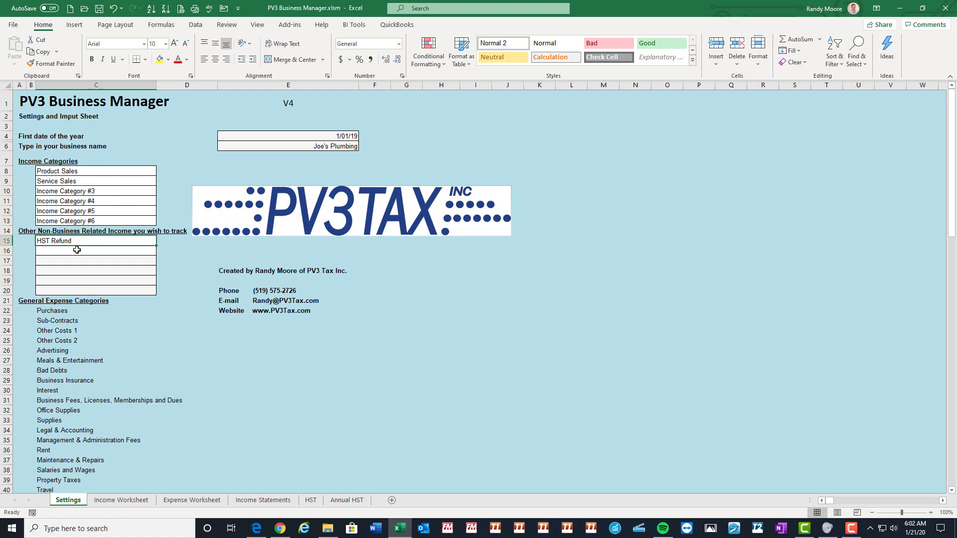
{"action": "left_click", "coordinate": [78, 253]}
{"action": "type", "text": "Per"}
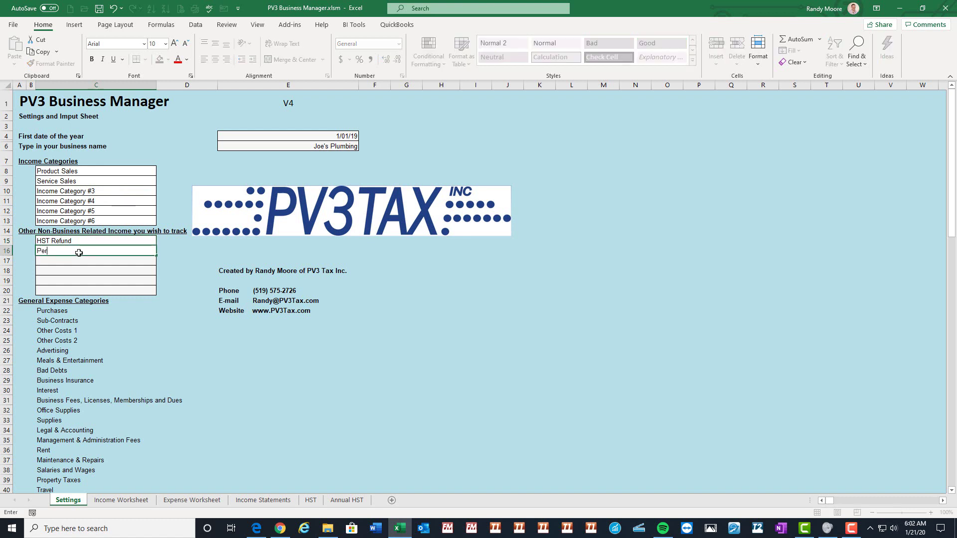
{"action": "type", "text": "sonal Contribution"}
{"action": "key", "text": "Return"}
{"action": "left_click", "coordinate": [79, 253]}
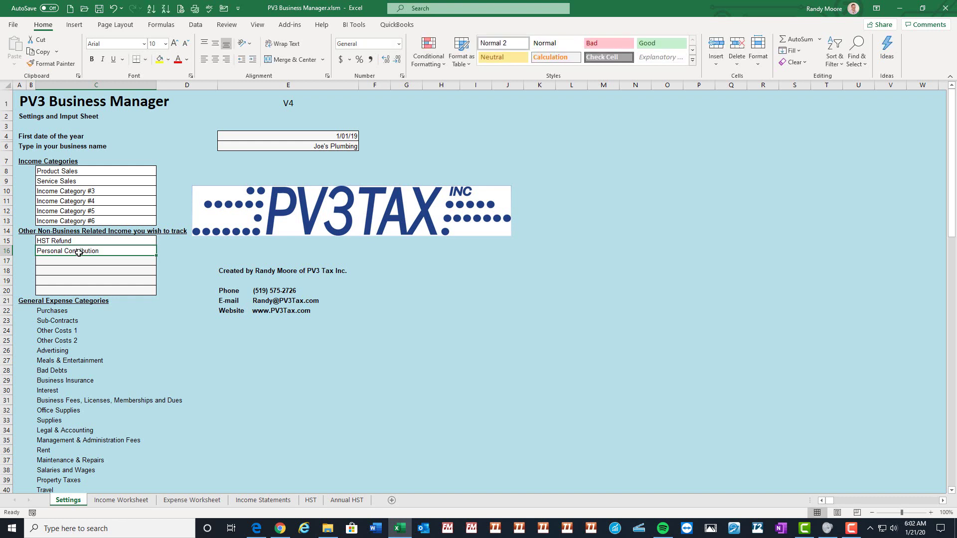
{"action": "double_click", "coordinate": [107, 252]}
{"action": "type", "text": "s"}
{"action": "key", "text": "Return"}
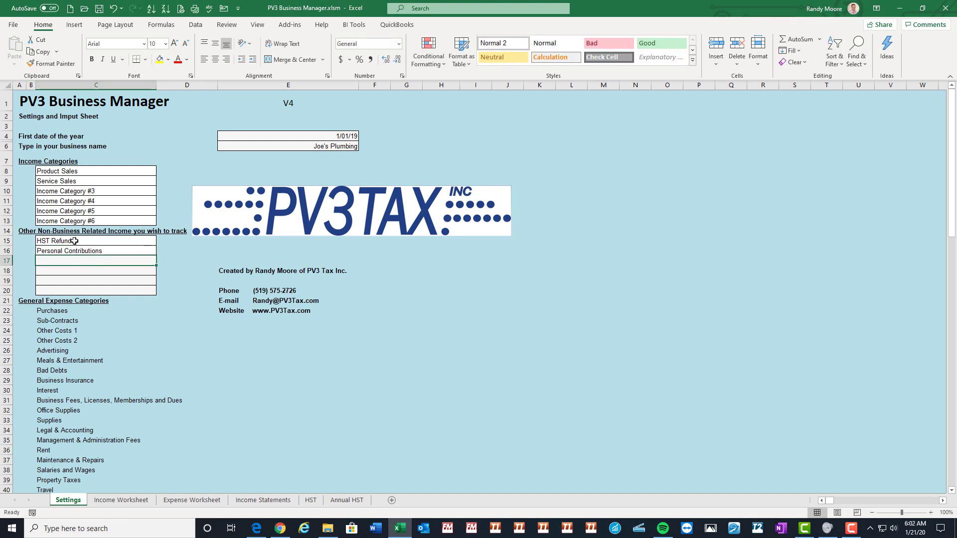
{"action": "left_click_drag", "start_coordinate": [75, 241], "coordinate": [79, 260]}
{"action": "left_click", "coordinate": [84, 188]}
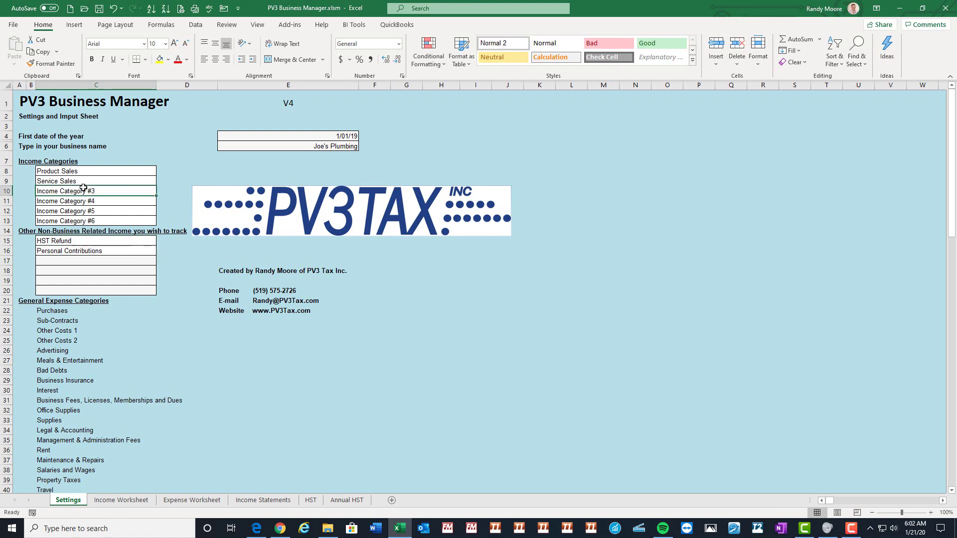
{"action": "left_click", "coordinate": [96, 250]}
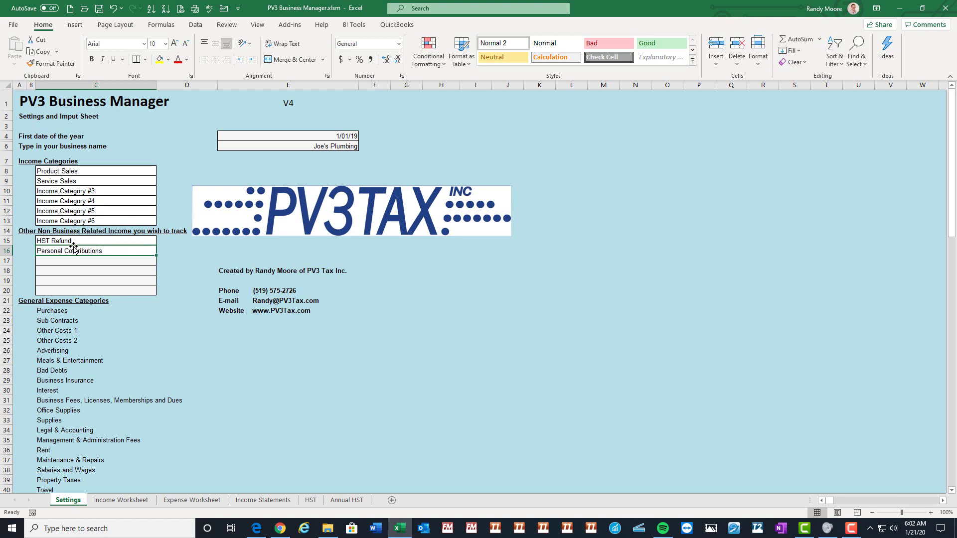
{"action": "left_click_drag", "start_coordinate": [75, 242], "coordinate": [75, 251]}
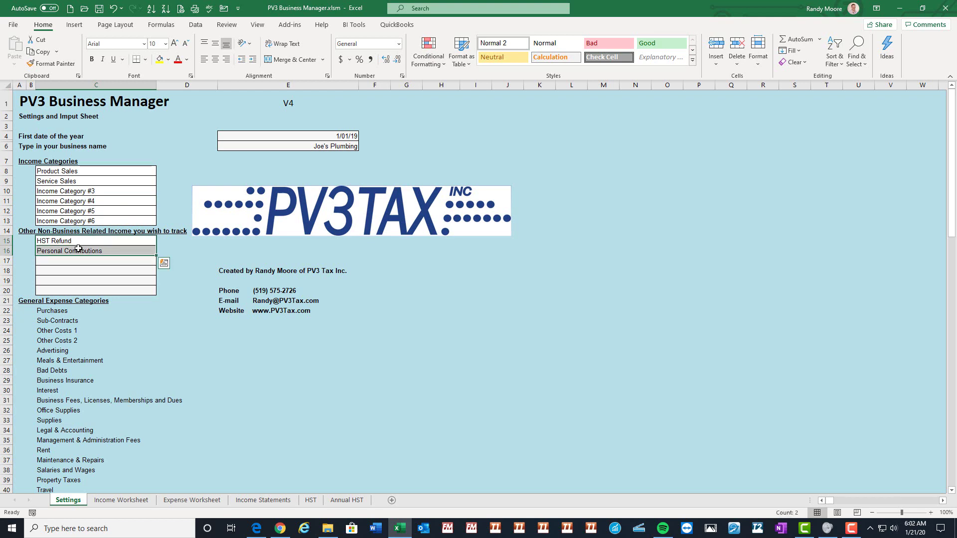
Examine the preset general expense categories from Purchases through Private Health Services Plan
{"action": "scroll", "coordinate": [79, 248], "scroll_direction": "down", "scroll_amount": 5}
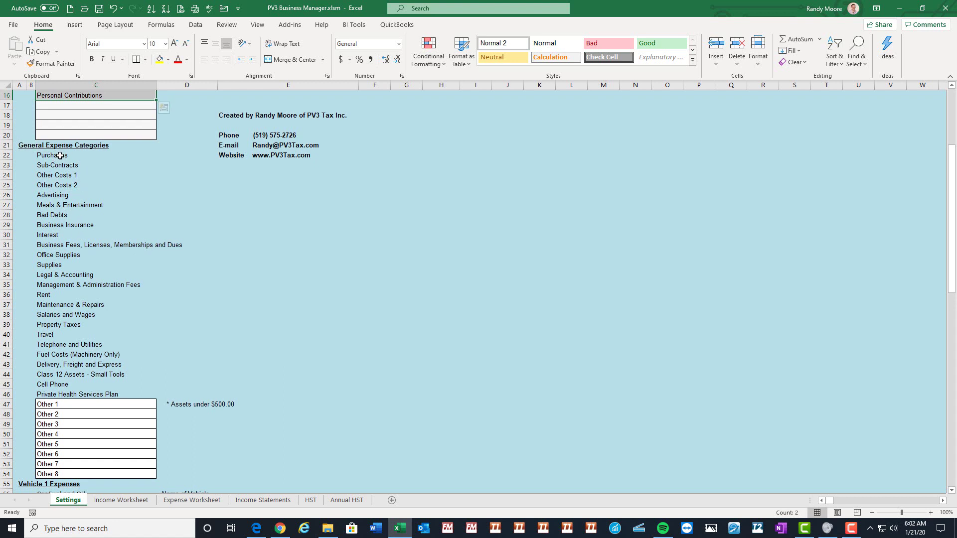
{"action": "left_click", "coordinate": [57, 156]}
{"action": "key", "text": "shift+Down"}
{"action": "key", "text": "shift+Down"}
{"action": "key", "text": "shift+Down"}
{"action": "key", "text": "shift+Down"}
{"action": "key", "text": "shift+Down"}
{"action": "key", "text": "shift+Down"}
{"action": "key", "text": "shift+Down"}
{"action": "key", "text": "shift+Down"}
{"action": "key", "text": "shift+Down"}
{"action": "key", "text": "shift+Down"}
{"action": "key", "text": "shift+Down"}
{"action": "key", "text": "shift+Down"}
{"action": "key", "text": "shift+Down"}
{"action": "key", "text": "shift+Down"}
{"action": "key", "text": "shift+Down"}
{"action": "key", "text": "shift+Down"}
{"action": "key", "text": "shift+Down"}
{"action": "key", "text": "shift+Down"}
{"action": "key", "text": "shift+Down"}
{"action": "key", "text": "shift+Down"}
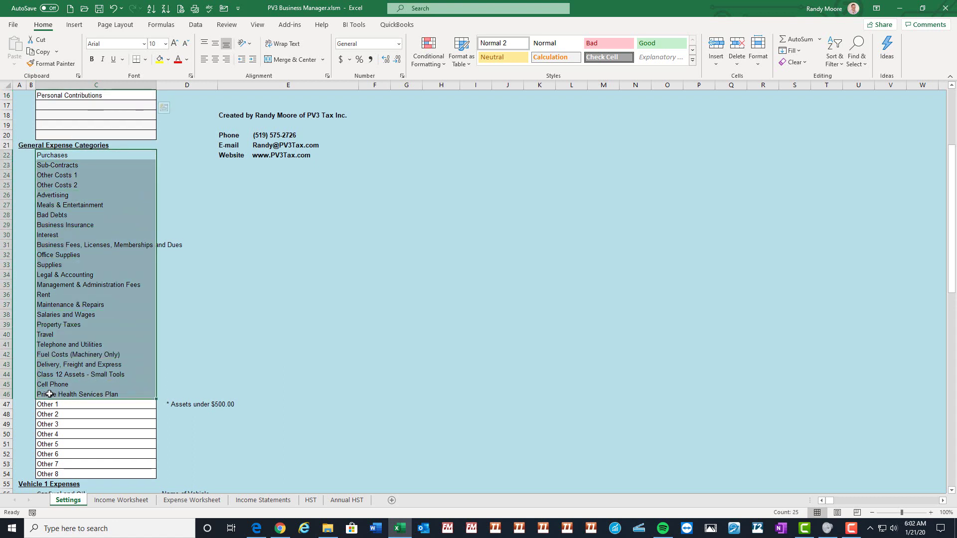
{"action": "left_click_drag", "start_coordinate": [86, 247], "coordinate": [75, 225]}
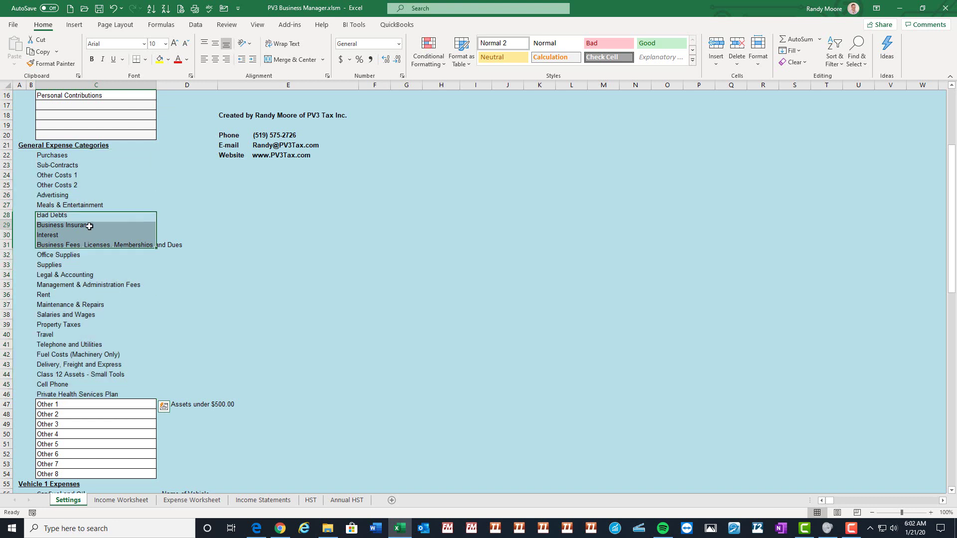
{"action": "left_click", "coordinate": [54, 156]}
{"action": "key", "text": "shift+Down"}
{"action": "key", "text": "shift+Down"}
{"action": "key", "text": "shift+Down"}
{"action": "key", "text": "shift+Down"}
{"action": "key", "text": "shift+Down"}
{"action": "key", "text": "shift+Down"}
{"action": "key", "text": "shift+Down"}
{"action": "key", "text": "shift+Down"}
{"action": "key", "text": "shift+Down"}
{"action": "key", "text": "shift+Down"}
{"action": "key", "text": "shift+Down"}
{"action": "key", "text": "shift+Down"}
{"action": "key", "text": "shift+Down"}
{"action": "key", "text": "shift+Down"}
{"action": "key", "text": "shift+Down"}
{"action": "key", "text": "shift+Down"}
{"action": "key", "text": "shift+Down"}
{"action": "key", "text": "shift+Down"}
{"action": "key", "text": "shift+Down"}
{"action": "key", "text": "shift+Down"}
{"action": "key", "text": "shift+Down"}
{"action": "key", "text": "shift+Down"}
{"action": "key", "text": "shift+Down"}
{"action": "key", "text": "shift+Down"}
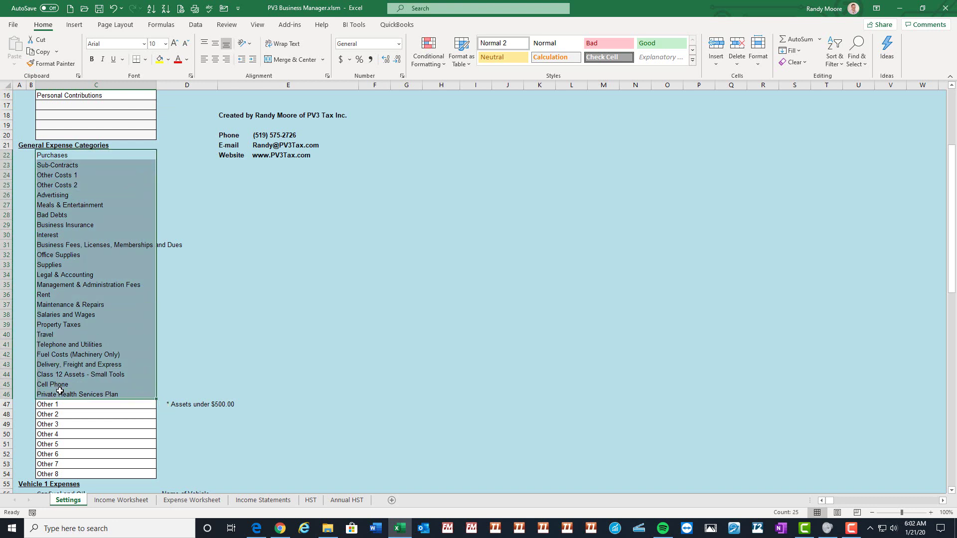
Remove the "* Assets under $500.00" note beside the Other 1 expense category and look over the vehicle expense sections
{"action": "left_click", "coordinate": [175, 401]}
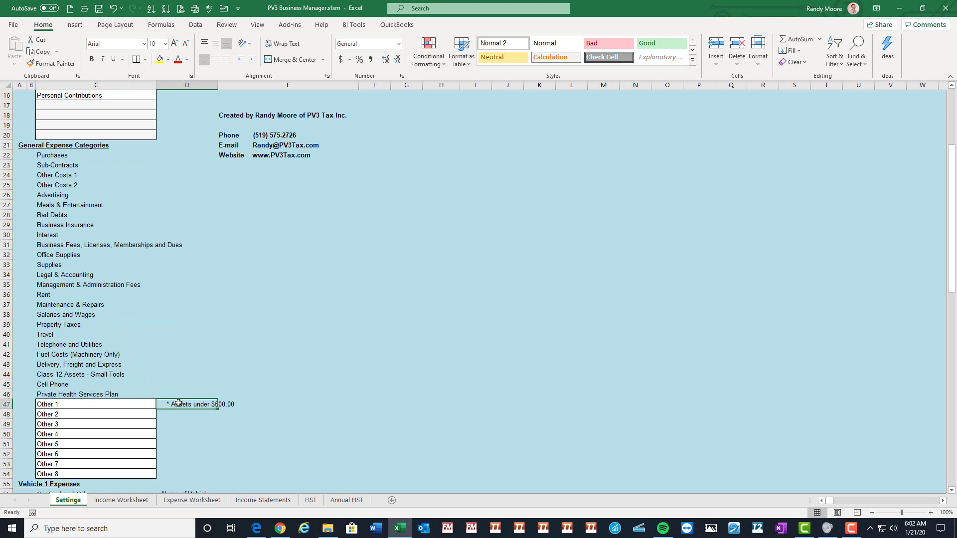
{"action": "scroll", "coordinate": [175, 402], "scroll_direction": "down", "scroll_amount": 13}
{"action": "scroll", "coordinate": [211, 293], "scroll_direction": "up", "scroll_amount": 7}
{"action": "scroll", "coordinate": [189, 324], "scroll_direction": "up", "scroll_amount": 11}
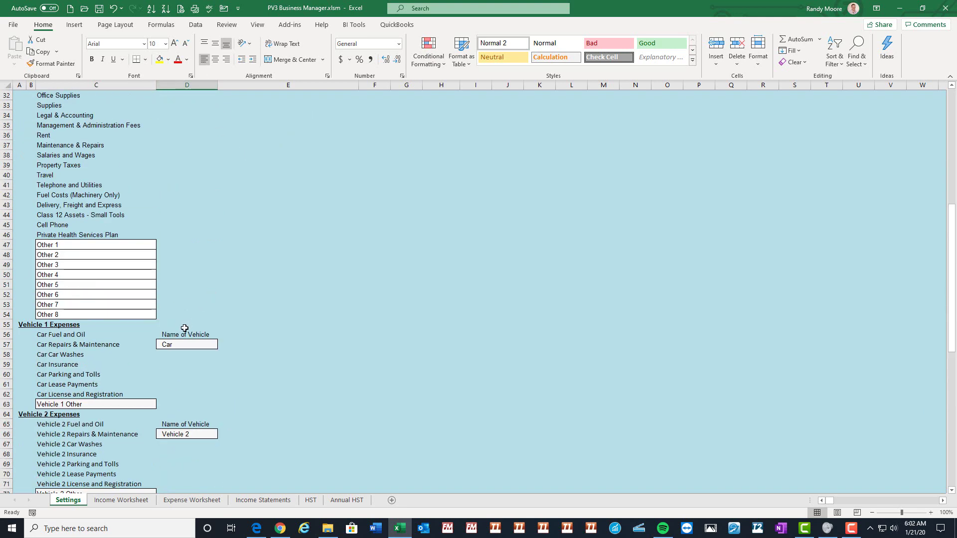
{"action": "scroll", "coordinate": [192, 349], "scroll_direction": "down", "scroll_amount": 5}
{"action": "scroll", "coordinate": [187, 371], "scroll_direction": "down", "scroll_amount": 2}
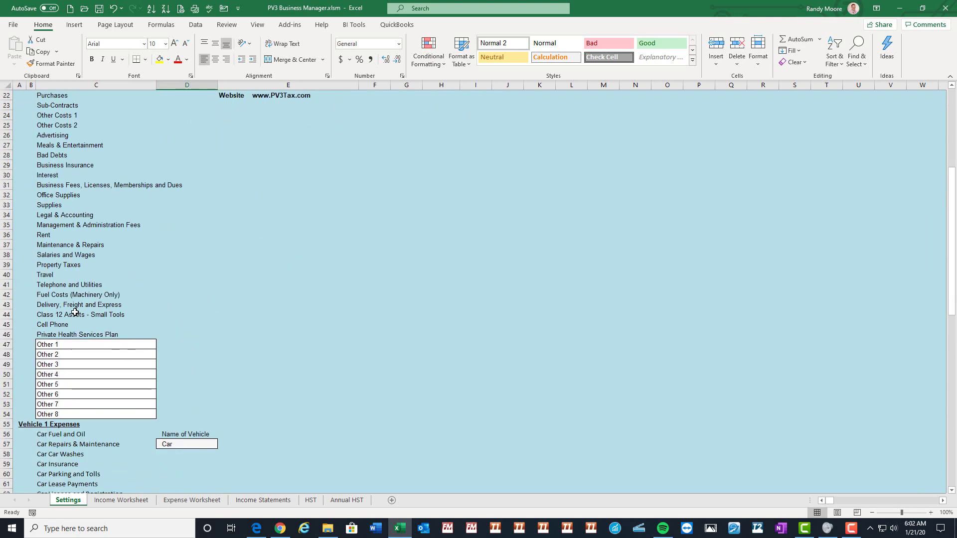
Highlight the fixed general expense categories, from Purchases down to Private Health Services Plan
{"action": "scroll", "coordinate": [179, 371], "scroll_direction": "up", "scroll_amount": 2}
{"action": "left_click", "coordinate": [144, 375]}
{"action": "left_click_drag", "start_coordinate": [59, 154], "coordinate": [53, 393]}
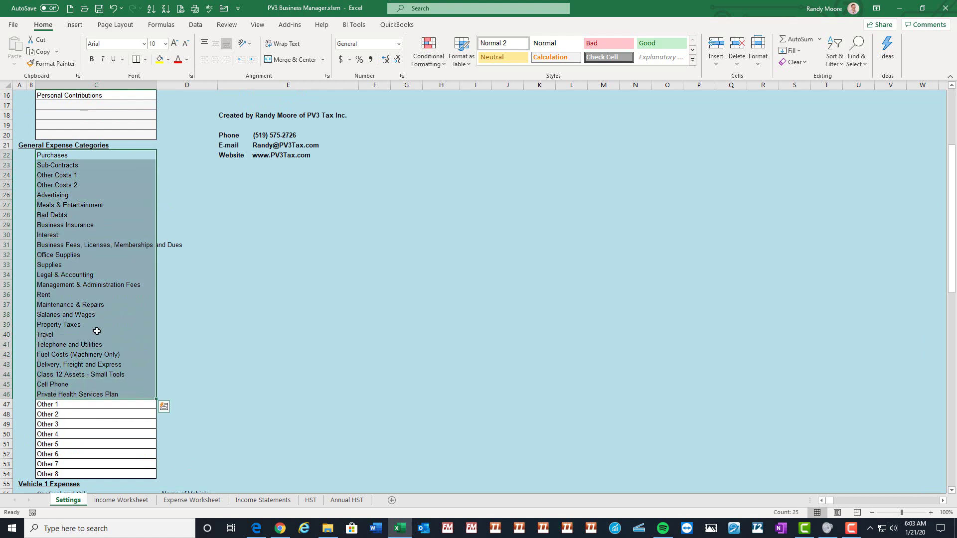
Compare the fixed general expense categories with the editable Other 1 to Other 8 entries, including Other Costs 1 and 2
{"action": "left_click", "coordinate": [73, 180]}
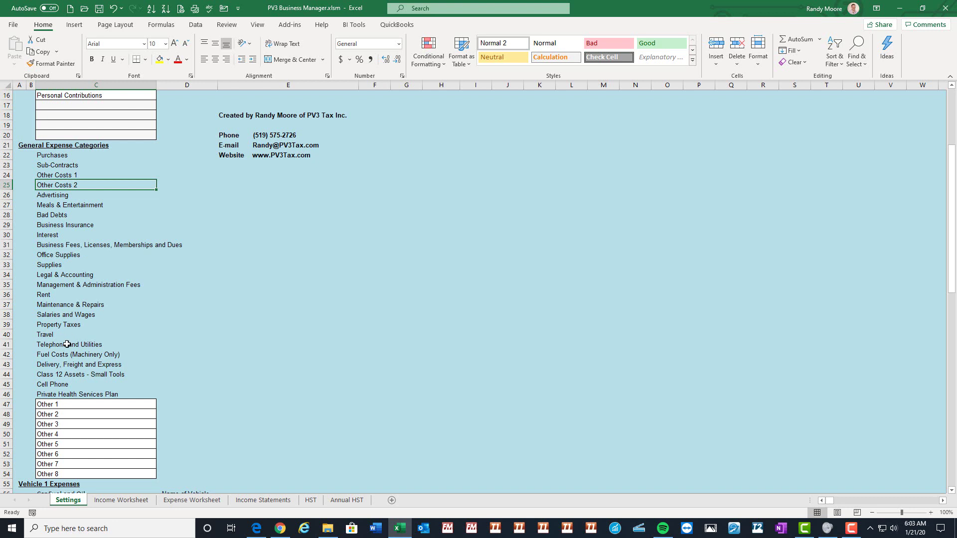
{"action": "left_click_drag", "start_coordinate": [67, 403], "coordinate": [54, 464]}
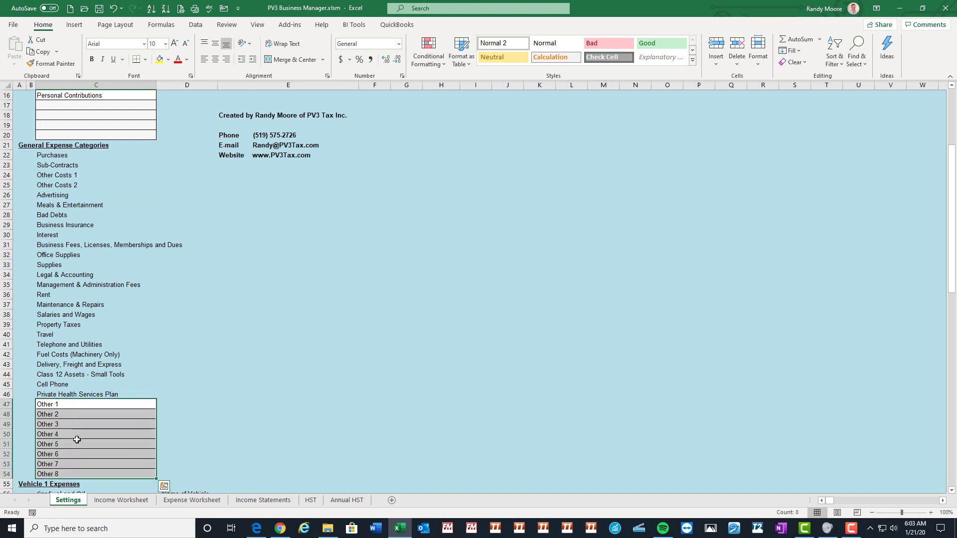
{"action": "left_click", "coordinate": [86, 327]}
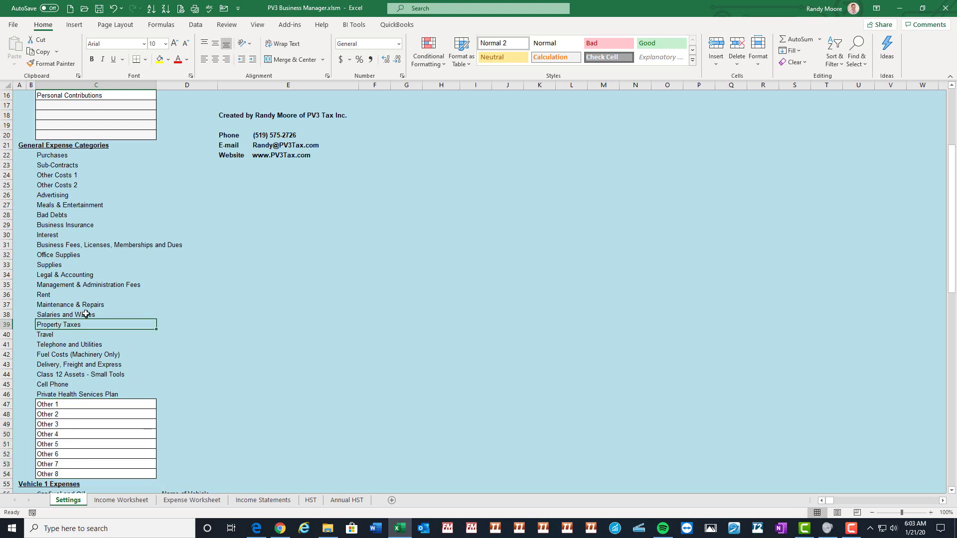
{"action": "left_click", "coordinate": [86, 315]}
{"action": "left_click", "coordinate": [84, 324]}
{"action": "left_click", "coordinate": [68, 347]}
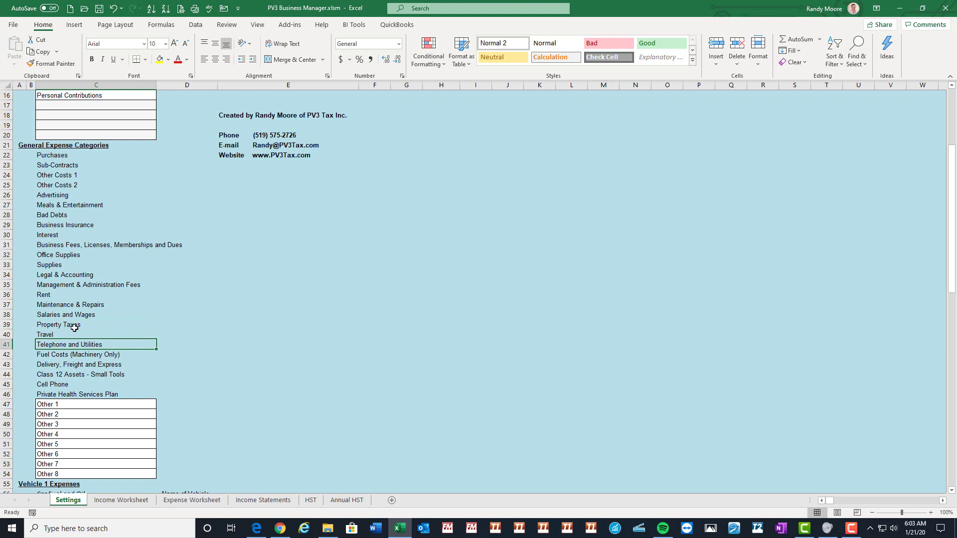
{"action": "left_click", "coordinate": [83, 313]}
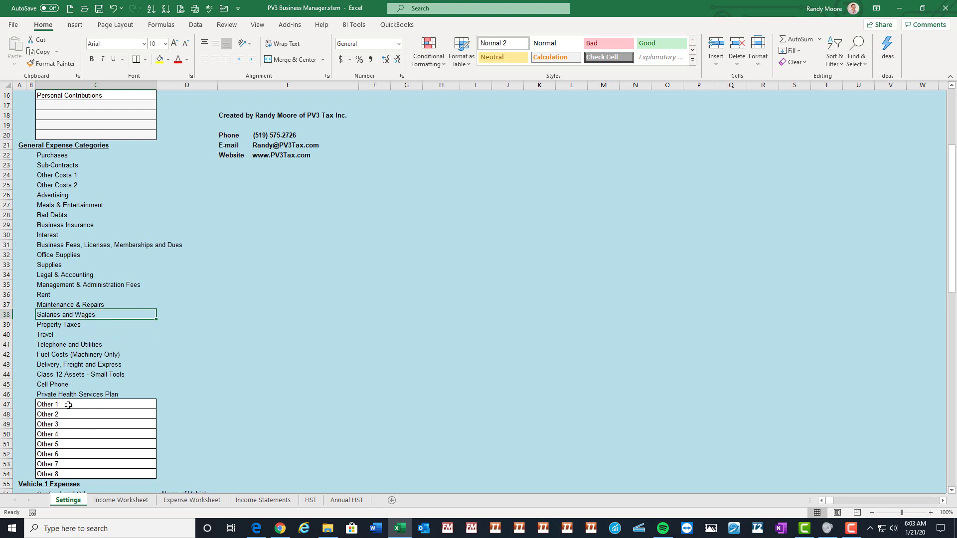
{"action": "left_click_drag", "start_coordinate": [68, 405], "coordinate": [58, 464]}
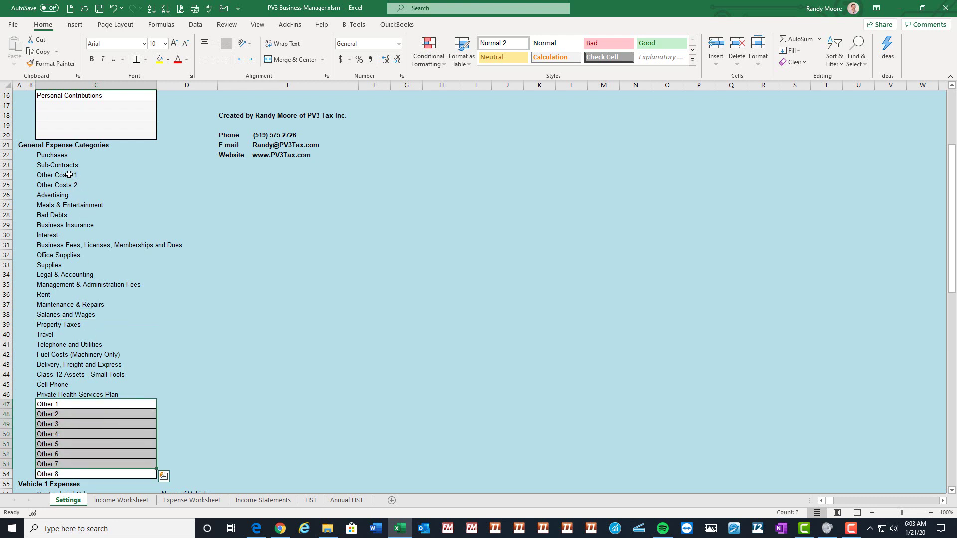
{"action": "left_click_drag", "start_coordinate": [68, 175], "coordinate": [68, 181]}
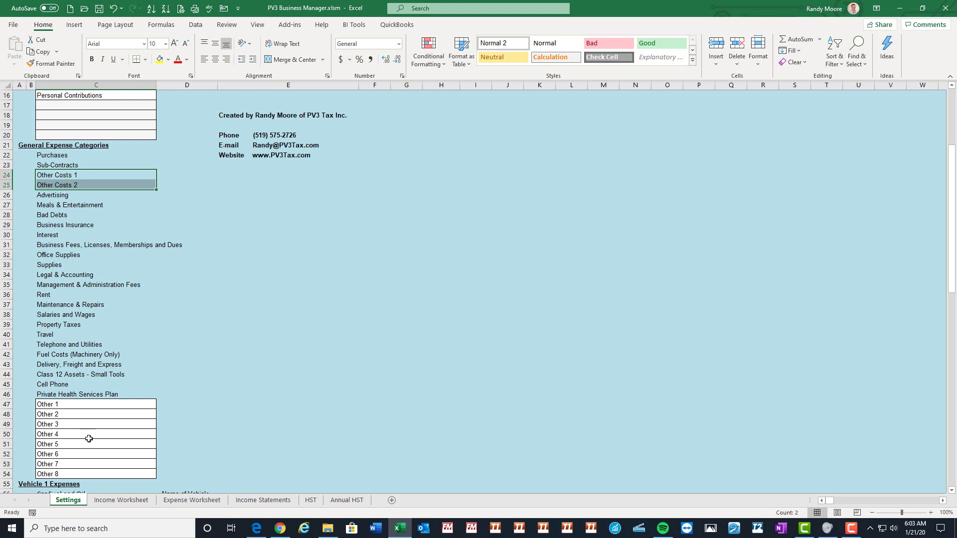
Enter "Type Down Here" as trial text in place of the Other 1 expense category, and clear it
{"action": "left_click", "coordinate": [65, 405]}
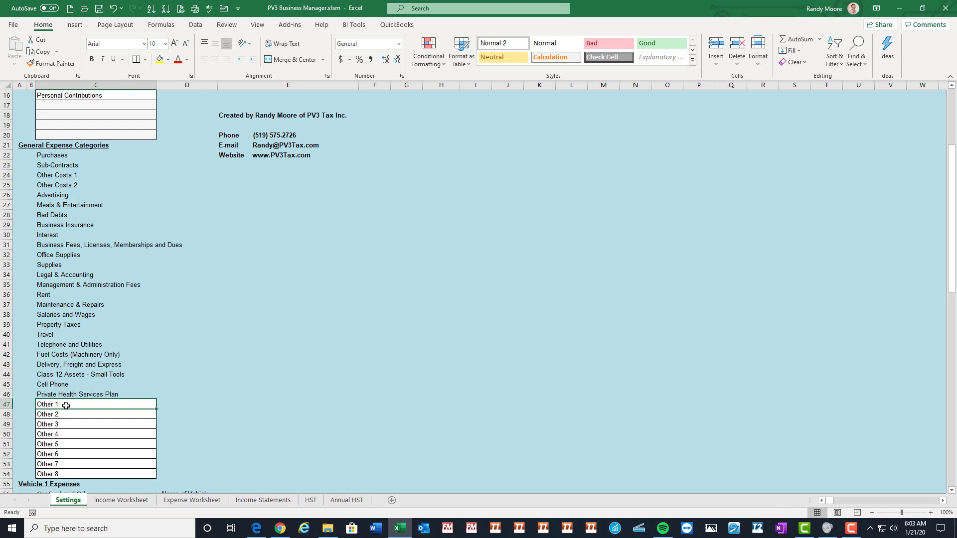
{"action": "type", "text": "Ty"}
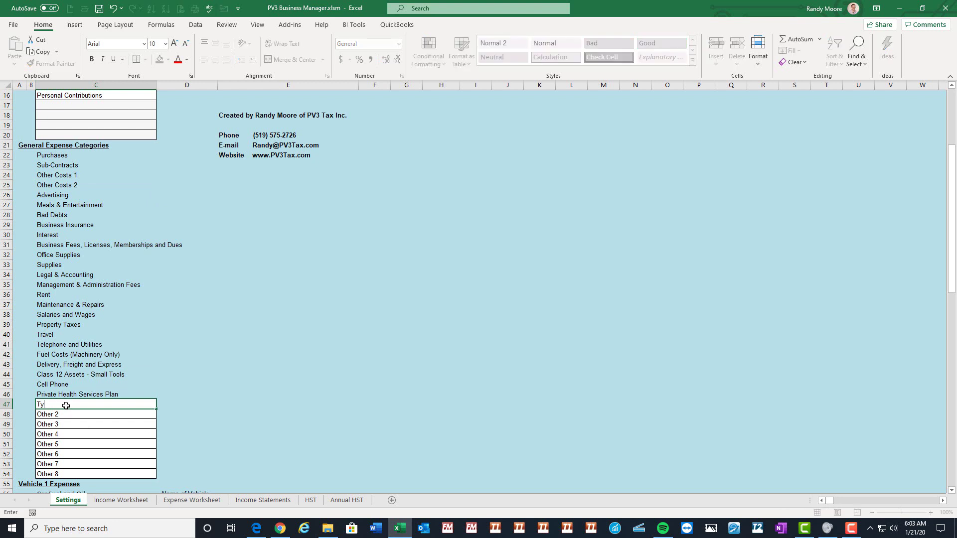
{"action": "type", "text": "pe Down h"}
{"action": "key", "text": "BackSpace"}
{"action": "type", "text": "Hr"}
{"action": "type", "text": "ere"}
{"action": "key", "text": "Return"}
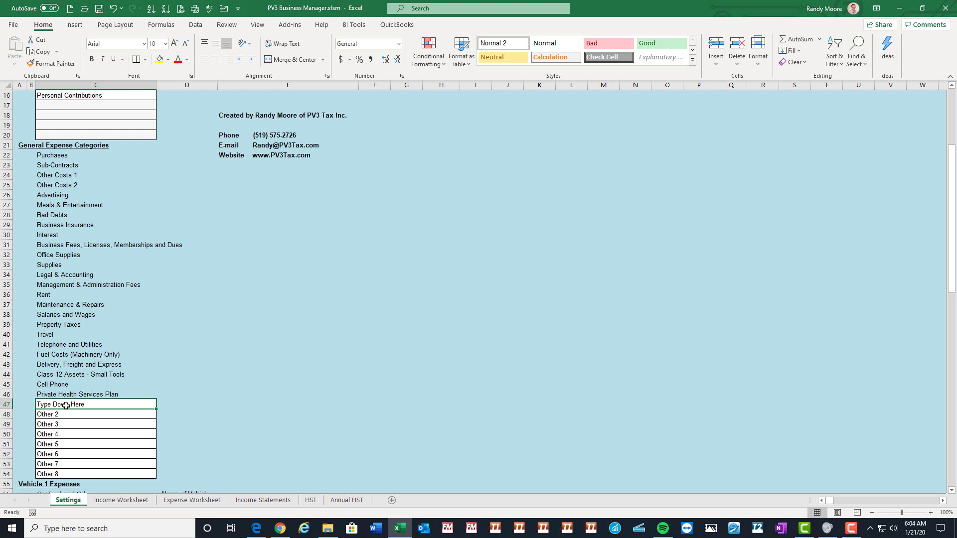
{"action": "key", "text": "Delete"}
Enter "Wrenches Expense" as the first custom general expense category, directly below Private Health Services Plan
{"action": "type", "text": "Wrne"}
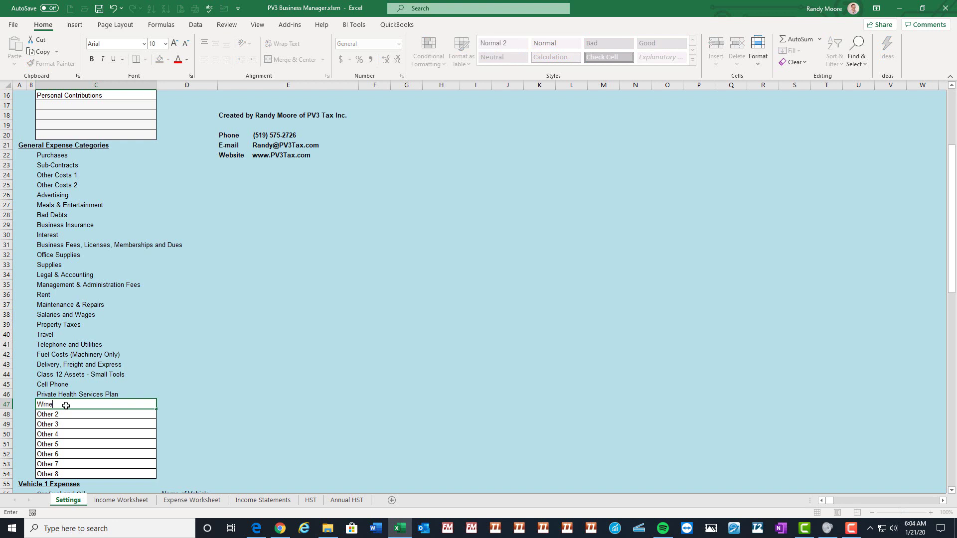
{"action": "type", "text": "ch"}
{"action": "key", "text": "BackSpace"}
{"action": "key", "text": "BackSpace"}
{"action": "key", "text": "BackSpace"}
{"action": "key", "text": "BackSpace"}
{"action": "type", "text": "enches Expense"}
{"action": "key", "text": "Return"}
{"action": "left_click", "coordinate": [66, 405]}
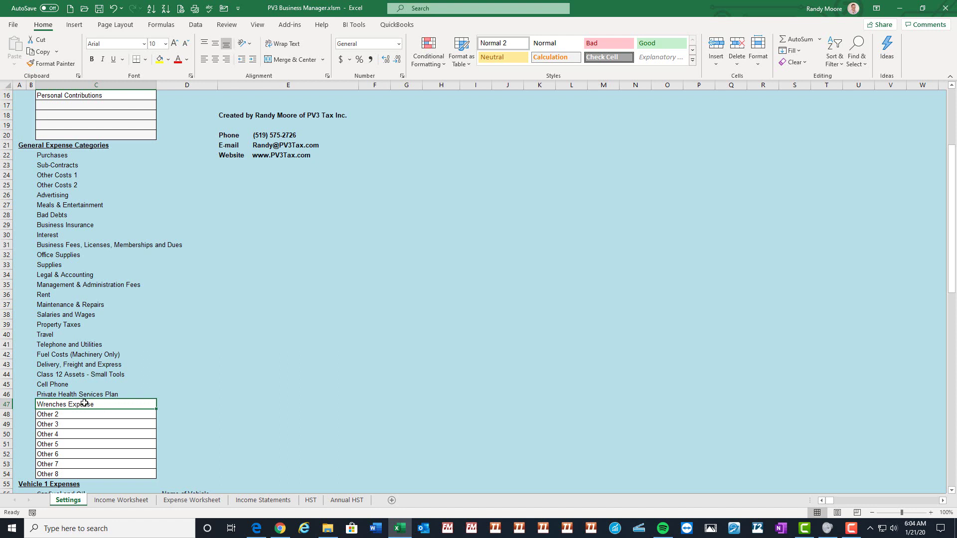
Set the name of the vehicle in the Vehicle 1 Expenses section to "Corolla"
{"action": "scroll", "coordinate": [112, 394], "scroll_direction": "down", "scroll_amount": 7}
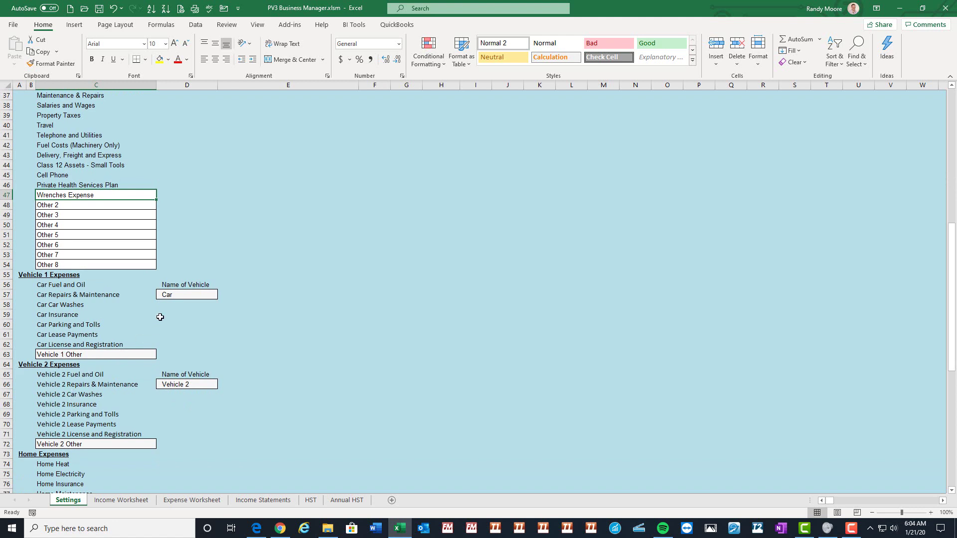
{"action": "left_click", "coordinate": [176, 296]}
{"action": "type", "text": "C"}
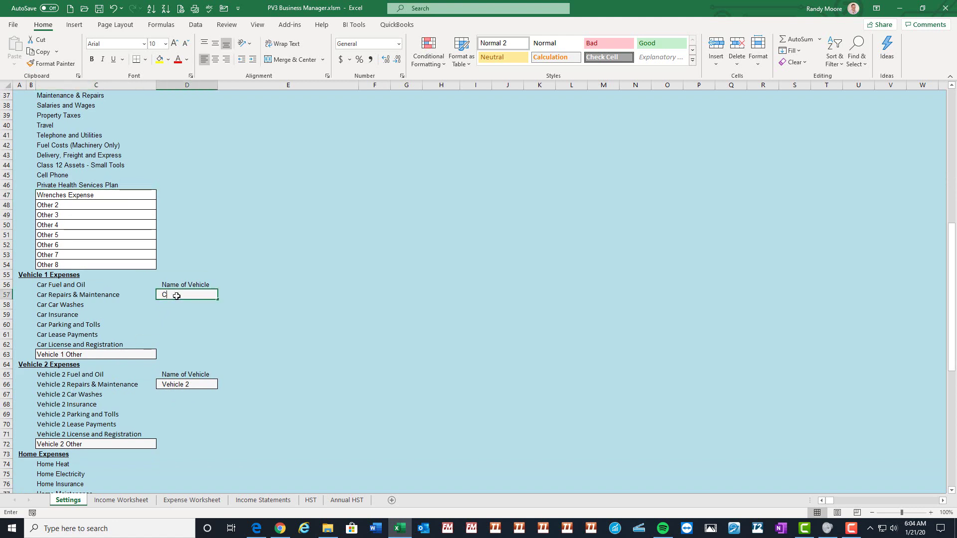
{"action": "type", "text": "orolla"}
{"action": "key", "text": "Return"}
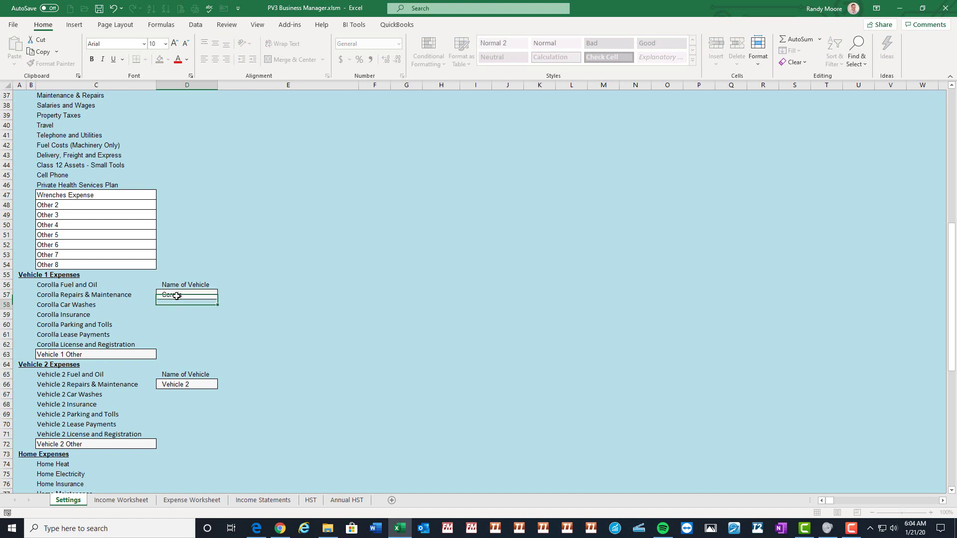
{"action": "key", "text": "Return"}
Set the name of the vehicle in the Vehicle 2 Expenses section to "Ford F150"
{"action": "left_click", "coordinate": [180, 384]}
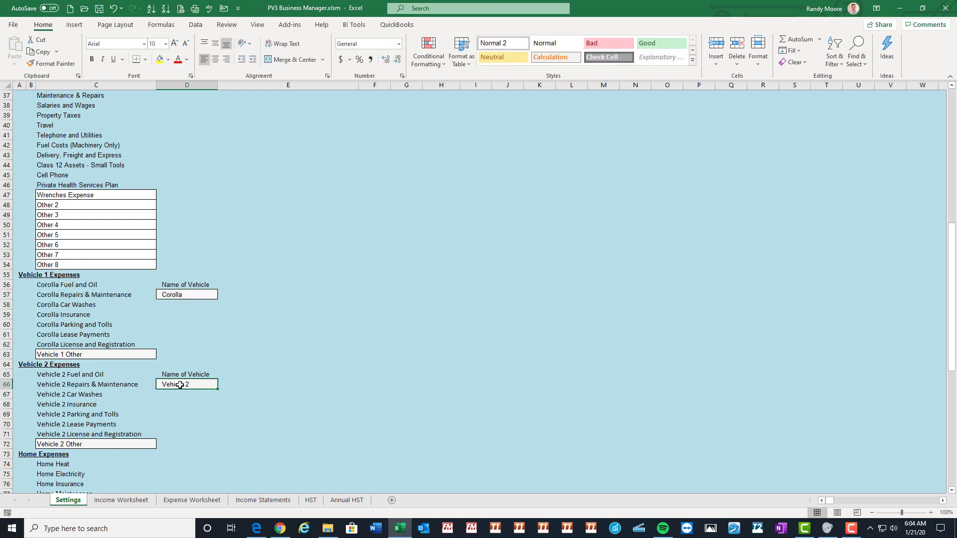
{"action": "type", "text": "Ford"}
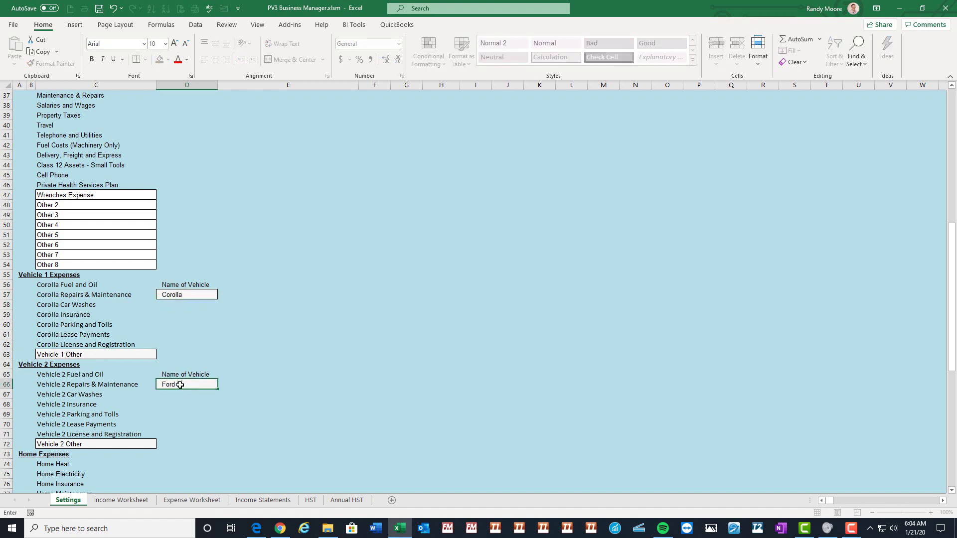
{"action": "type", "text": " F150"}
{"action": "key", "text": "Return"}
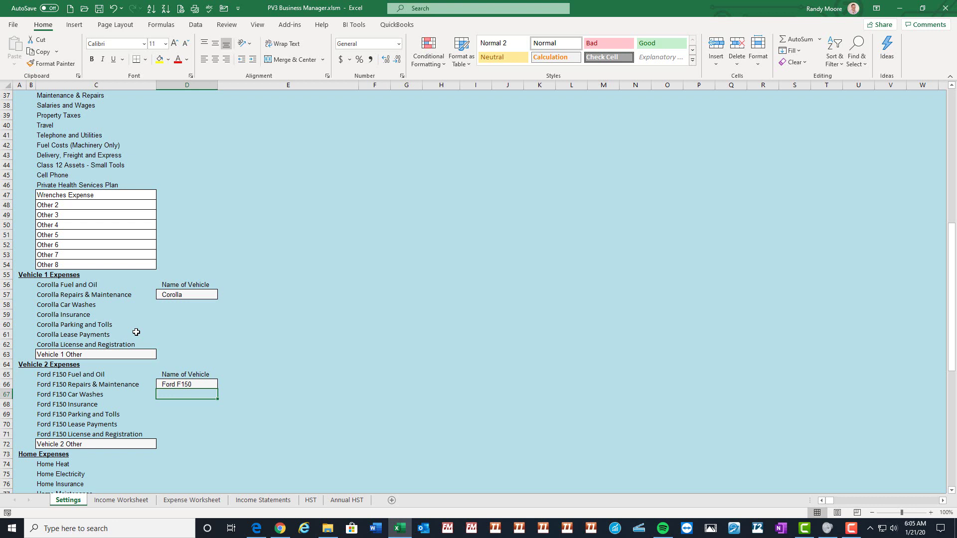
Review both vehicle name entries, the Vehicle 1 Other category and the Corolla expense categories
{"action": "left_click", "coordinate": [187, 295]}
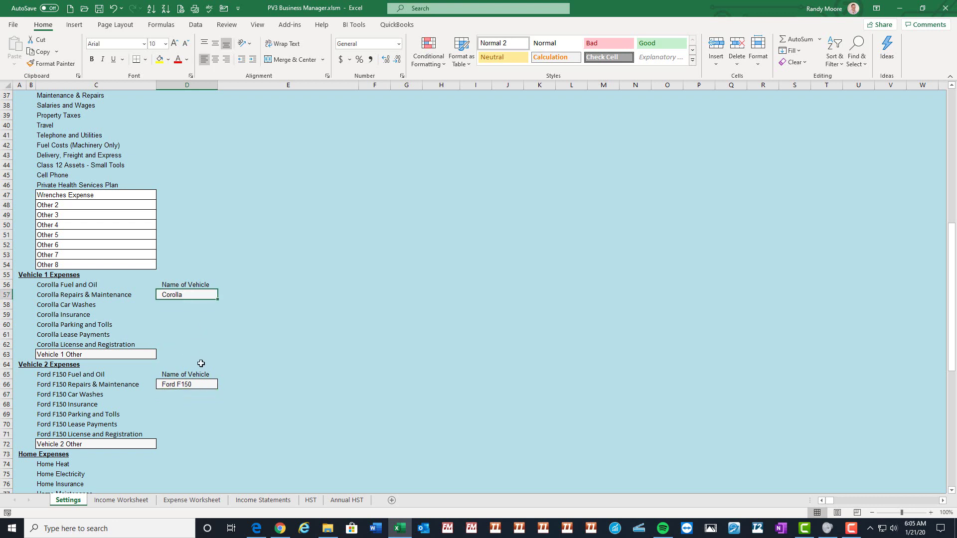
{"action": "left_click", "coordinate": [195, 385]}
{"action": "left_click", "coordinate": [186, 303]}
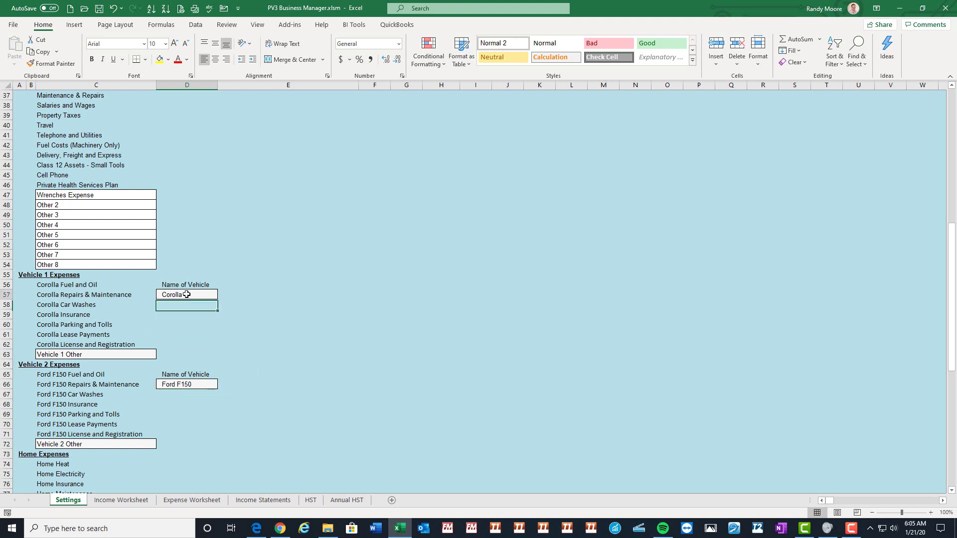
{"action": "left_click", "coordinate": [187, 294]}
{"action": "left_click", "coordinate": [188, 384]}
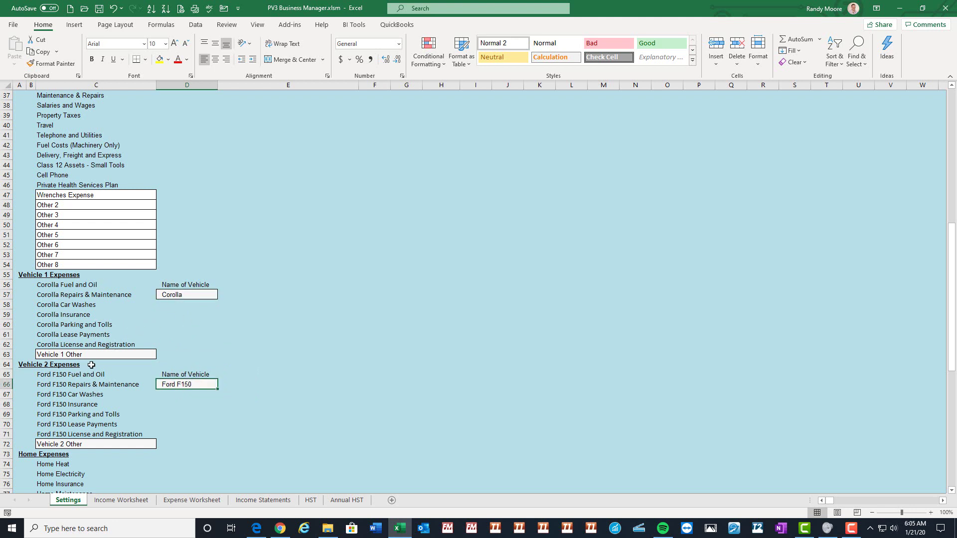
{"action": "left_click", "coordinate": [79, 355]}
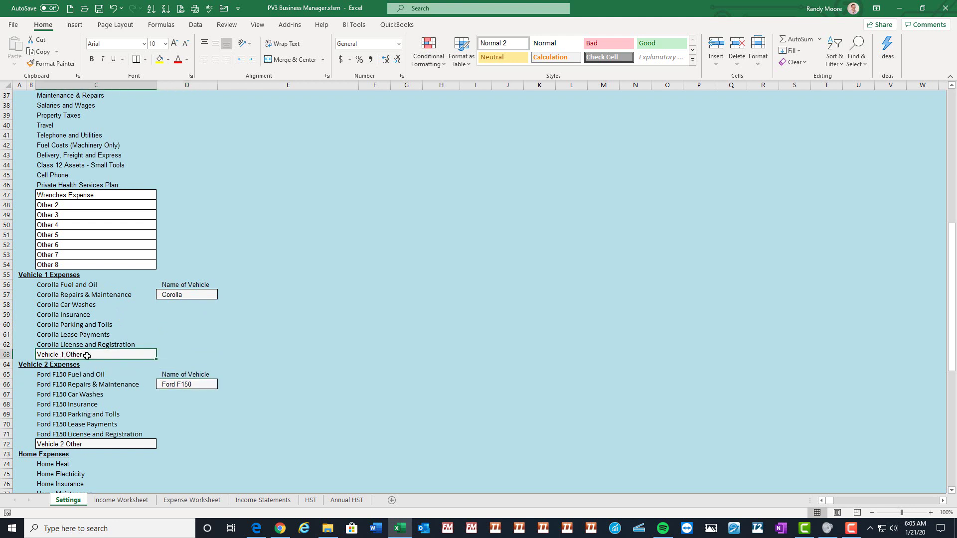
{"action": "left_click", "coordinate": [66, 314]}
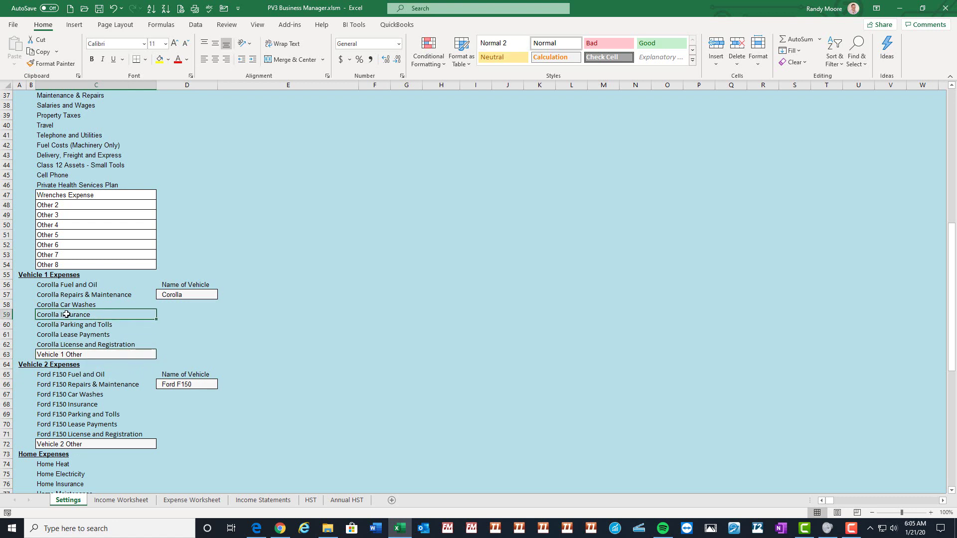
{"action": "left_click", "coordinate": [180, 293]}
{"action": "left_click", "coordinate": [57, 314]}
Examine the Home Expenses section, covering the fixed categories from Home Heat to Home Property Taxes and the editable telephone and internet entries
{"action": "scroll", "coordinate": [99, 338], "scroll_direction": "down", "scroll_amount": 5}
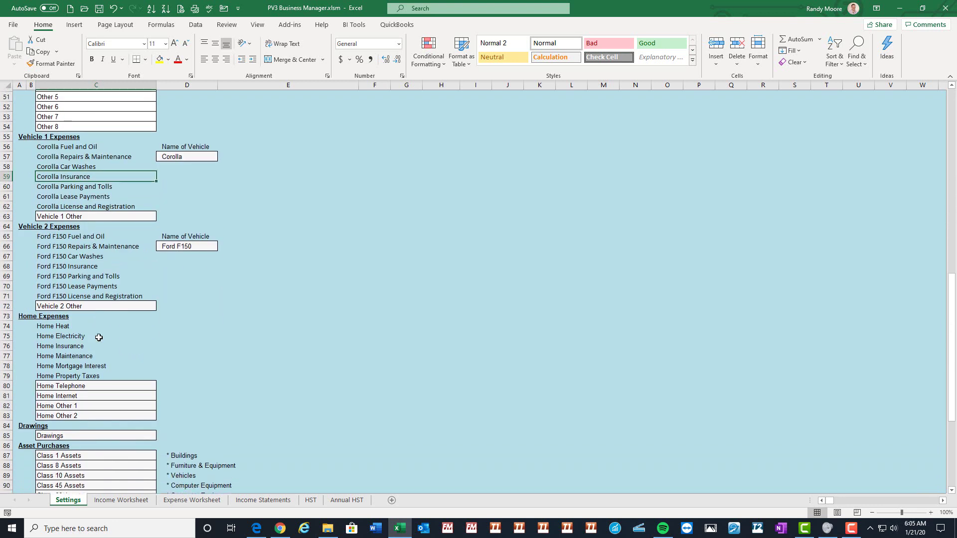
{"action": "left_click", "coordinate": [73, 323]}
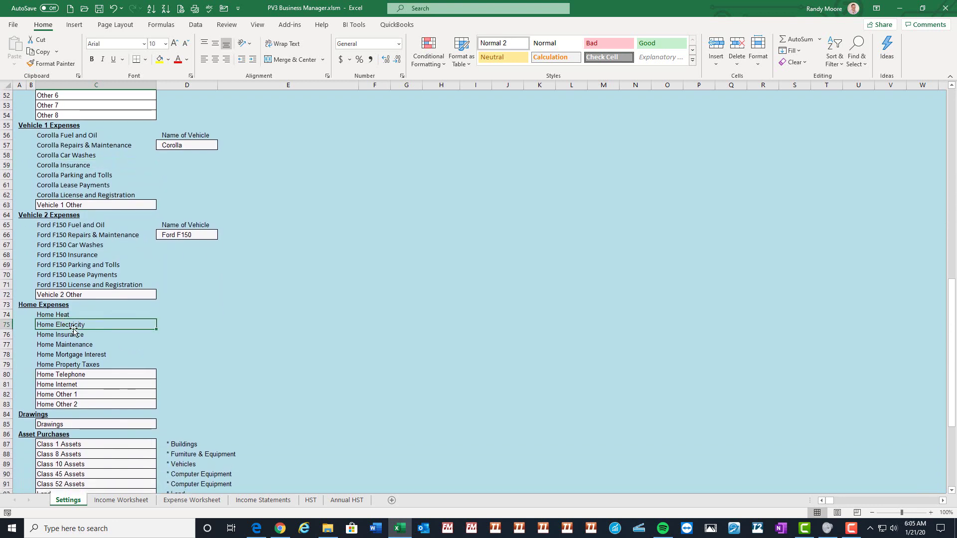
{"action": "left_click", "coordinate": [22, 307]}
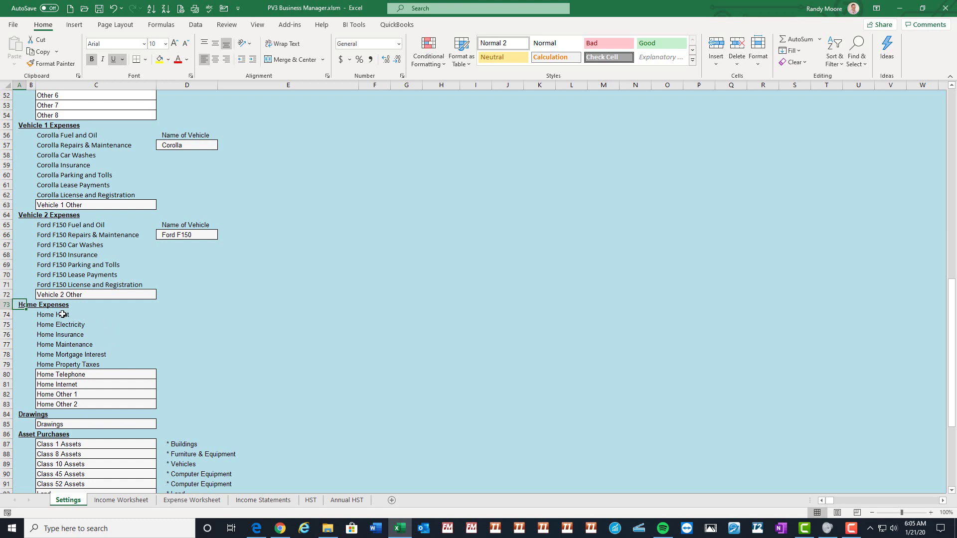
{"action": "left_click_drag", "start_coordinate": [62, 315], "coordinate": [76, 364]}
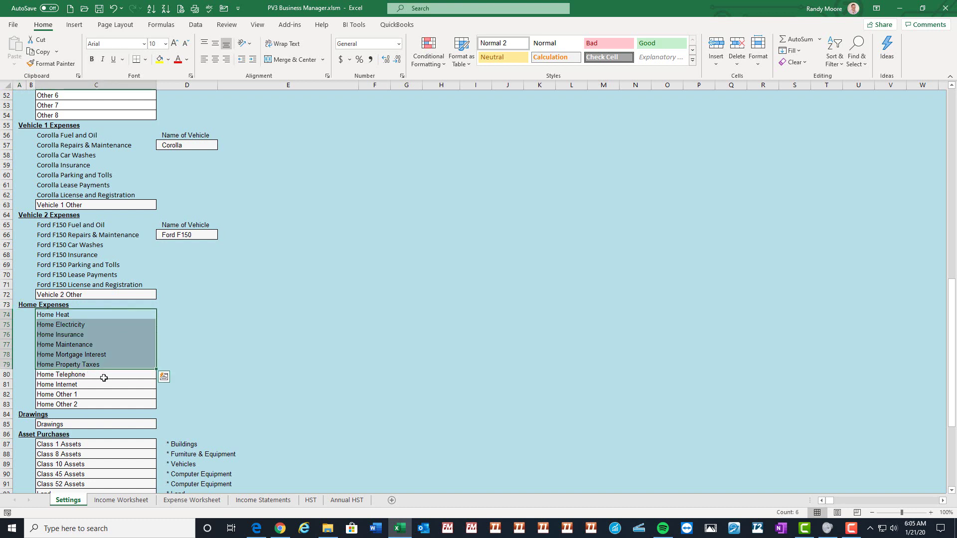
{"action": "scroll", "coordinate": [102, 375], "scroll_direction": "down", "scroll_amount": 1}
{"action": "left_click", "coordinate": [83, 345]}
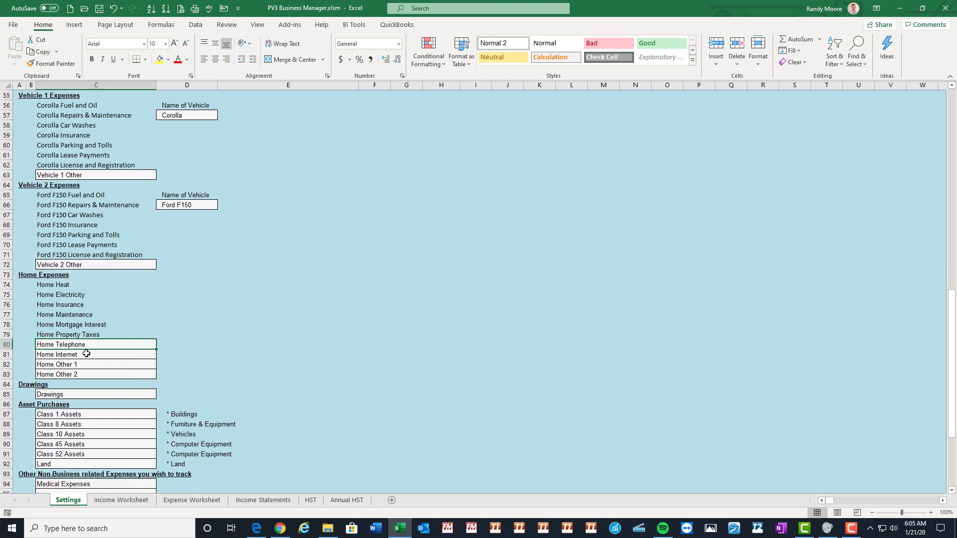
{"action": "left_click", "coordinate": [86, 355]}
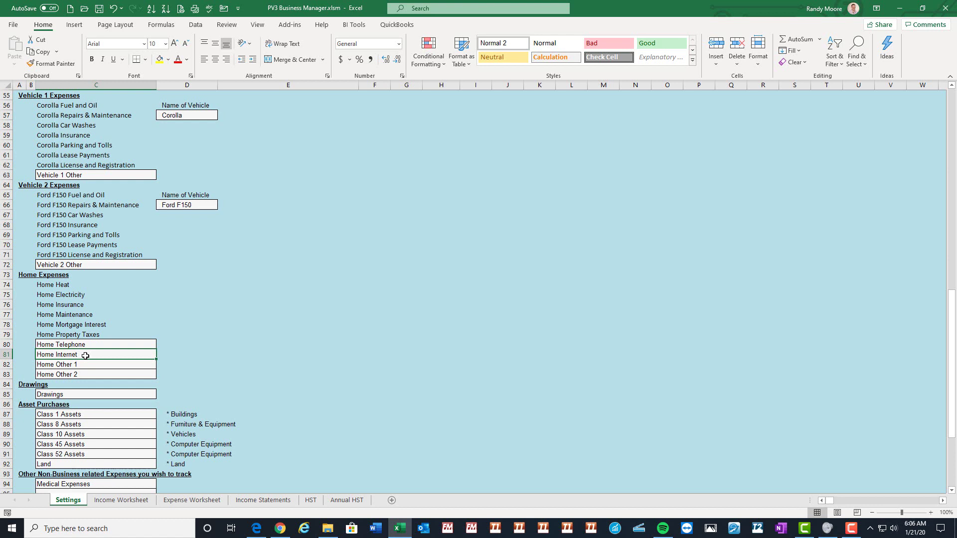
Examine the Drawings entry and the Class 1, Class 8 and Class 10 asset purchase categories, referring back to the vehicle expense sections
{"action": "scroll", "coordinate": [85, 355], "scroll_direction": "down", "scroll_amount": 3}
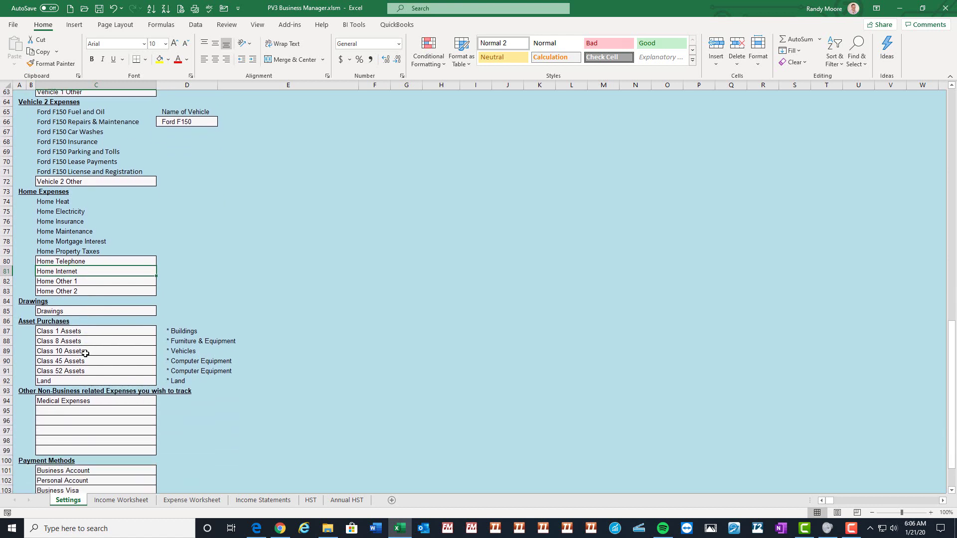
{"action": "left_click", "coordinate": [66, 305]}
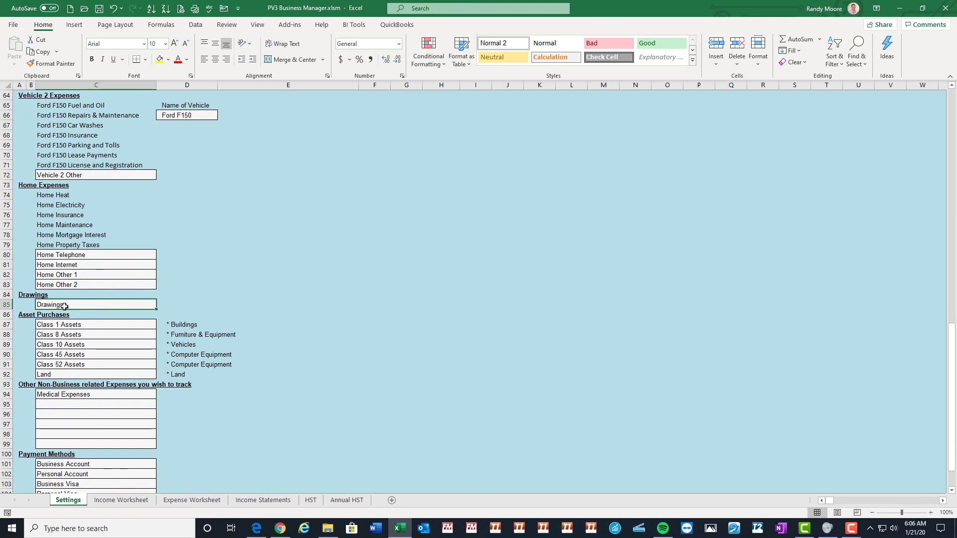
{"action": "scroll", "coordinate": [66, 304], "scroll_direction": "down", "scroll_amount": 1}
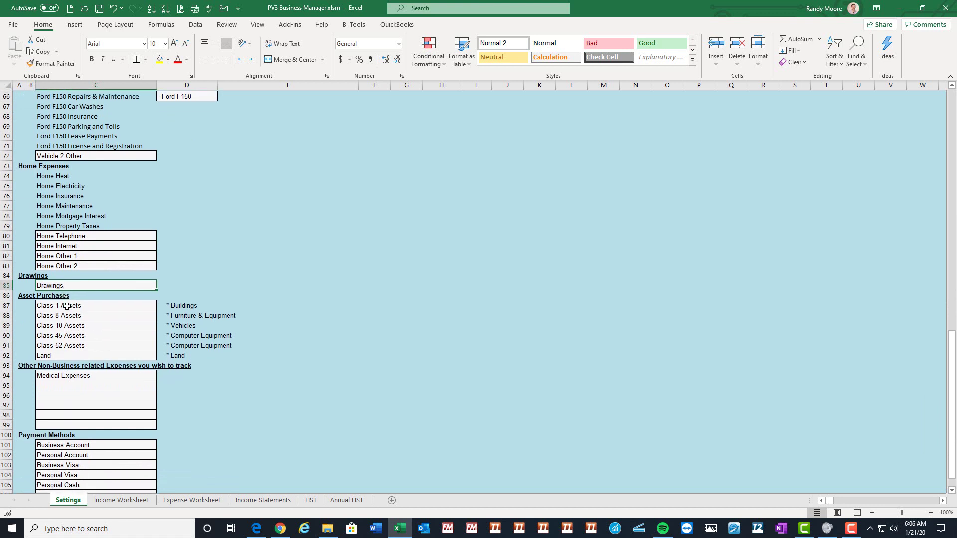
{"action": "left_click", "coordinate": [67, 295]}
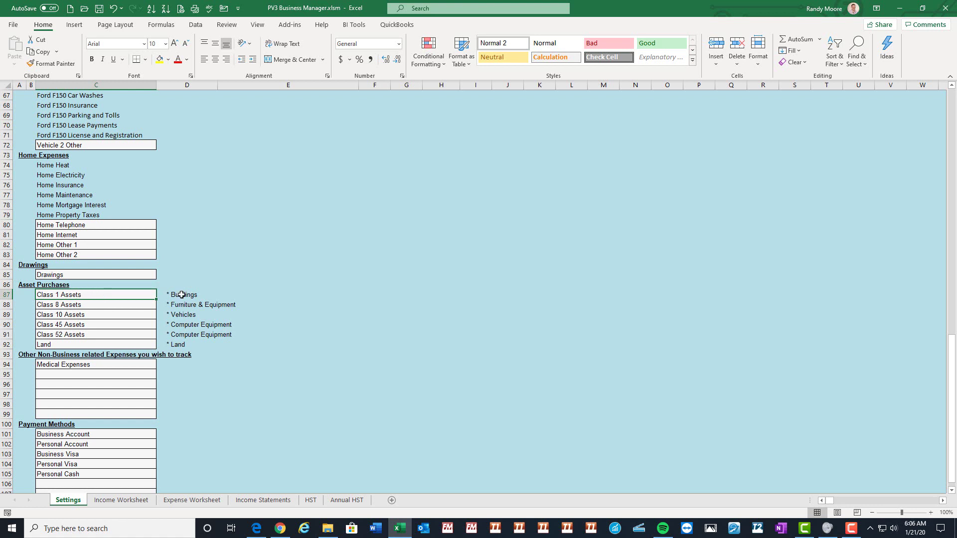
{"action": "left_click", "coordinate": [96, 304]}
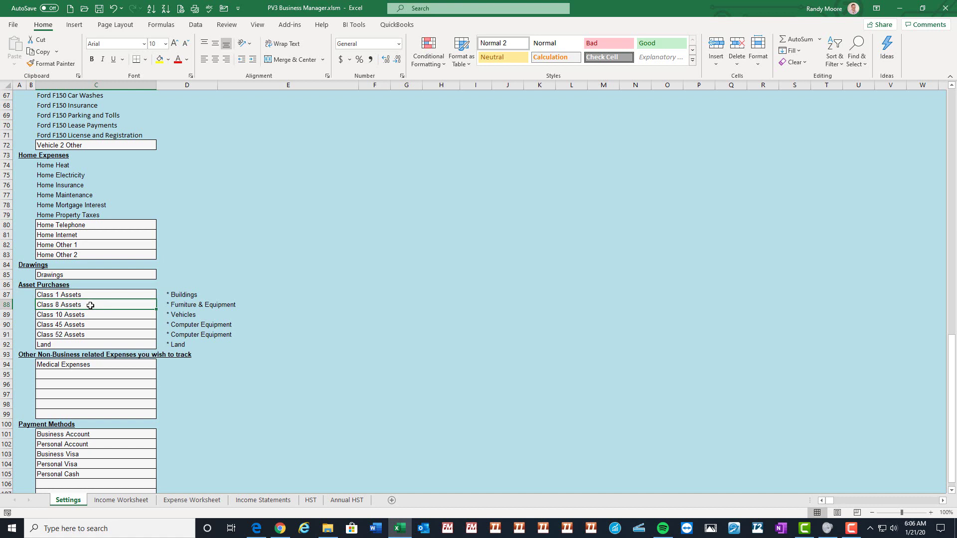
{"action": "left_click", "coordinate": [95, 314]}
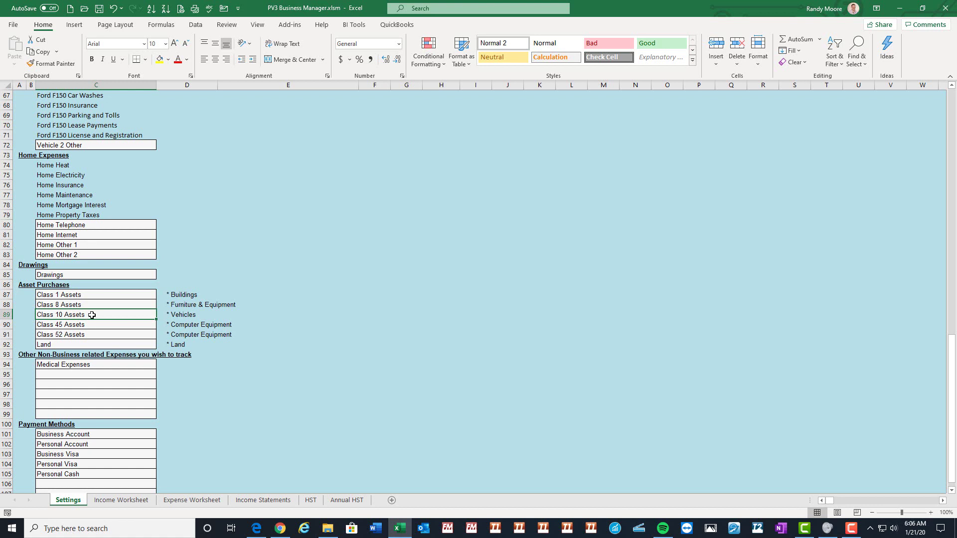
{"action": "scroll", "coordinate": [92, 315], "scroll_direction": "up", "scroll_amount": 11}
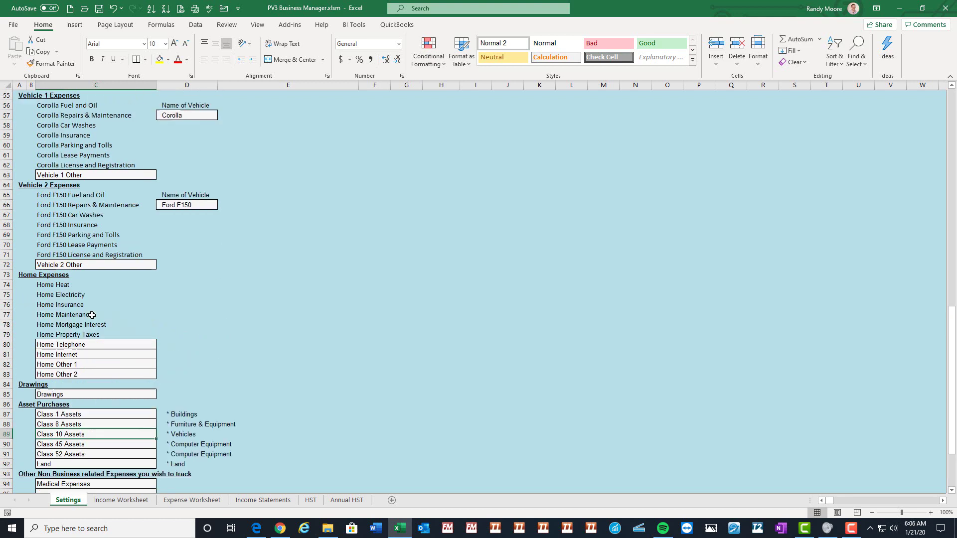
{"action": "scroll", "coordinate": [121, 288], "scroll_direction": "down", "scroll_amount": 4}
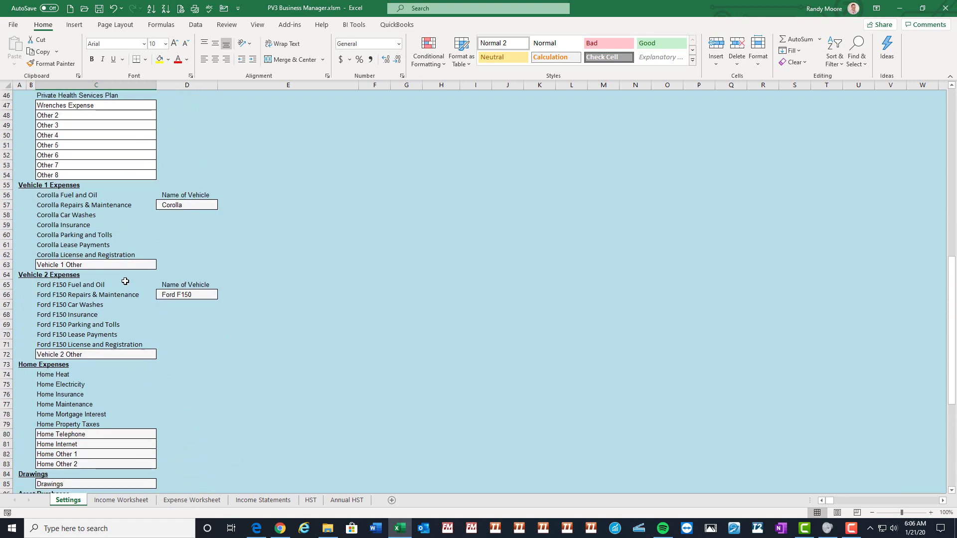
{"action": "scroll", "coordinate": [88, 322], "scroll_direction": "down", "scroll_amount": 5}
{"action": "scroll", "coordinate": [93, 332], "scroll_direction": "down", "scroll_amount": 1}
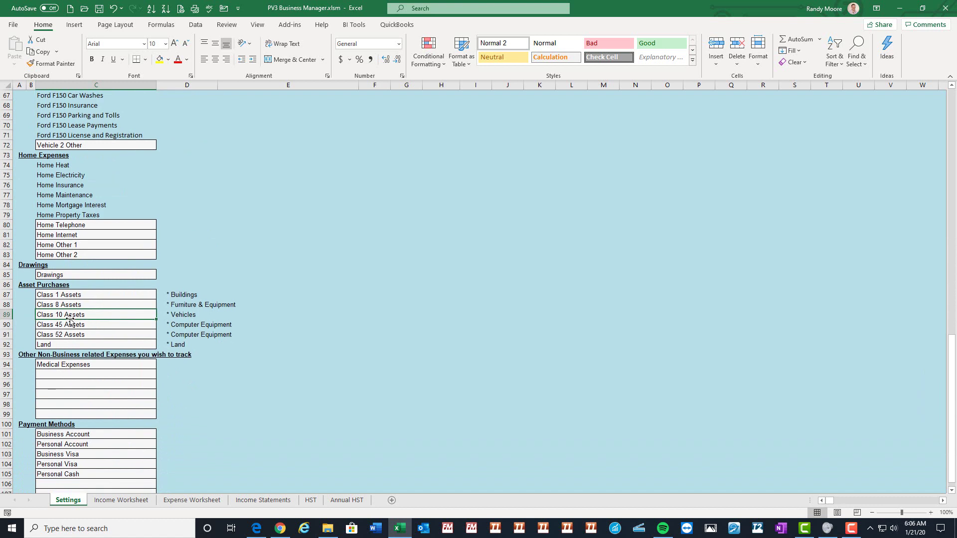
Add "HST Payments" below Medical Expenses in the list of other non-business related expenses to track
{"action": "scroll", "coordinate": [70, 316], "scroll_direction": "down", "scroll_amount": 3}
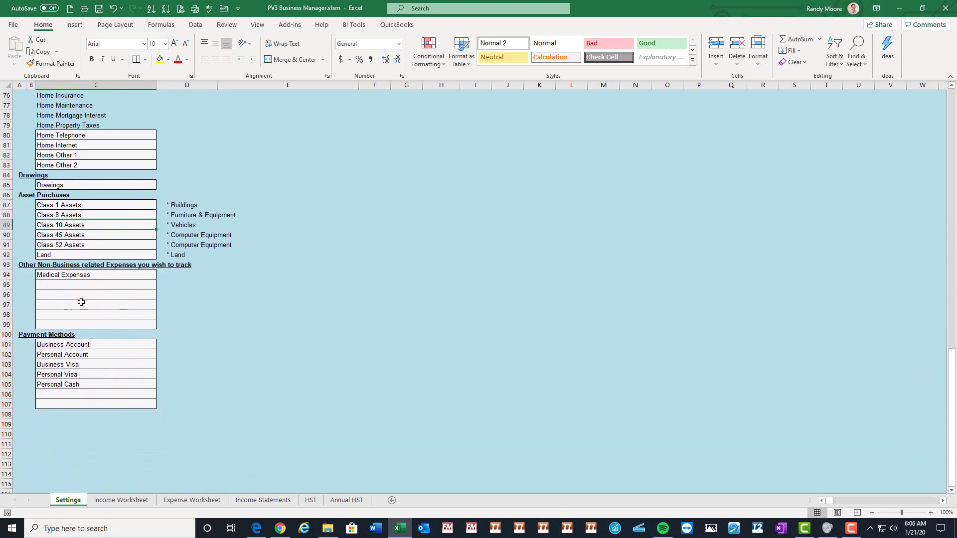
{"action": "left_click", "coordinate": [104, 276]}
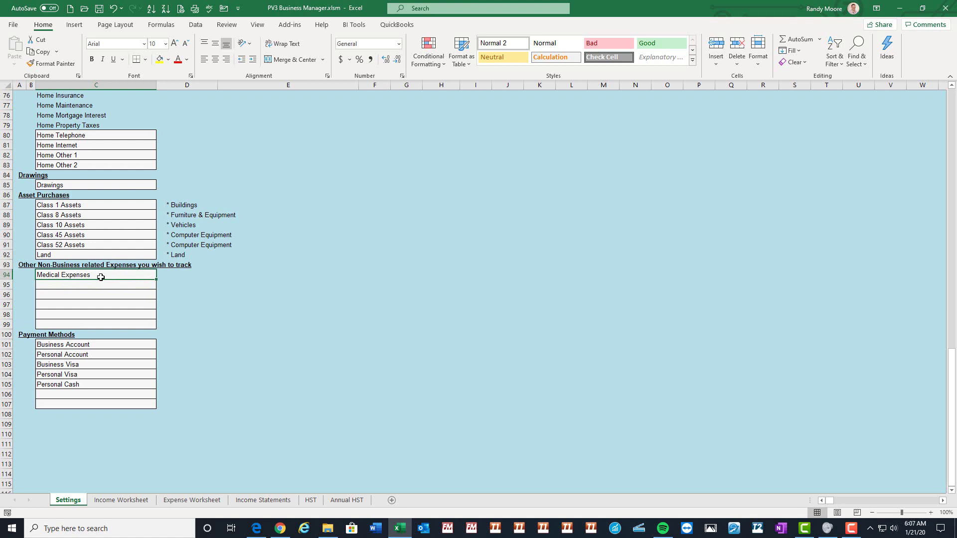
{"action": "left_click", "coordinate": [102, 287]}
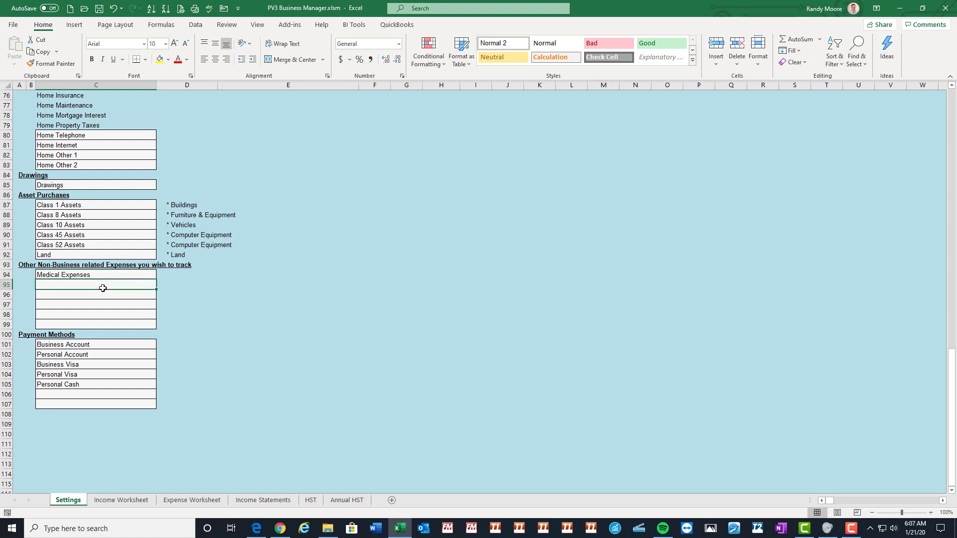
{"action": "type", "text": "HST Payments"}
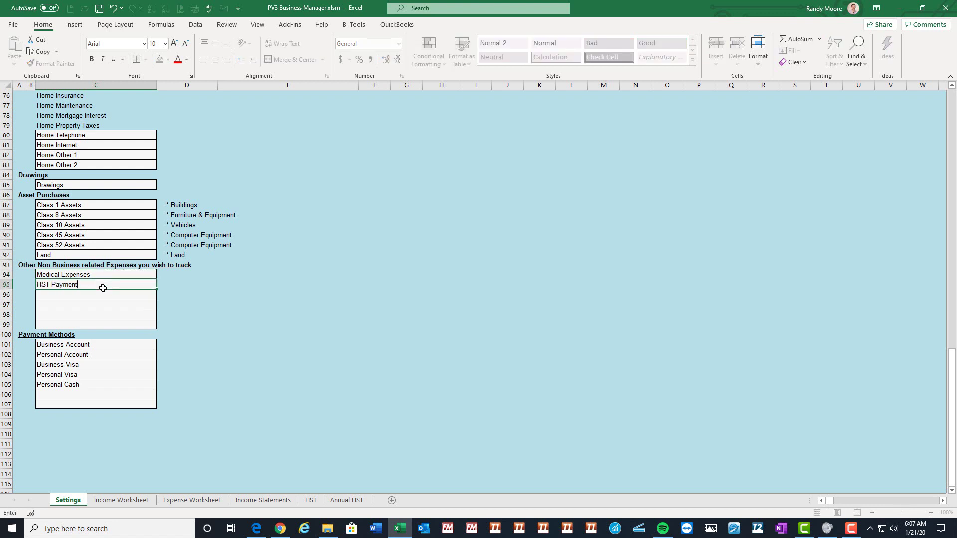
{"action": "key", "text": "Return"}
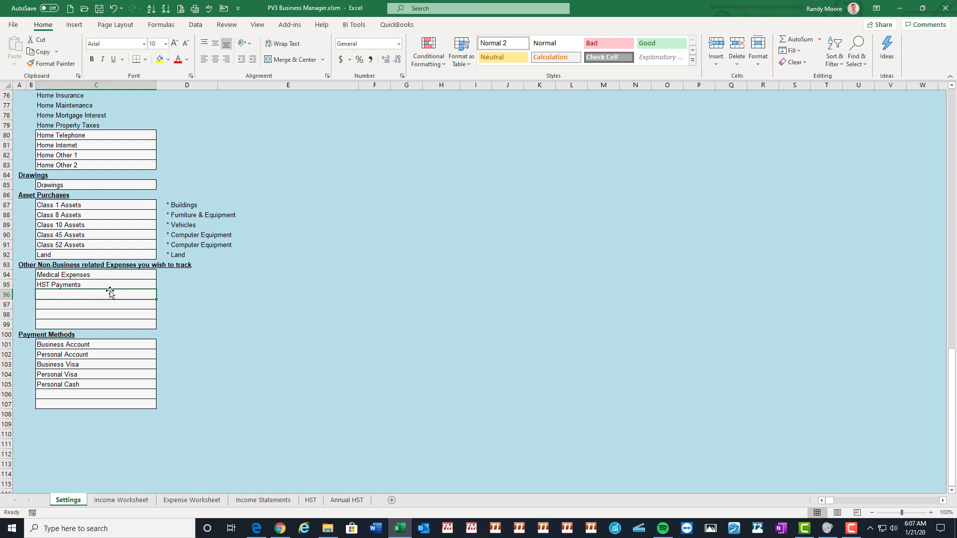
{"action": "left_click", "coordinate": [105, 286]}
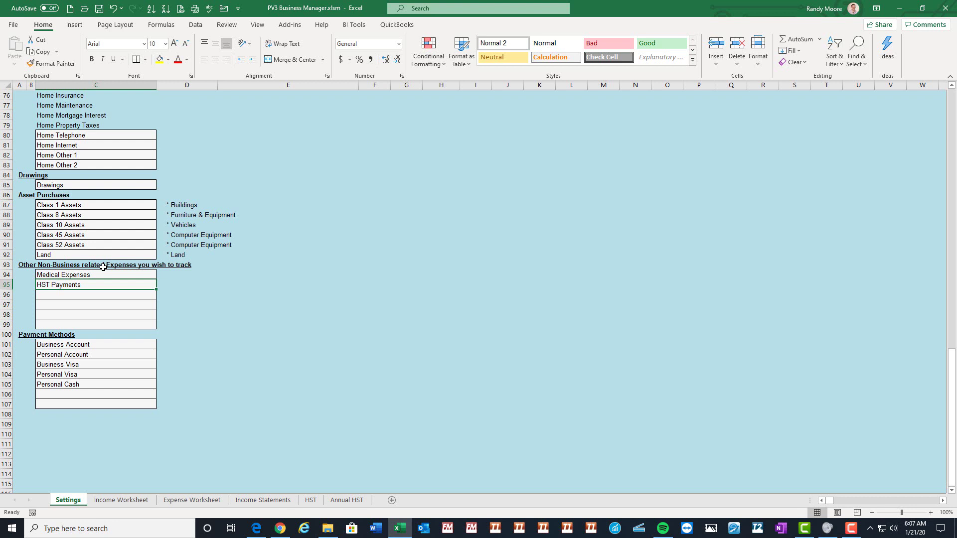
{"action": "left_click", "coordinate": [80, 274]}
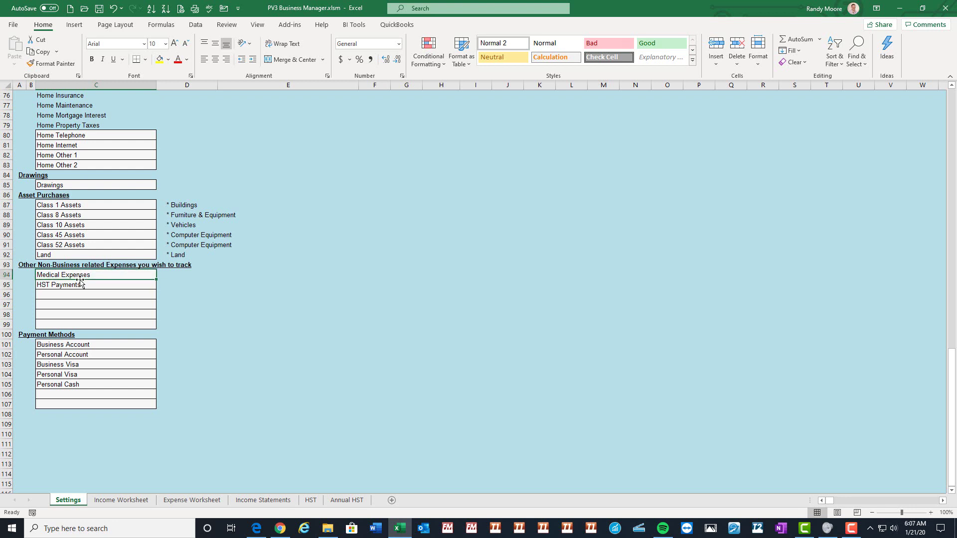
{"action": "left_click", "coordinate": [77, 295]}
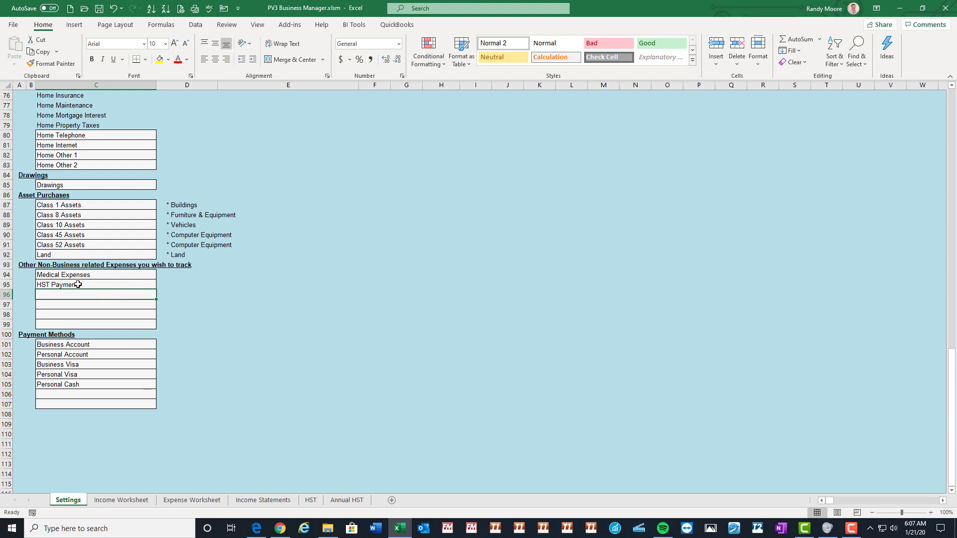
Rename the business and personal account payment methods as "TD Business Account" and "CIBC Personal Account"
{"action": "scroll", "coordinate": [78, 293], "scroll_direction": "down", "scroll_amount": 2}
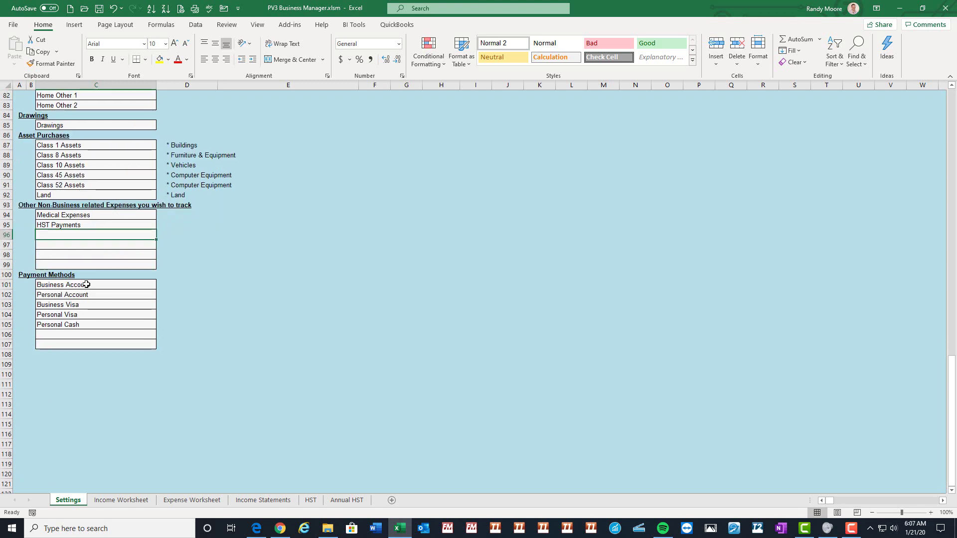
{"action": "left_click_drag", "start_coordinate": [86, 284], "coordinate": [87, 324]}
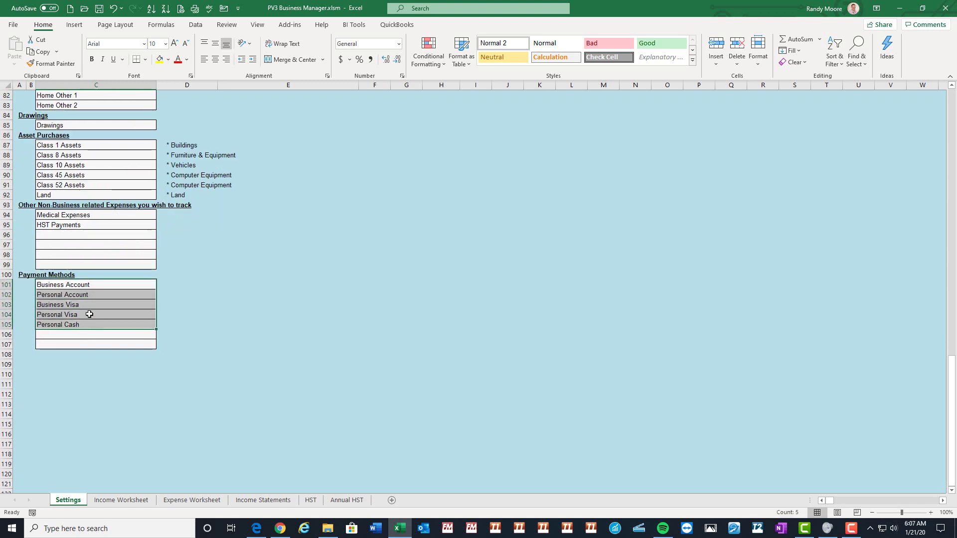
{"action": "left_click", "coordinate": [90, 285]}
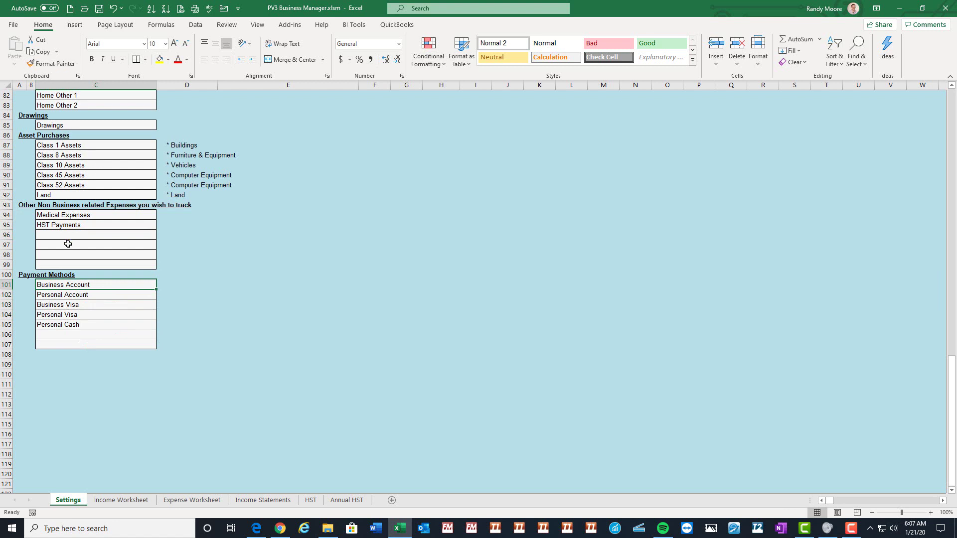
{"action": "double_click", "coordinate": [37, 284]}
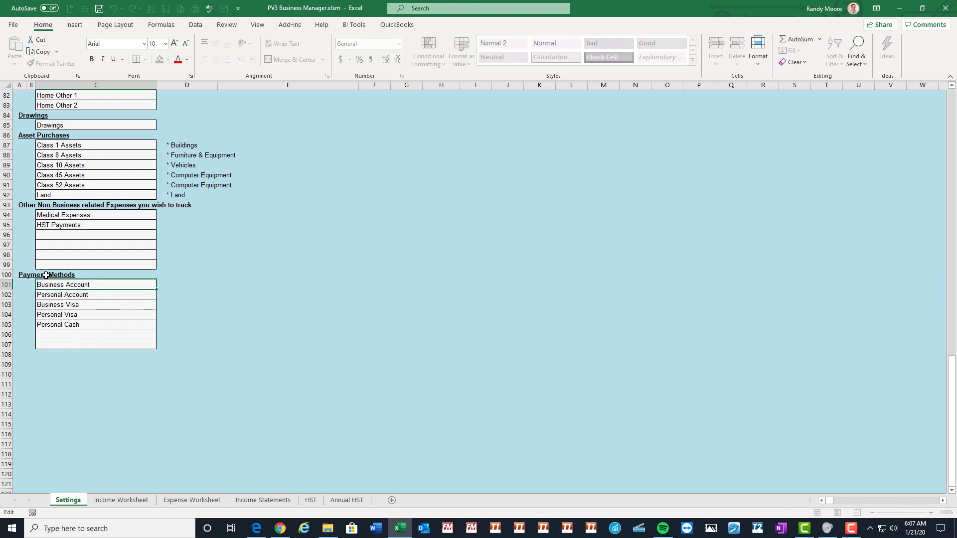
{"action": "type", "text": "TD"}
{"action": "left_click", "coordinate": [63, 295]}
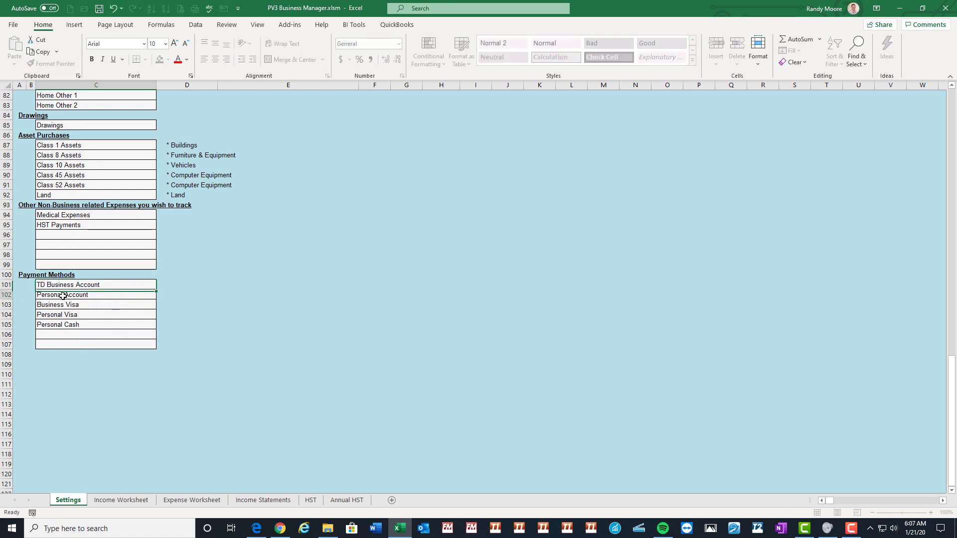
{"action": "double_click", "coordinate": [38, 294]}
{"action": "type", "text": "CIBC"}
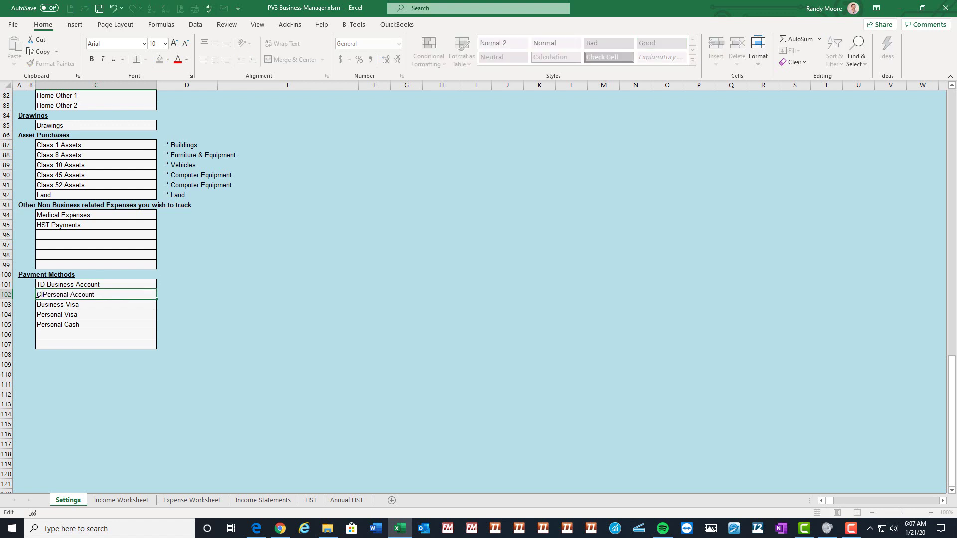
Rename the two Visa payment methods as "Royal Bank Business Visa" and "BMO Personal Visa"
{"action": "double_click", "coordinate": [53, 305]}
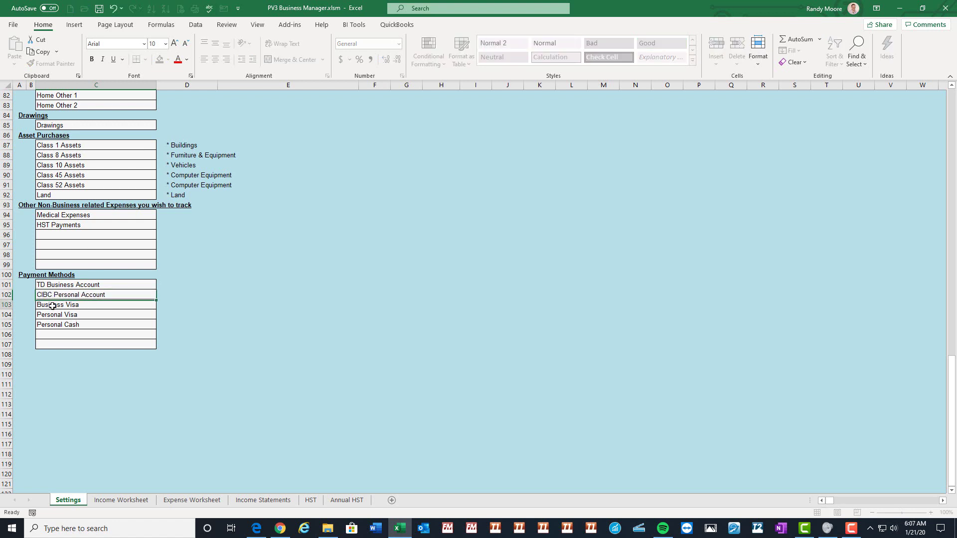
{"action": "type", "text": "Royal Ba"}
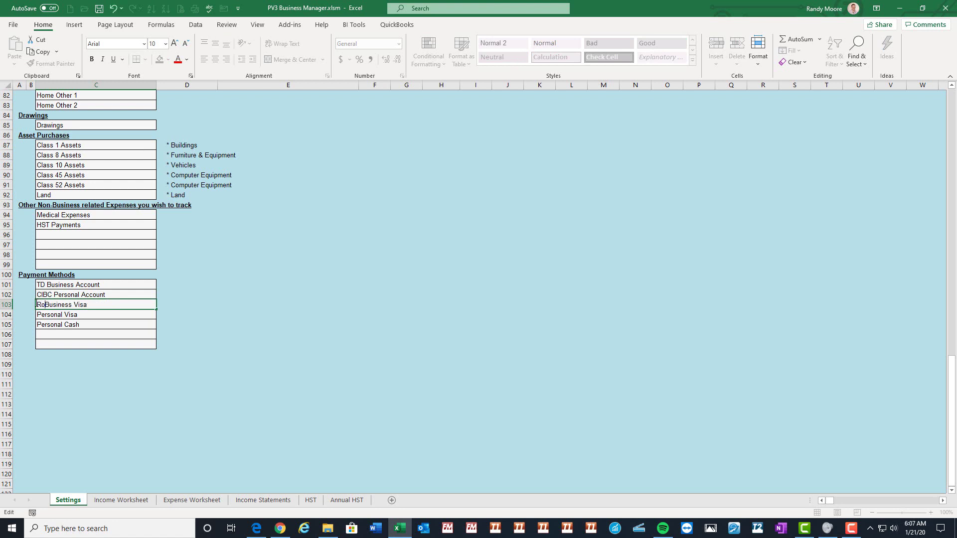
{"action": "type", "text": "nk"}
{"action": "left_click", "coordinate": [44, 311]}
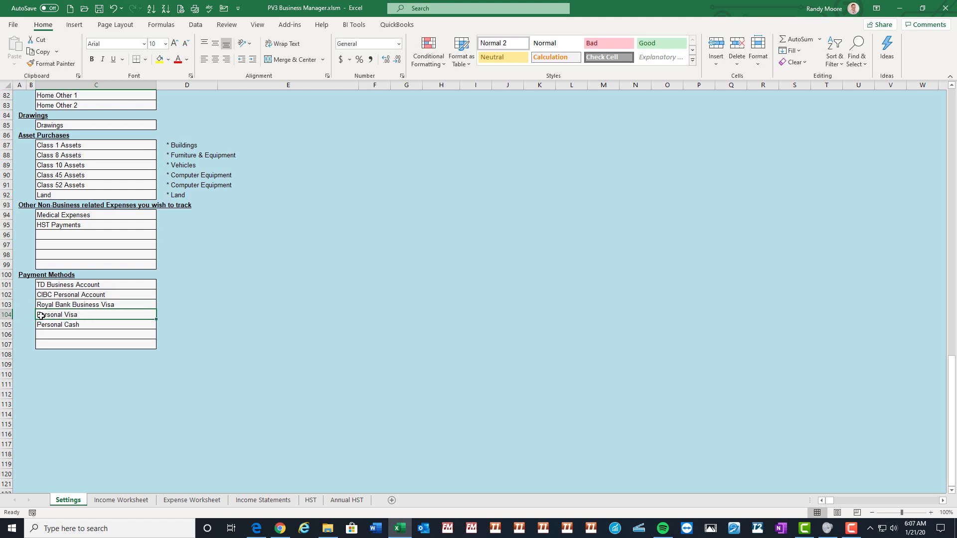
{"action": "double_click", "coordinate": [41, 314]}
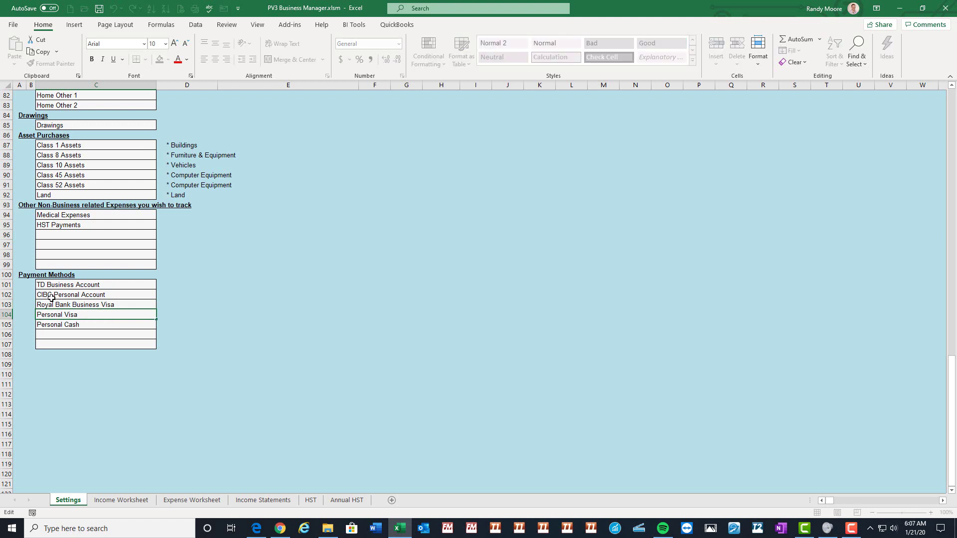
{"action": "type", "text": "BMO"}
{"action": "left_click", "coordinate": [54, 323]}
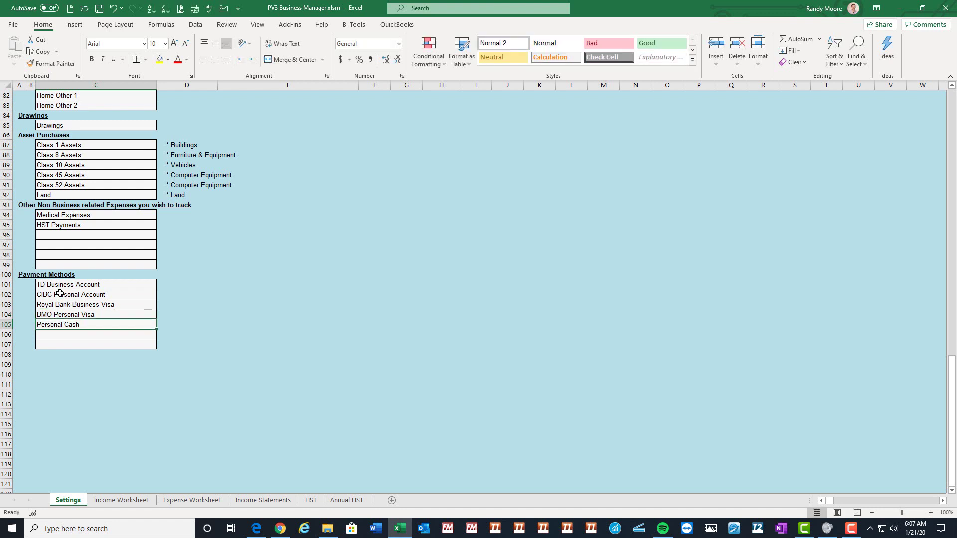
{"action": "mouse_move", "coordinate": [50, 284]}
{"action": "left_mouse_down"}
{"action": "mouse_move", "coordinate": [53, 322]}
{"action": "mouse_move", "coordinate": [64, 284]}
{"action": "left_mouse_up"}
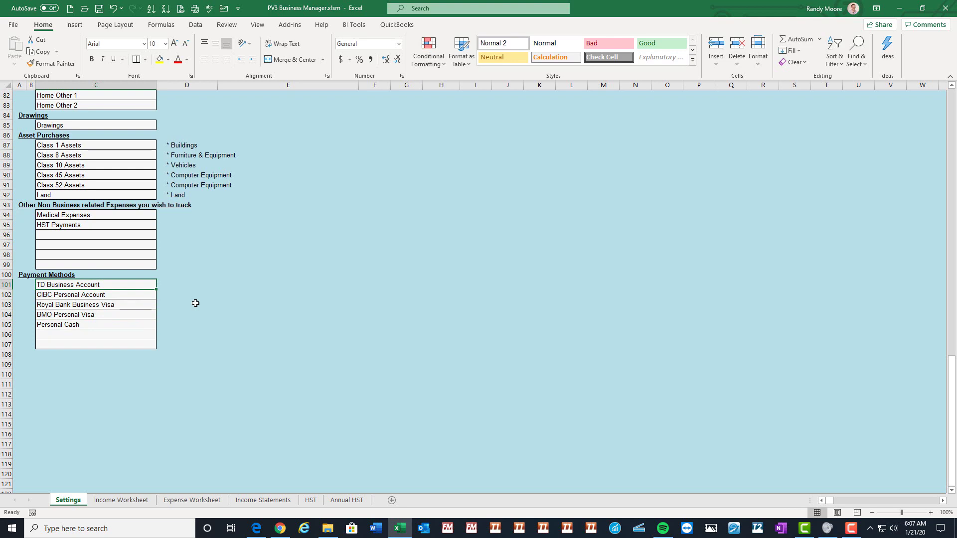
Check the business name on the Settings sheet and in the headings of the Income Worksheet, Expense Worksheet and Income Statements sheets
{"action": "scroll", "coordinate": [195, 302], "scroll_direction": "up", "scroll_amount": 10}
{"action": "scroll", "coordinate": [194, 301], "scroll_direction": "up", "scroll_amount": 17}
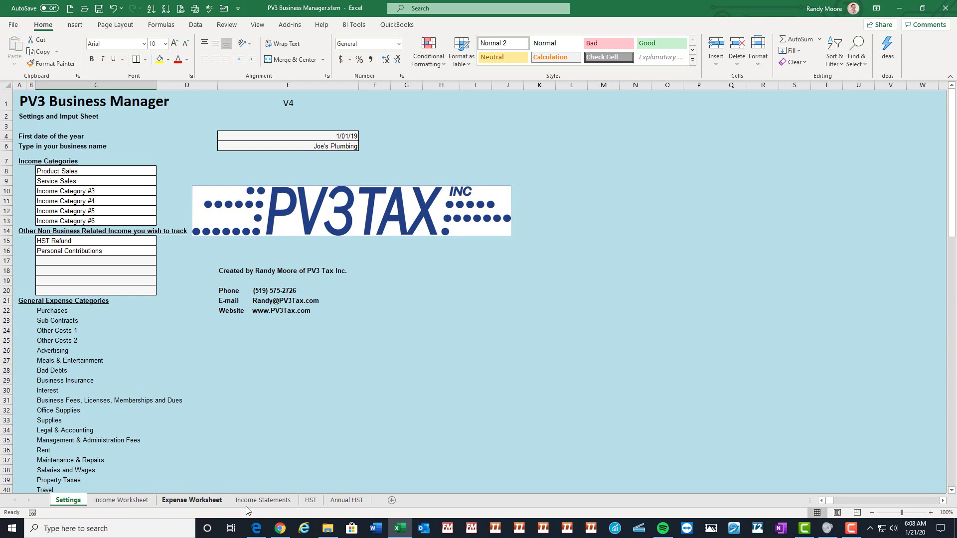
{"action": "left_click", "coordinate": [308, 145]}
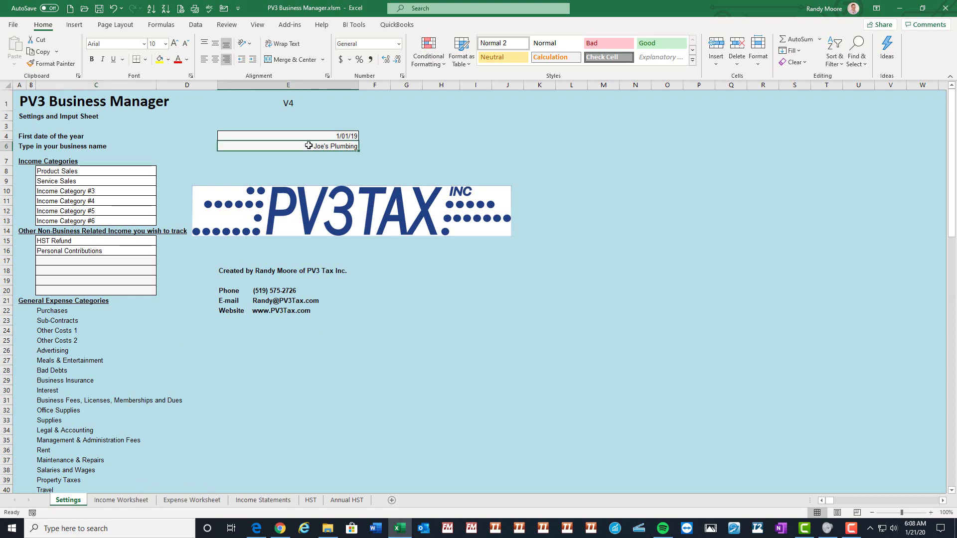
{"action": "left_click", "coordinate": [116, 501]}
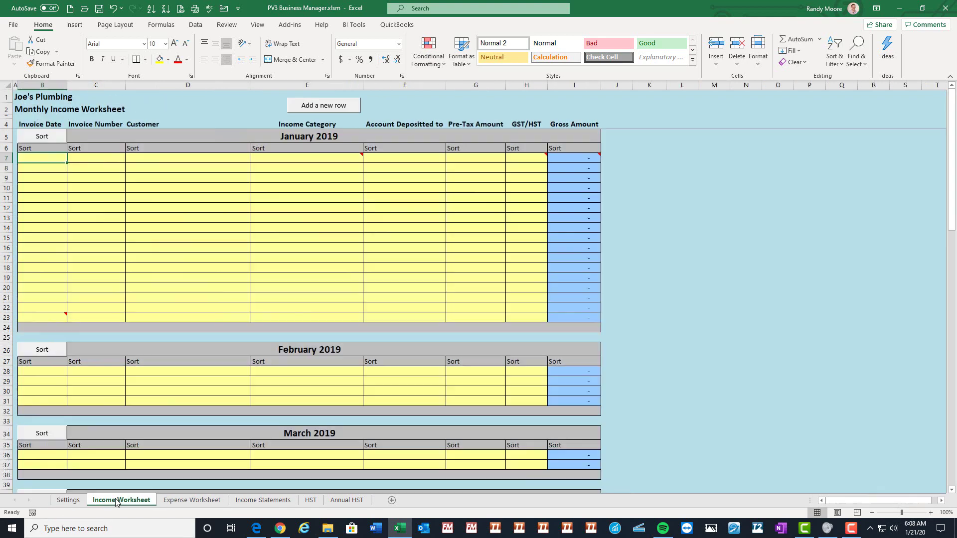
{"action": "left_click", "coordinate": [16, 96]}
{"action": "left_click", "coordinate": [38, 159]}
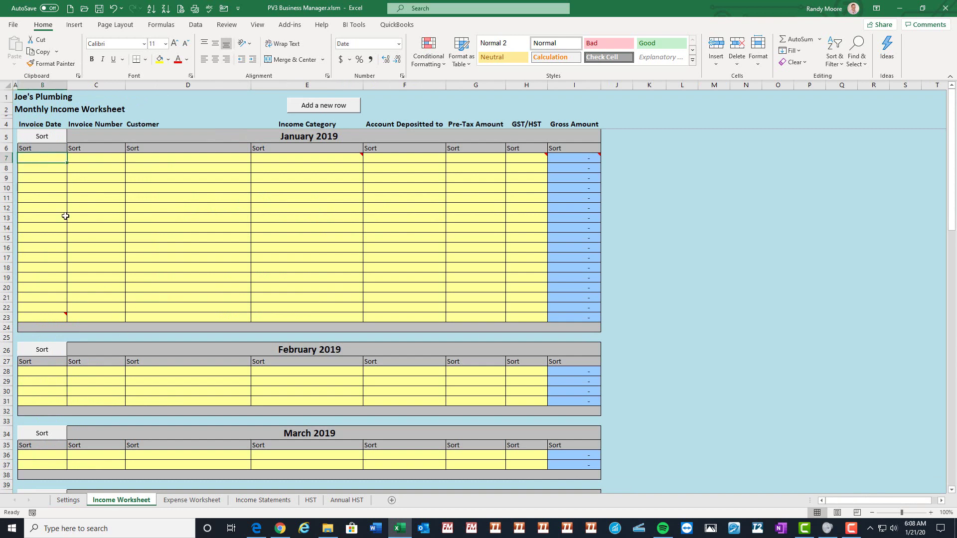
{"action": "left_click", "coordinate": [185, 499]}
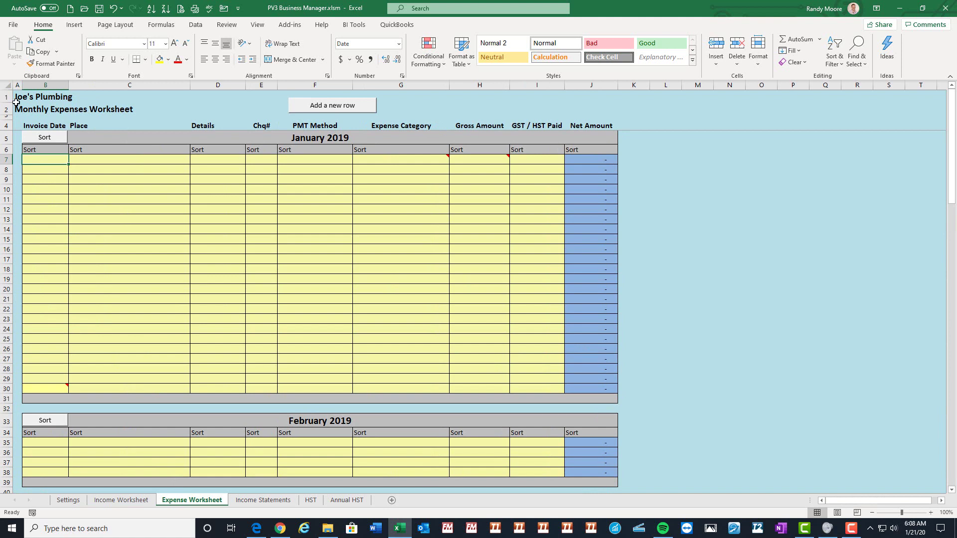
{"action": "left_click", "coordinate": [282, 500]}
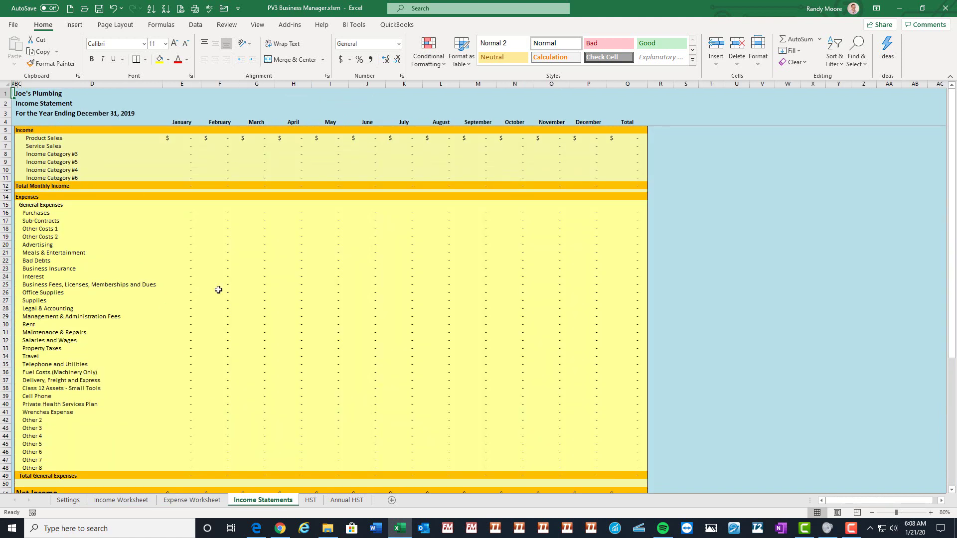
Check the business name heading on the HST sheet and return to the Income Worksheet sheet
{"action": "left_click", "coordinate": [311, 500]}
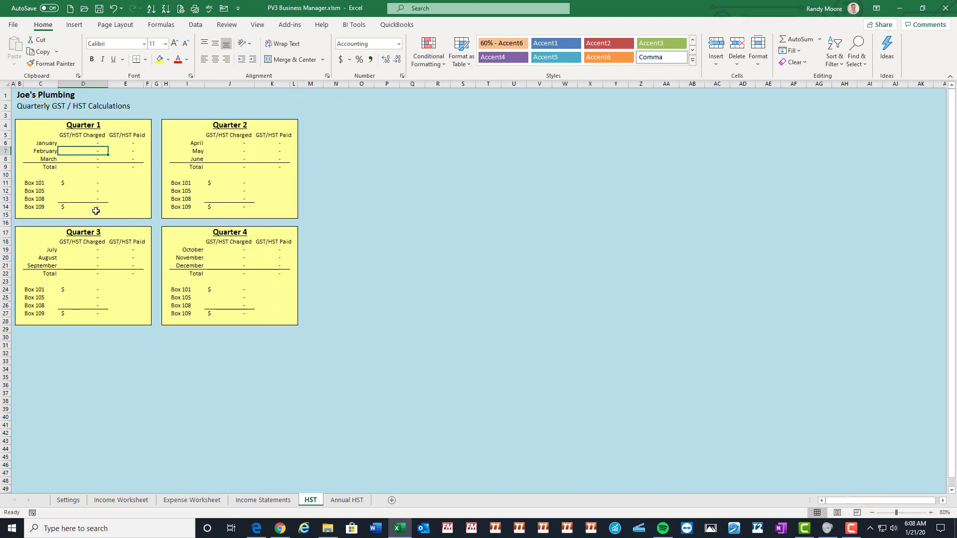
{"action": "left_click", "coordinate": [121, 500]}
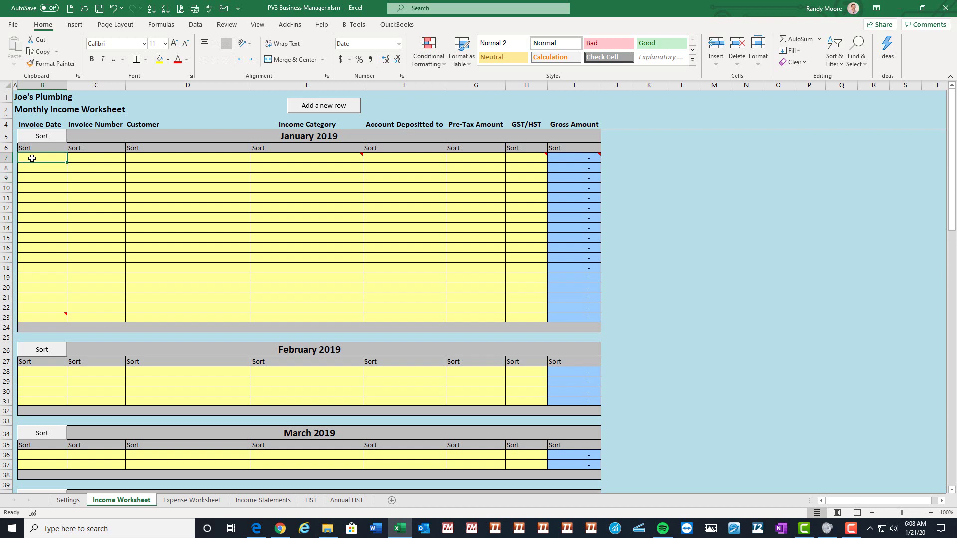
{"action": "type", "text": "201001"}
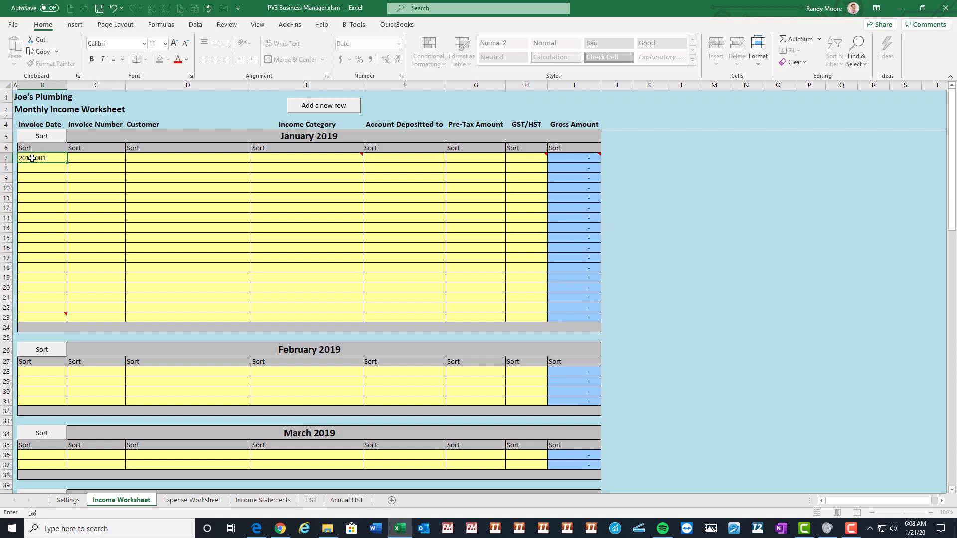
{"action": "key", "text": "Tab"}
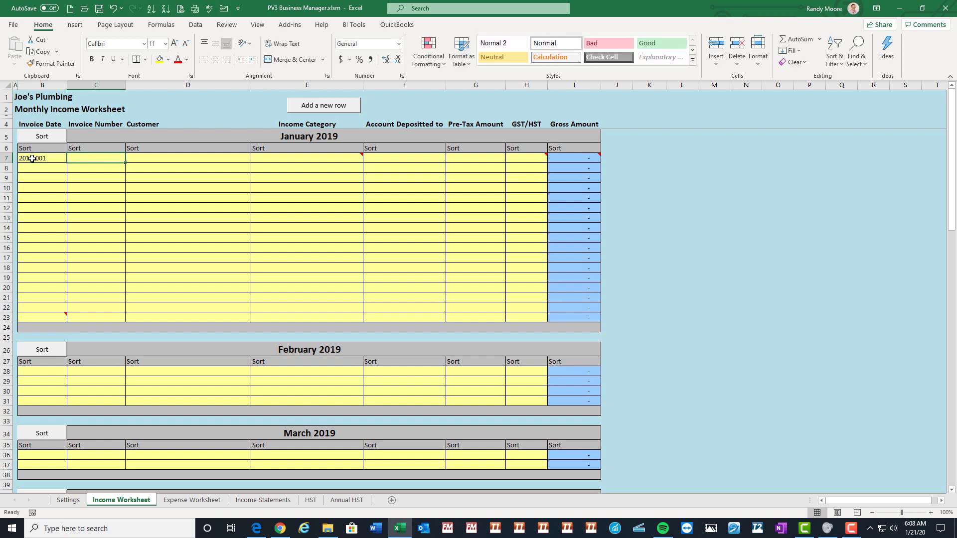
{"action": "left_click", "coordinate": [32, 158]}
{"action": "key", "text": "Delete"}
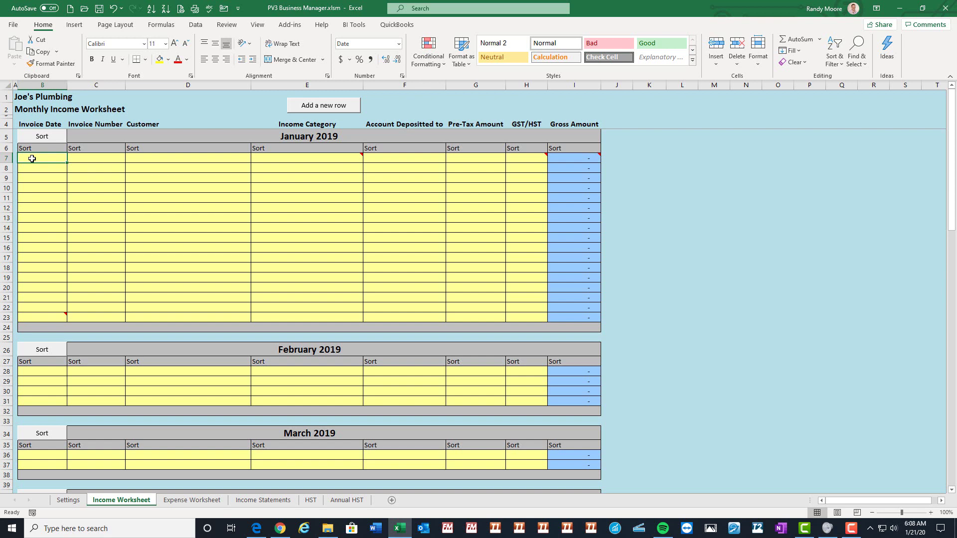
Enter 1-2-19 as the invoice date in the first January 2019 row of the Income Worksheet
{"action": "type", "text": "1-2-19"}
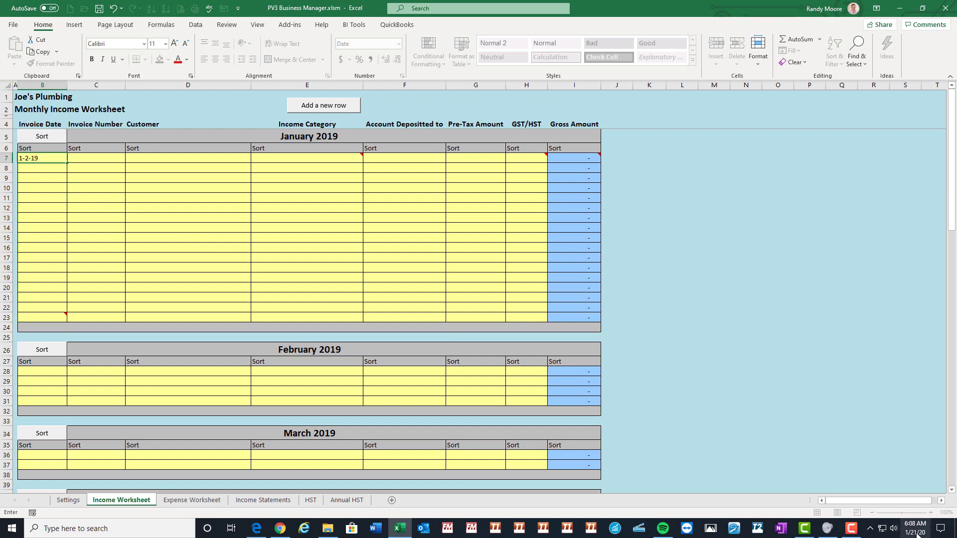
{"action": "mouse_move", "coordinate": [913, 534]}
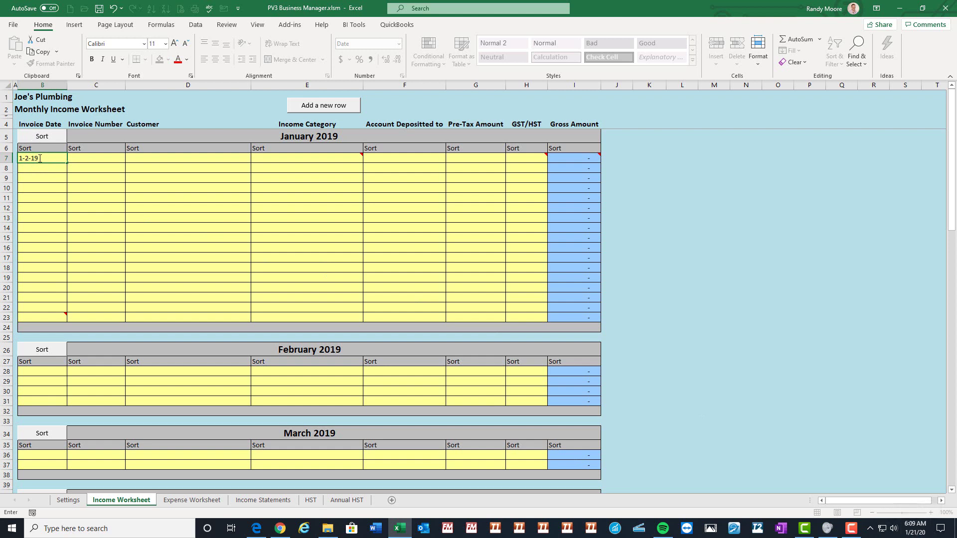
{"action": "key", "text": "Return"}
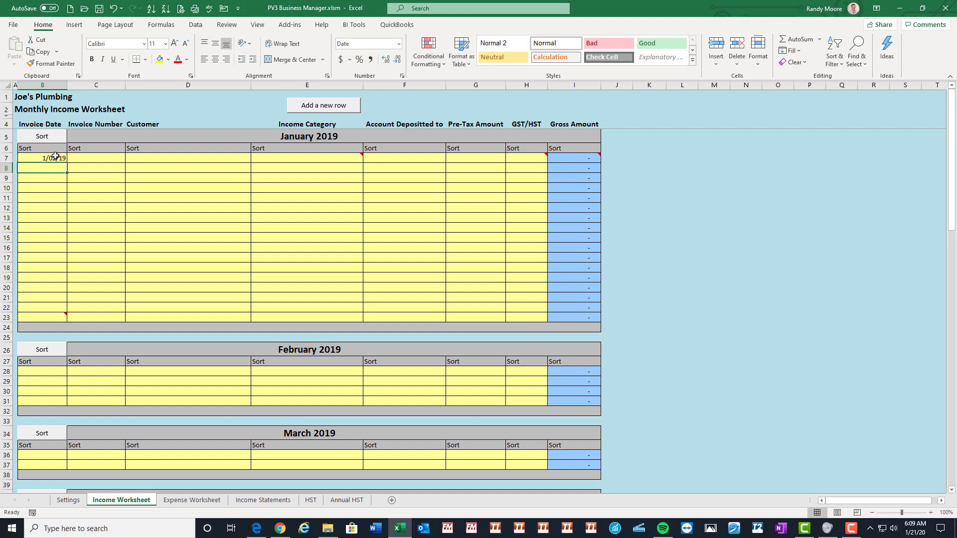
{"action": "left_click", "coordinate": [61, 158]}
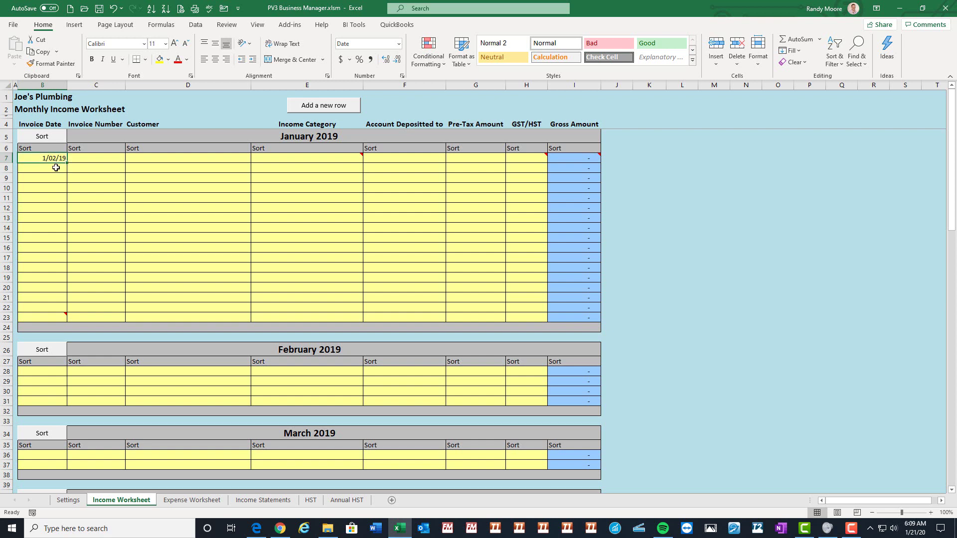
Try the day-first date 31-1-19 as the second January row's invoice date and compare it with the date above
{"action": "left_click", "coordinate": [56, 167]}
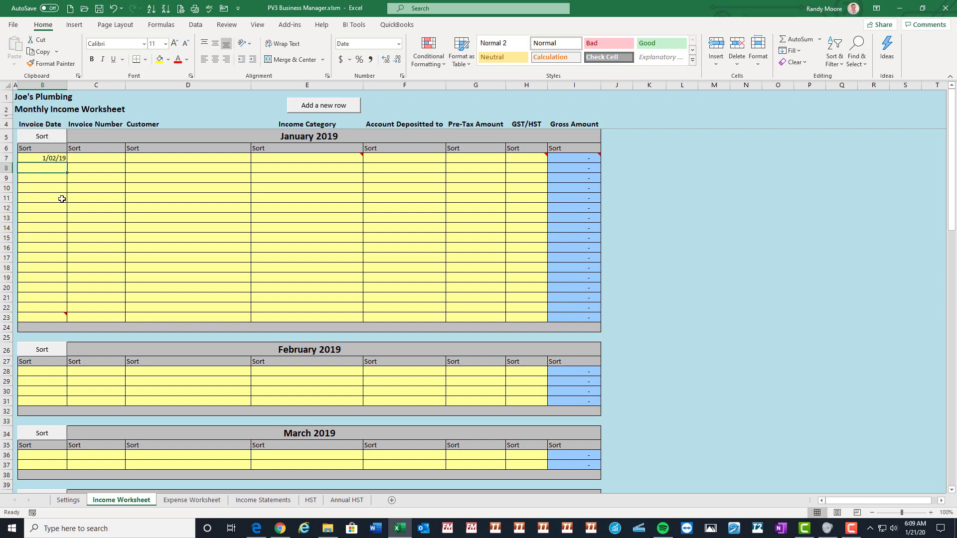
{"action": "type", "text": "31"}
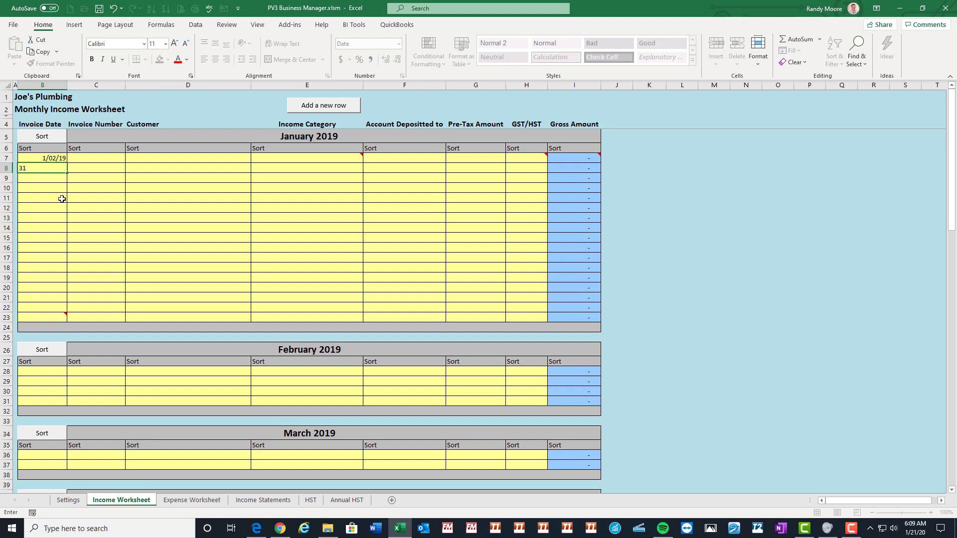
{"action": "type", "text": "-1-19"}
{"action": "key", "text": "Tab"}
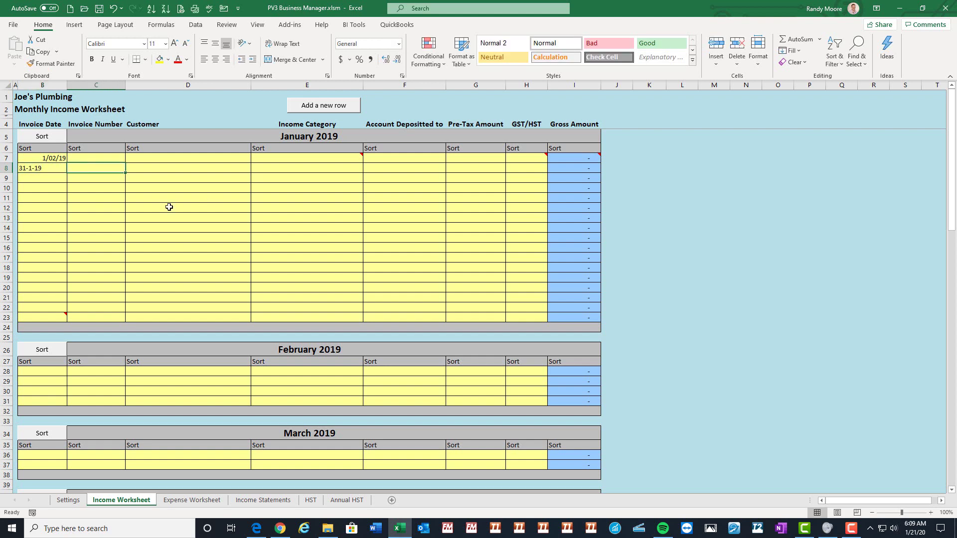
{"action": "left_click", "coordinate": [56, 169]}
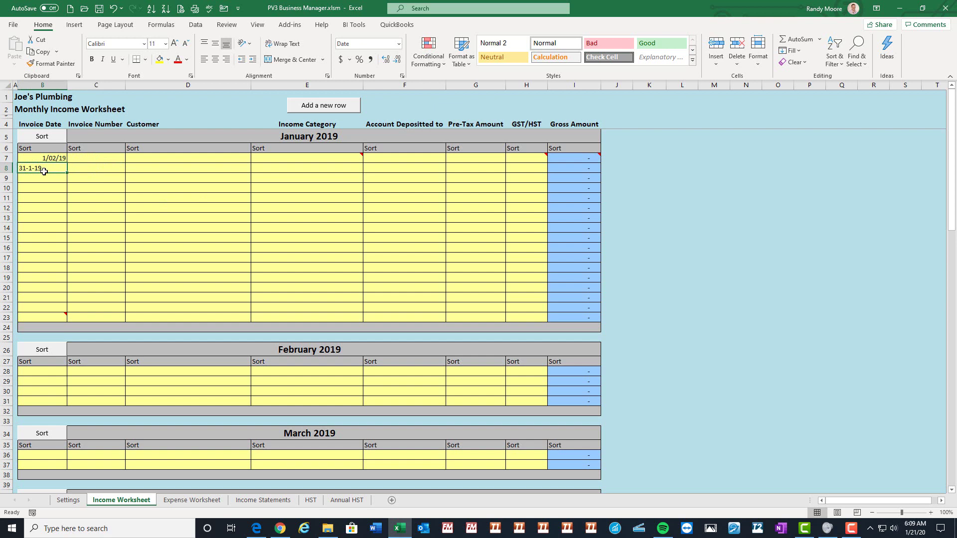
{"action": "left_click", "coordinate": [54, 159]}
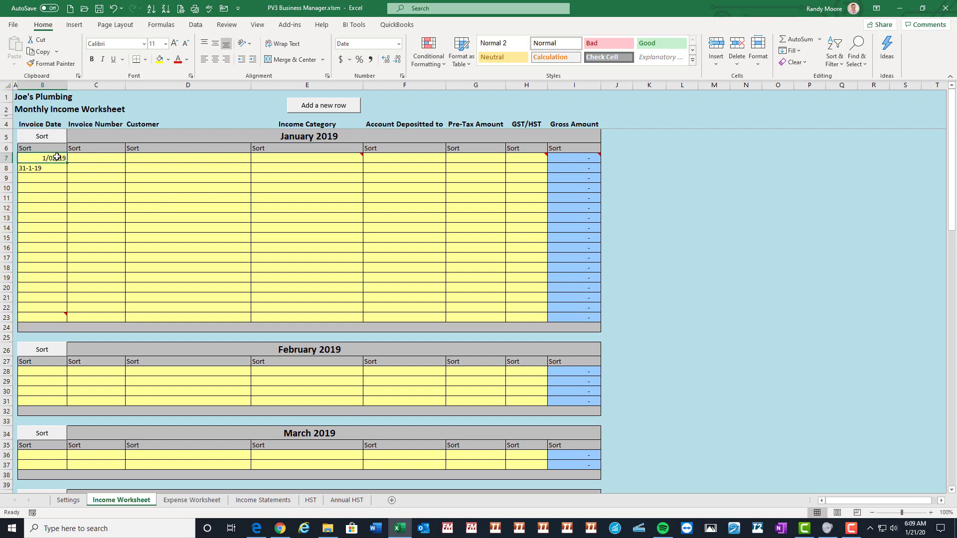
{"action": "left_click", "coordinate": [48, 168]}
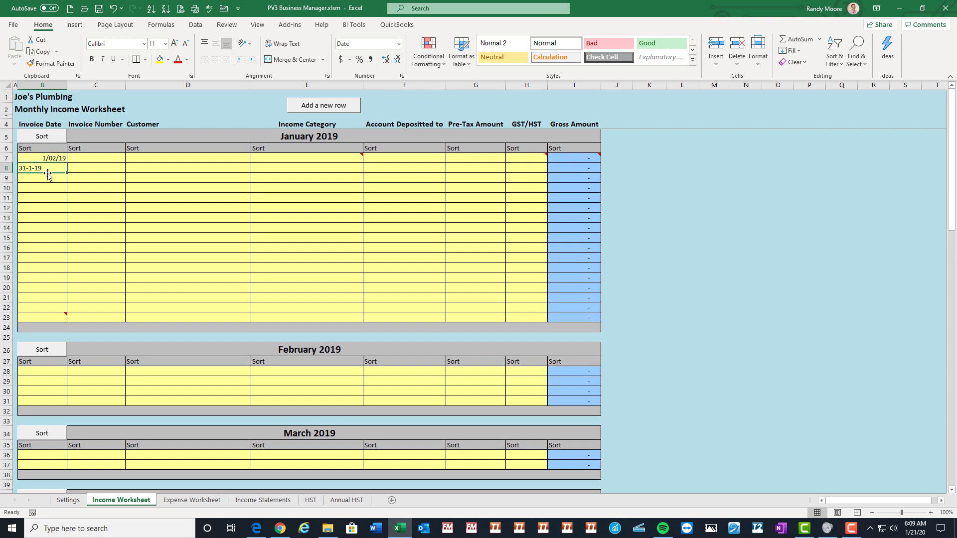
Try the month-first date 1/31/19 in the second January row's invoice date and clear the cell
{"action": "type", "text": "1-3"}
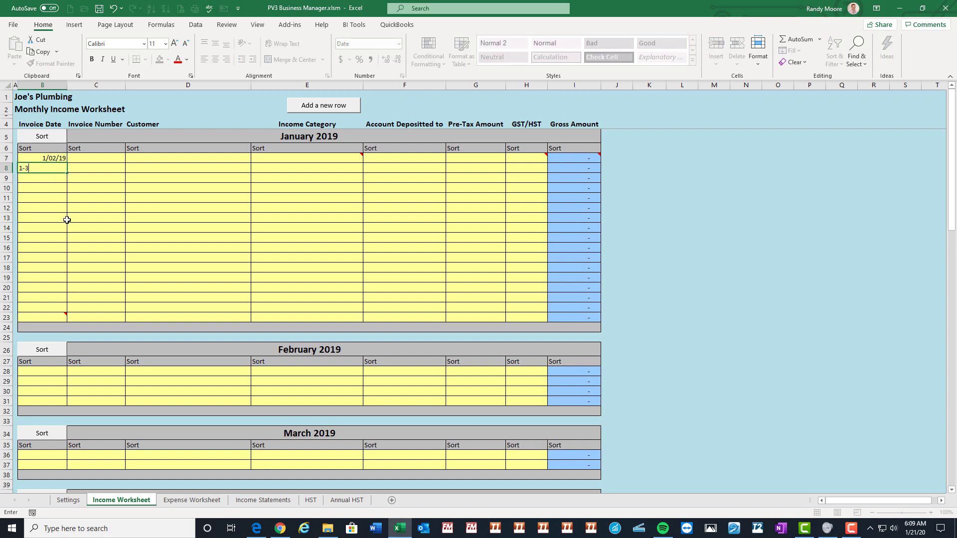
{"action": "key", "text": "Tab"}
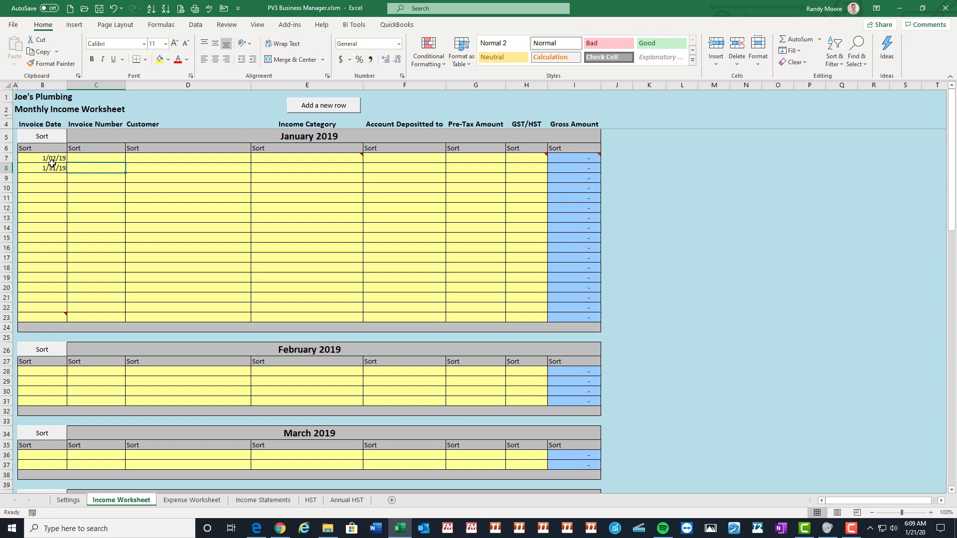
{"action": "left_click", "coordinate": [49, 168]}
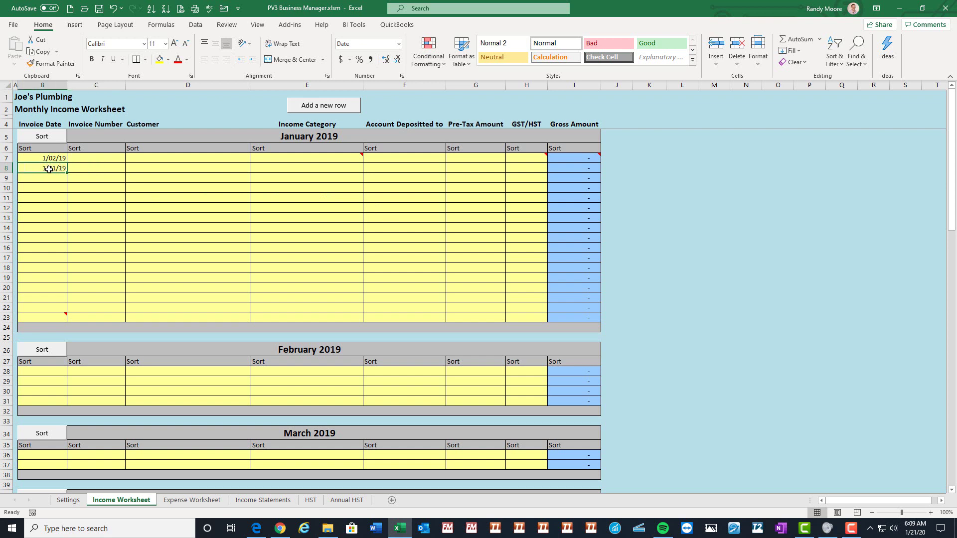
{"action": "key", "text": "Delete"}
Enter invoice number 2019-001 and the customer's full name in the first January row
{"action": "left_click", "coordinate": [106, 159]}
{"action": "type", "text": "2"}
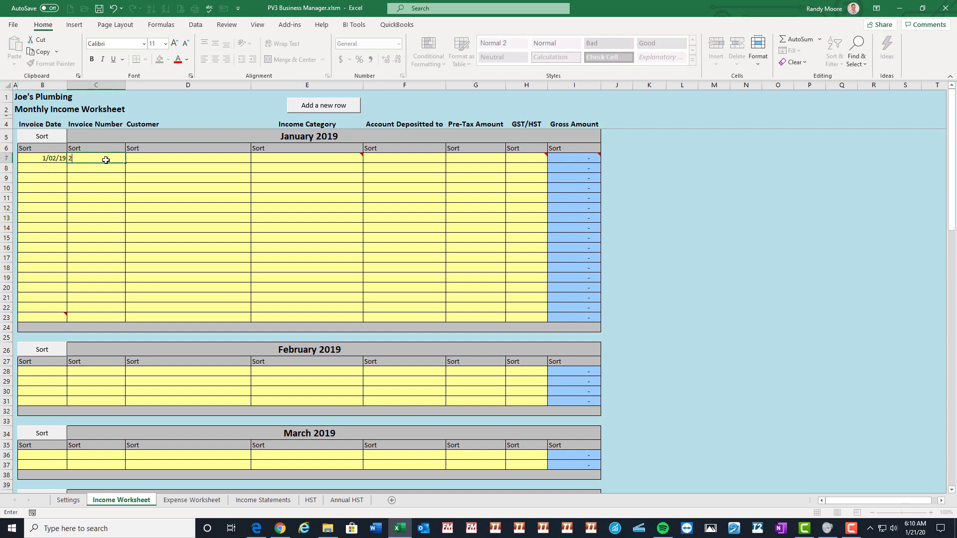
{"action": "type", "text": "019-001"}
{"action": "key", "text": "Tab"}
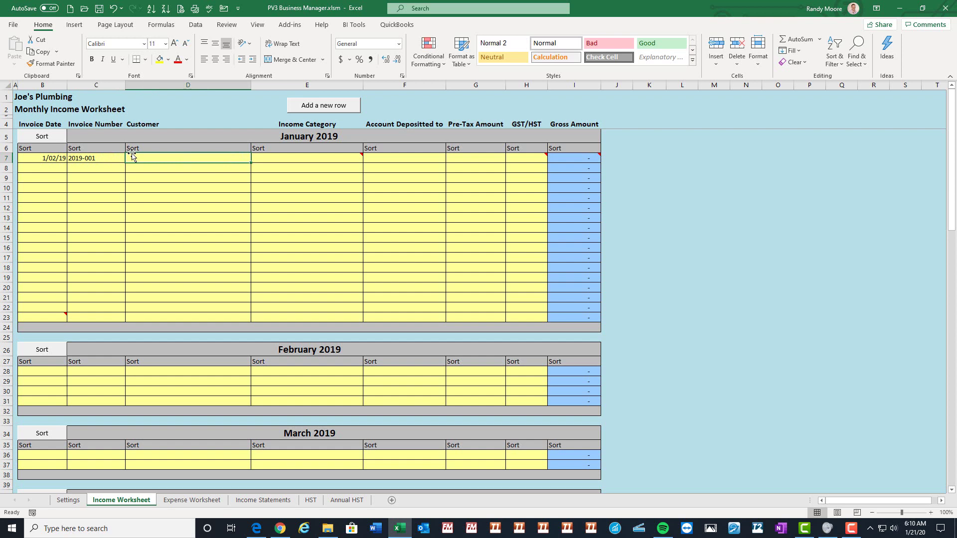
{"action": "type", "text": "Fred Penner"}
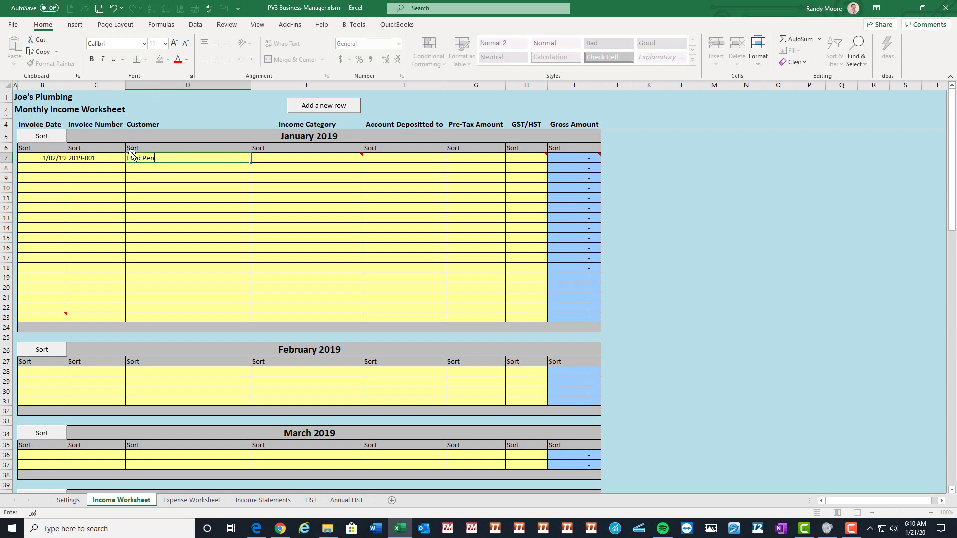
View the income category choices for the first January row and enter the unlisted category "Plumbing Sales" instead
{"action": "left_click", "coordinate": [293, 159]}
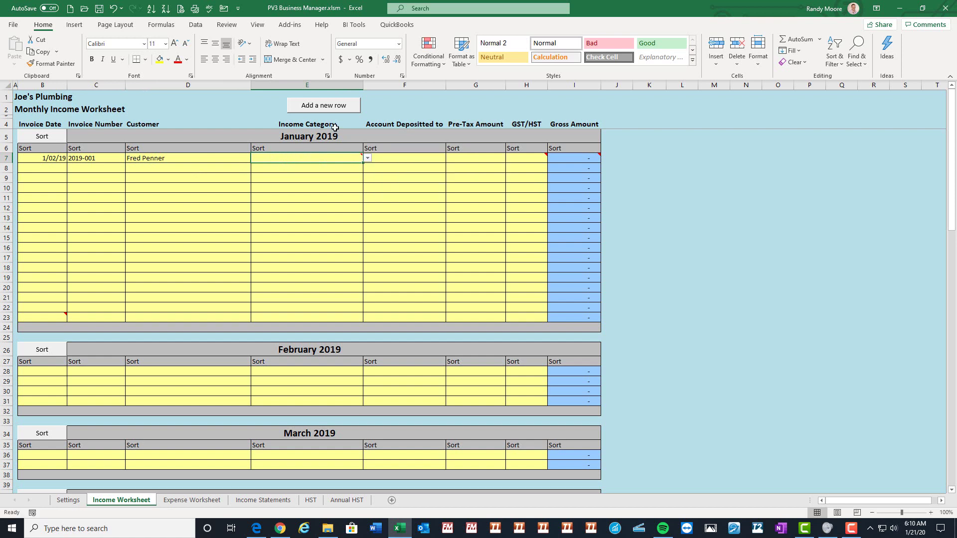
{"action": "mouse_move", "coordinate": [330, 156]}
{"action": "left_click", "coordinate": [368, 158]}
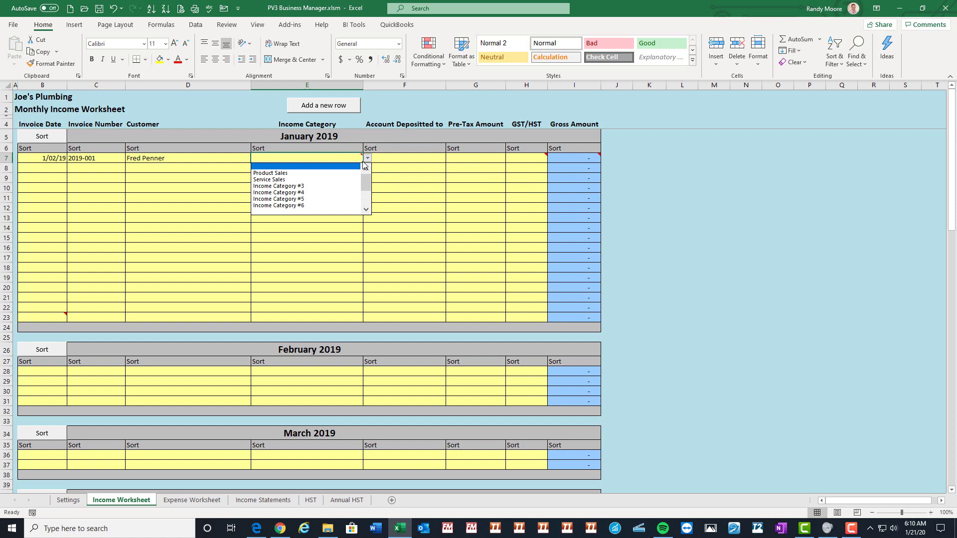
{"action": "left_click", "coordinate": [339, 158]}
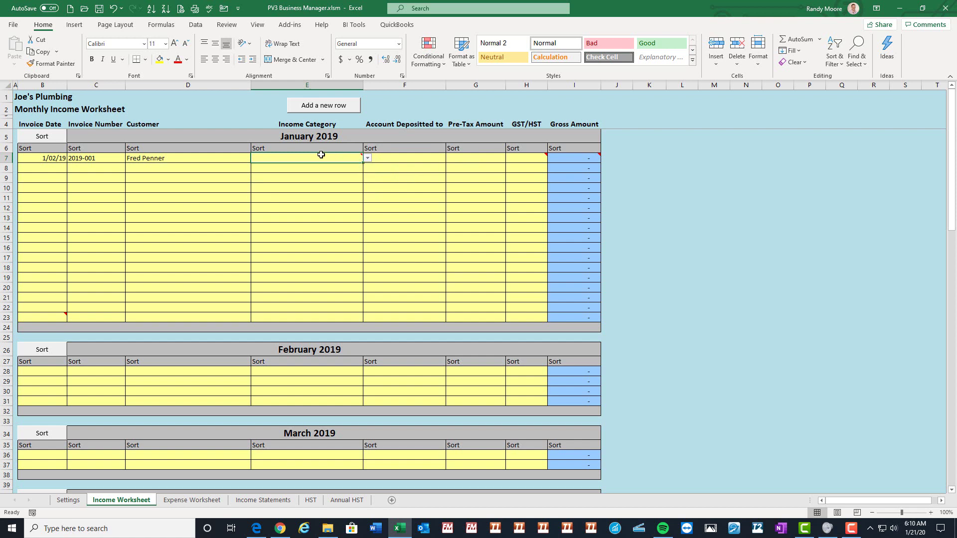
{"action": "type", "text": "Plumbing"}
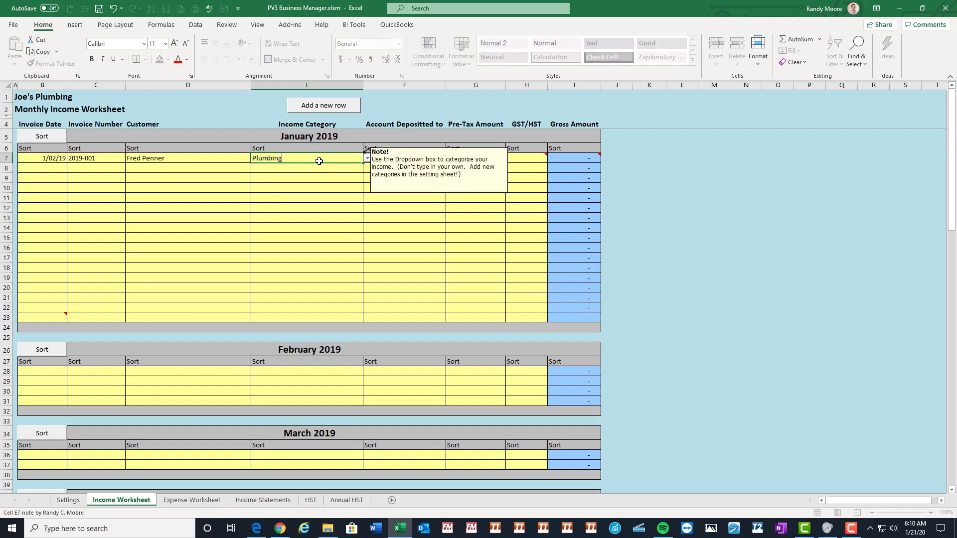
{"action": "type", "text": " Sales"}
{"action": "key", "text": "ctrl+Return"}
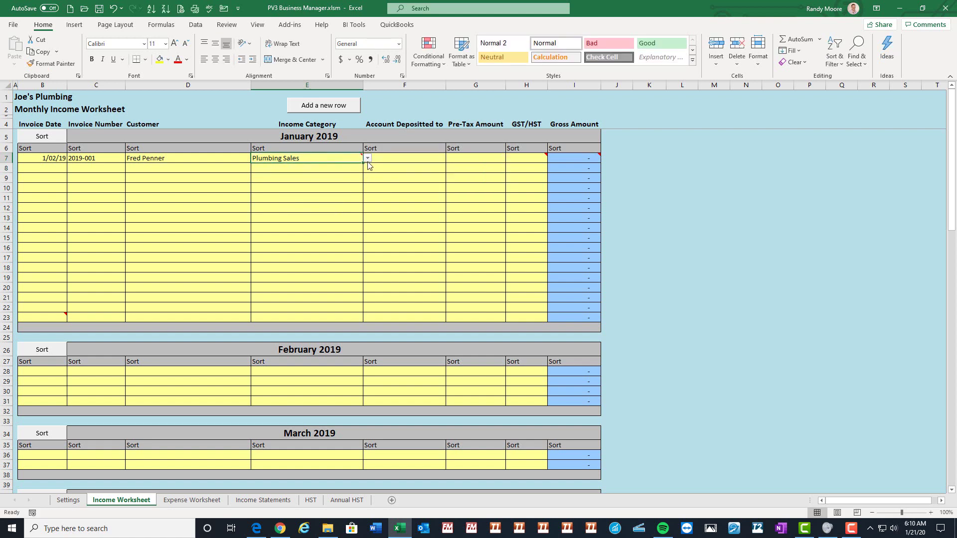
Enter "Plumbing Sales" as the income category in the second January row
{"action": "left_click", "coordinate": [293, 167]}
{"action": "type", "text": "ple"}
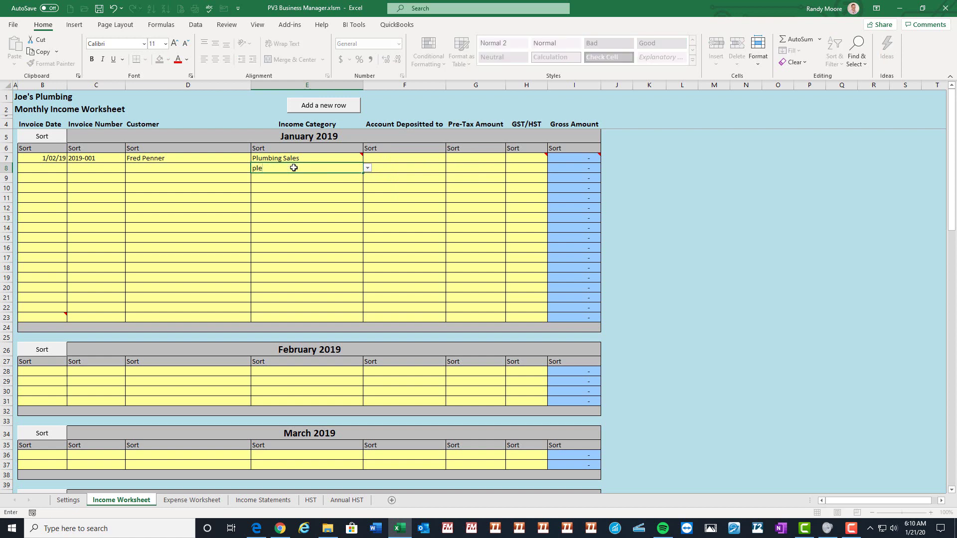
{"action": "key", "text": "BackSpace"}
{"action": "type", "text": "les"}
{"action": "key", "text": "Return"}
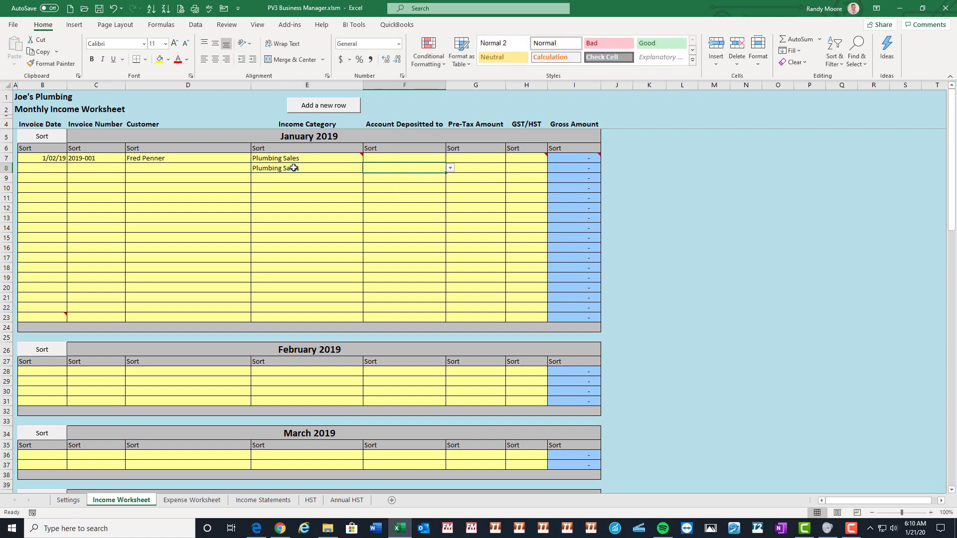
Choose Product Sales as the first January row's income category and TD Business Account as the account deposited to
{"action": "left_click", "coordinate": [301, 158]}
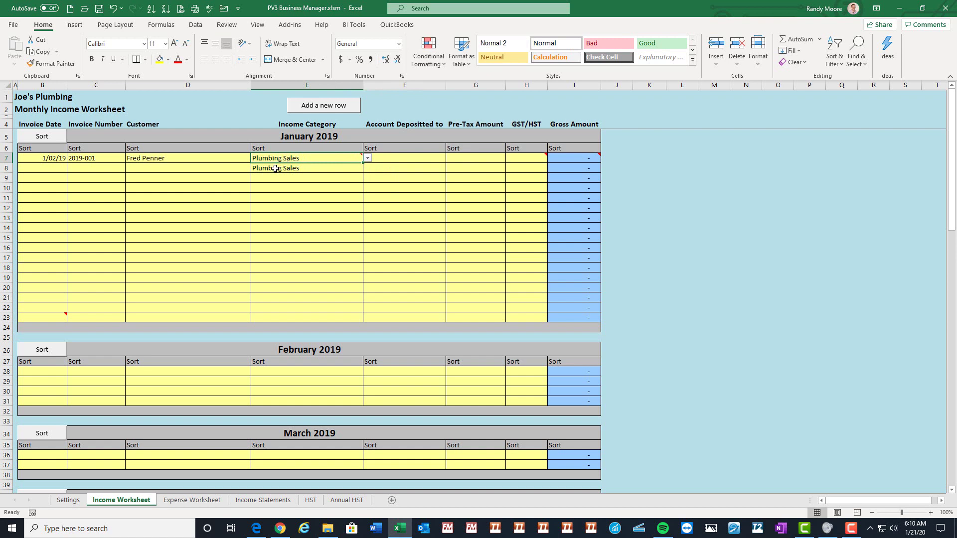
{"action": "left_click", "coordinate": [369, 159]}
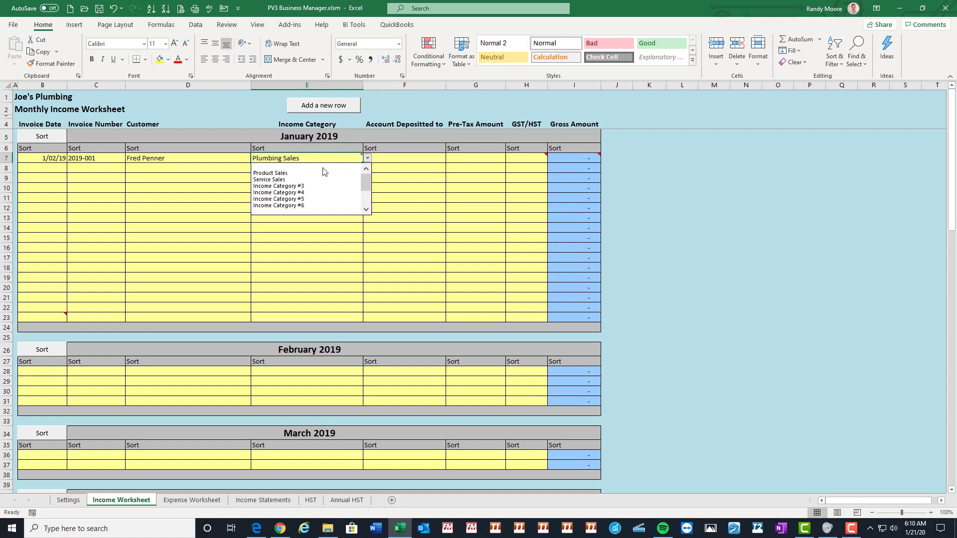
{"action": "left_click", "coordinate": [289, 173]}
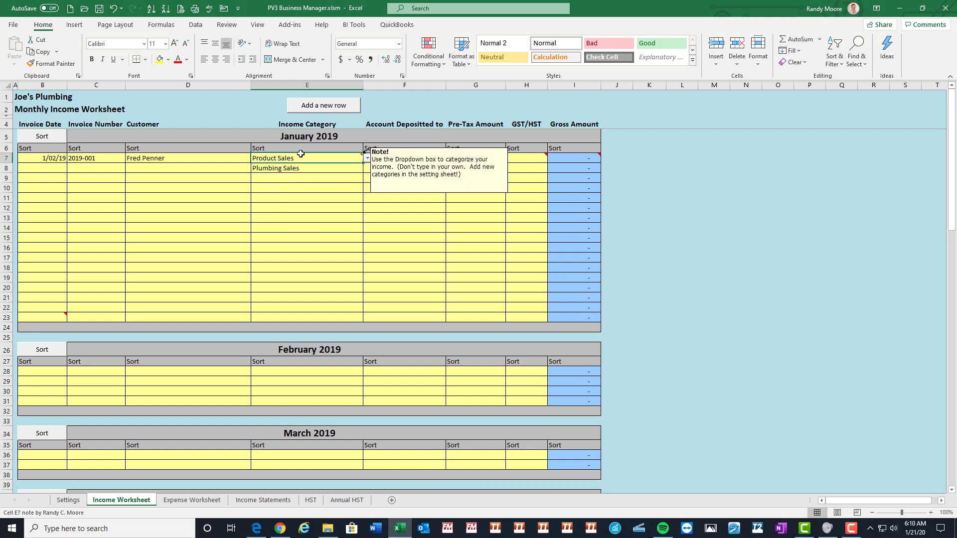
{"action": "left_click", "coordinate": [408, 158]}
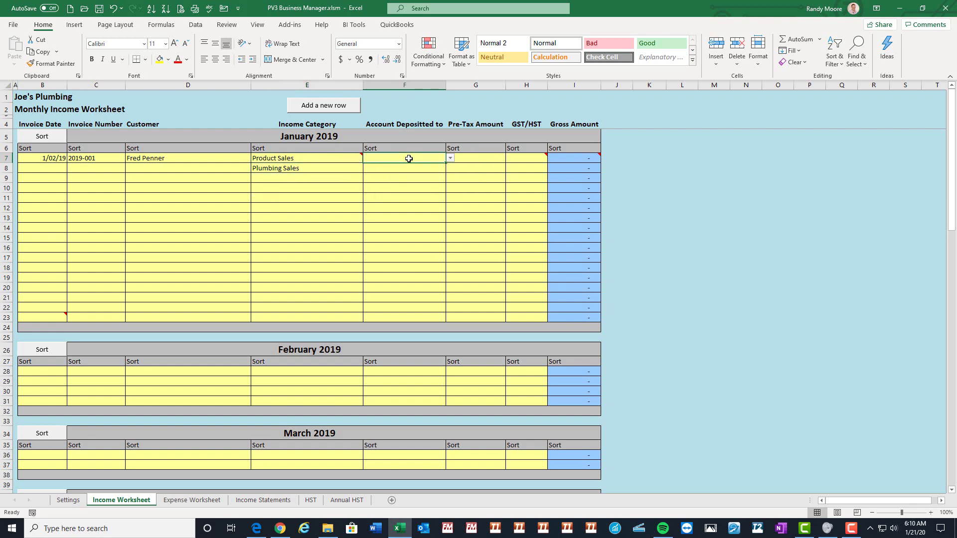
{"action": "left_click", "coordinate": [450, 158]}
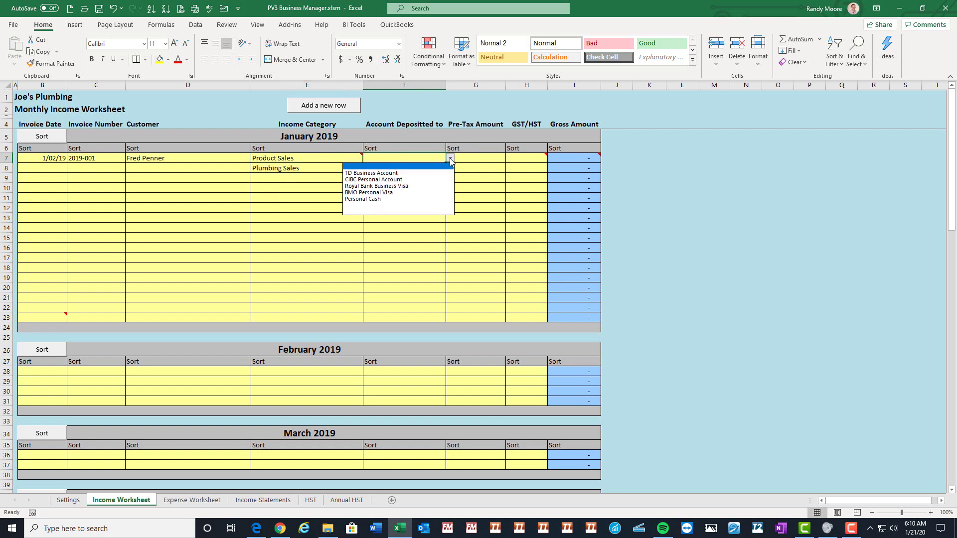
{"action": "left_click", "coordinate": [383, 173]}
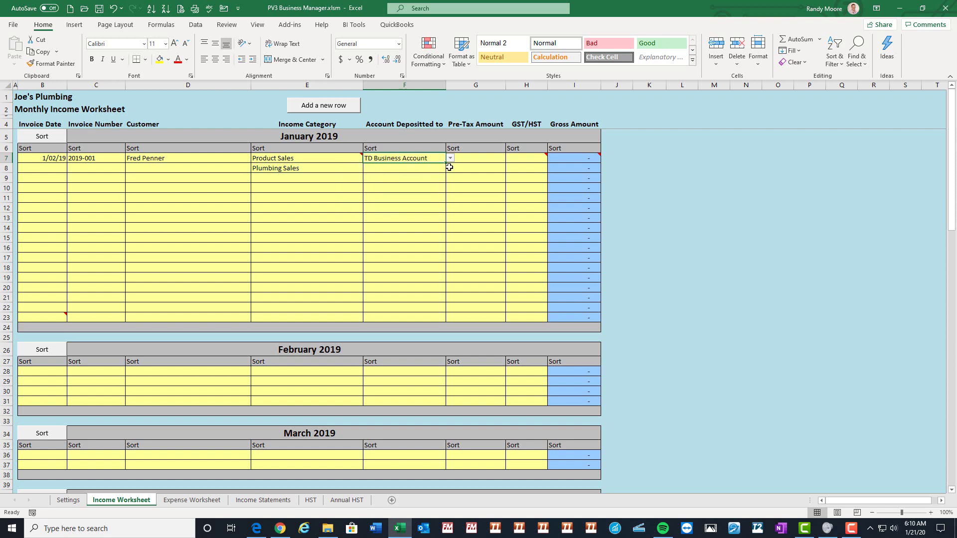
{"action": "left_click", "coordinate": [485, 162]}
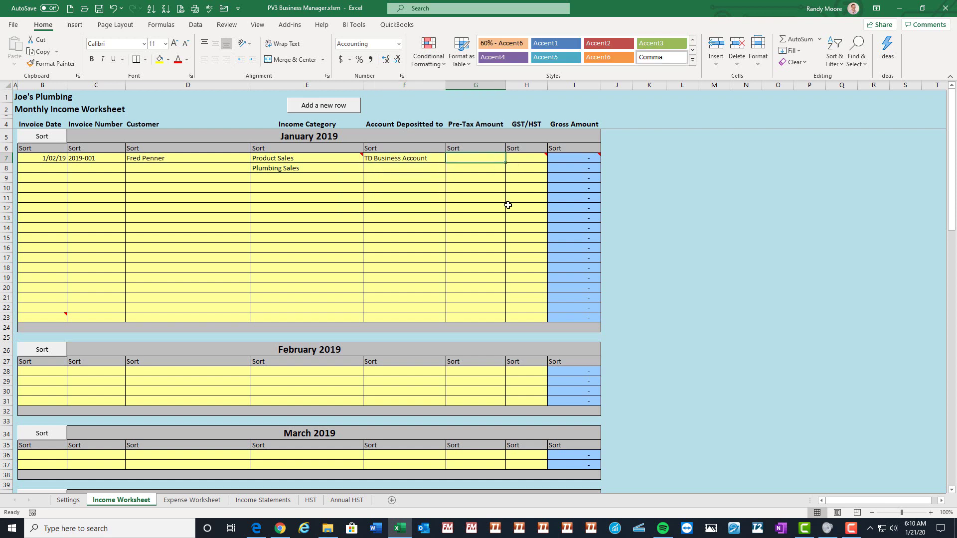
Enter a pre-tax amount of 1000 and GST/HST of 130 in the first January row
{"action": "type", "text": "1000"}
{"action": "key", "text": "Tab"}
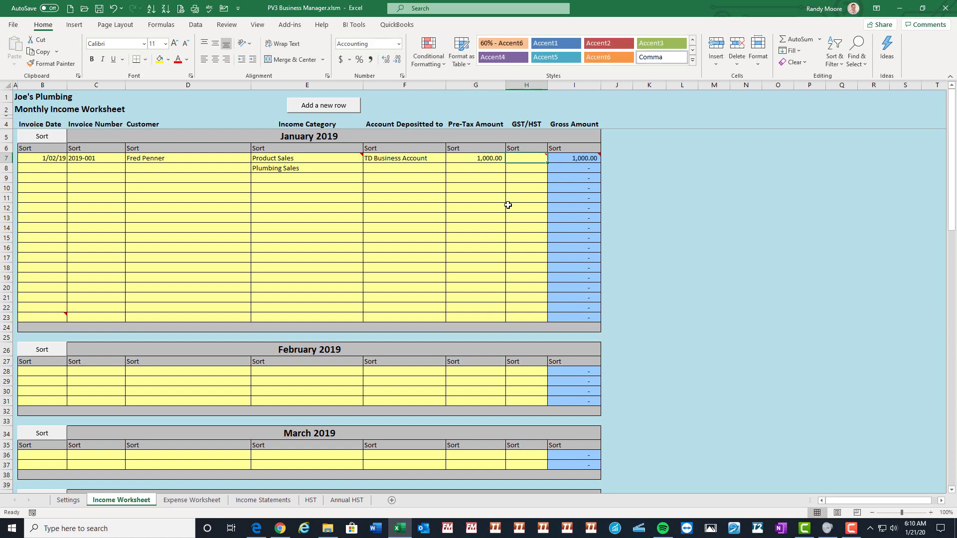
{"action": "type", "text": "130"}
{"action": "key", "text": "ctrl+Return"}
Enter invoice number 2019-002 and invoice date 1/05/19 in the second January row
{"action": "left_click", "coordinate": [82, 166]}
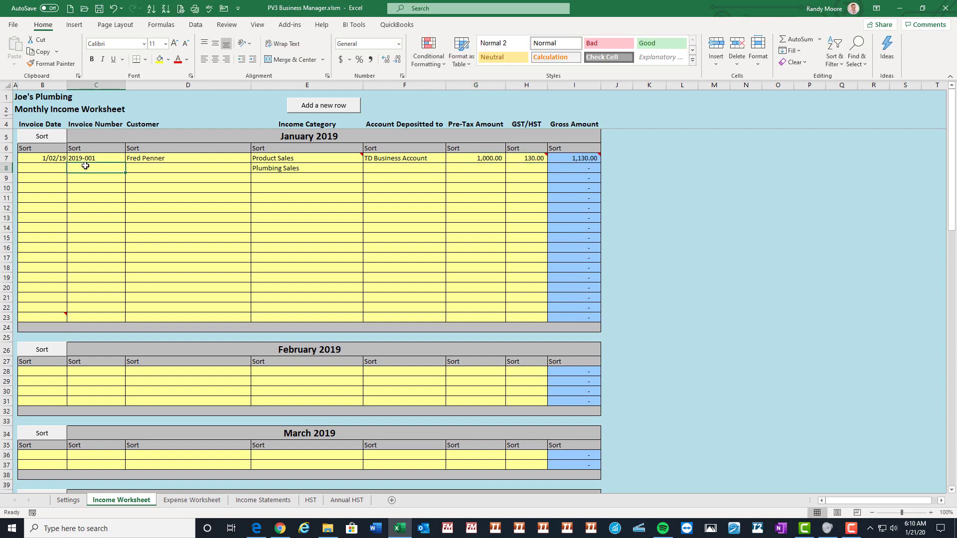
{"action": "type", "text": "2019-002"}
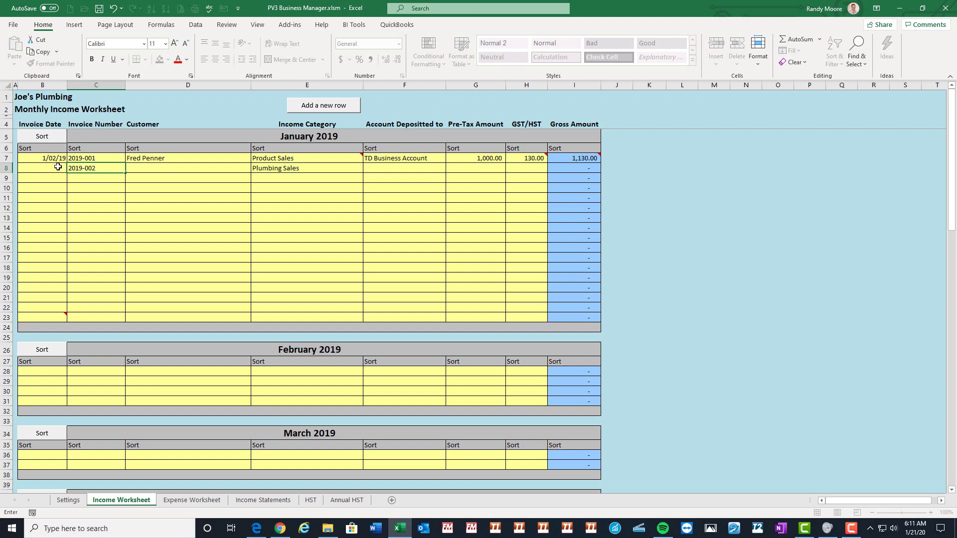
{"action": "left_click", "coordinate": [57, 166]}
{"action": "type", "text": "1"}
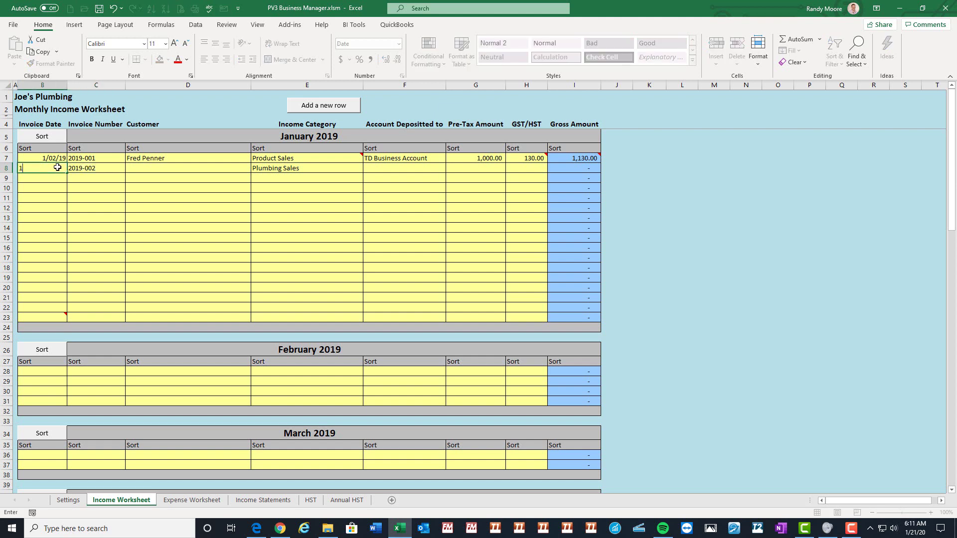
{"action": "key", "text": "Tab"}
{"action": "key", "text": "Tab"}
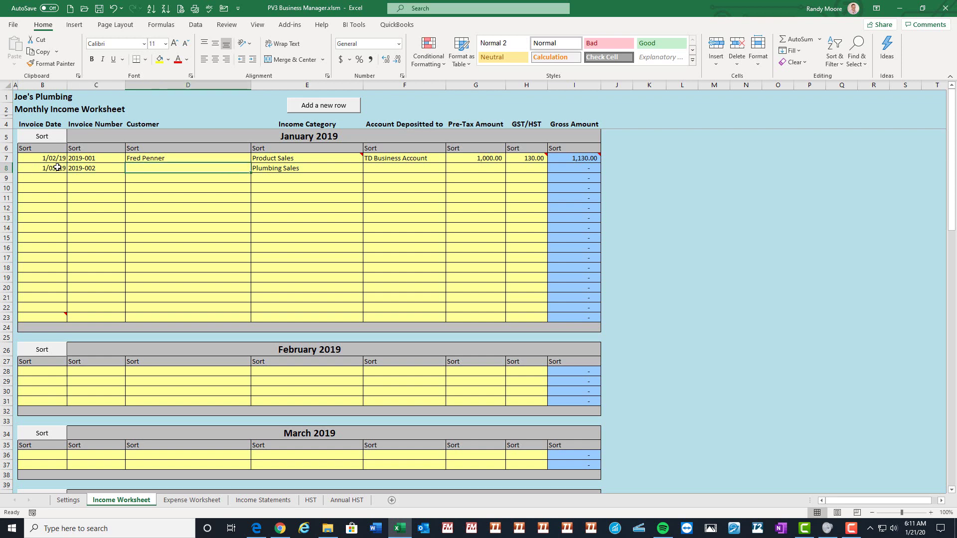
Enter the customer's full name in the second January row and choose TD Business Account as the account deposited to
{"action": "type", "text": "Joe Blo"}
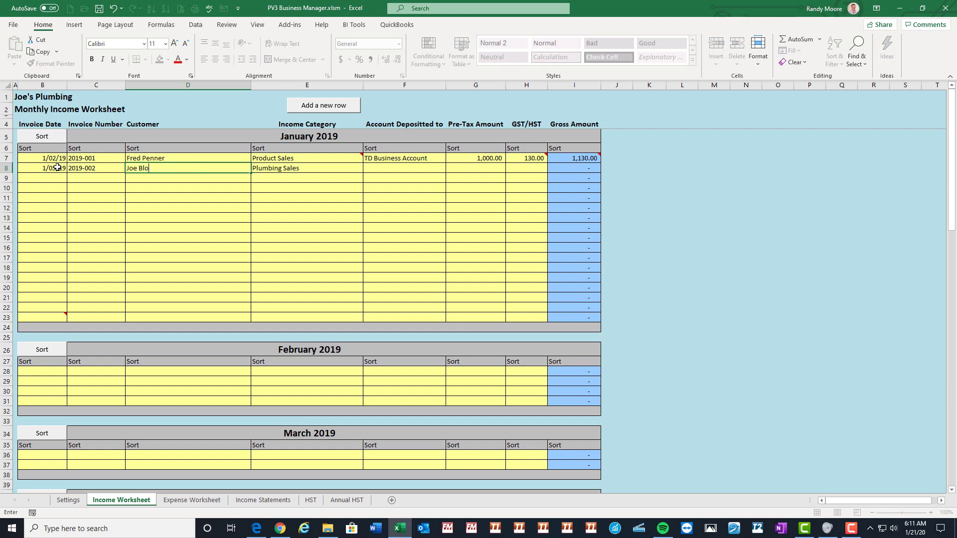
{"action": "type", "text": "w"}
{"action": "key", "text": "Tab"}
{"action": "key", "text": "Tab"}
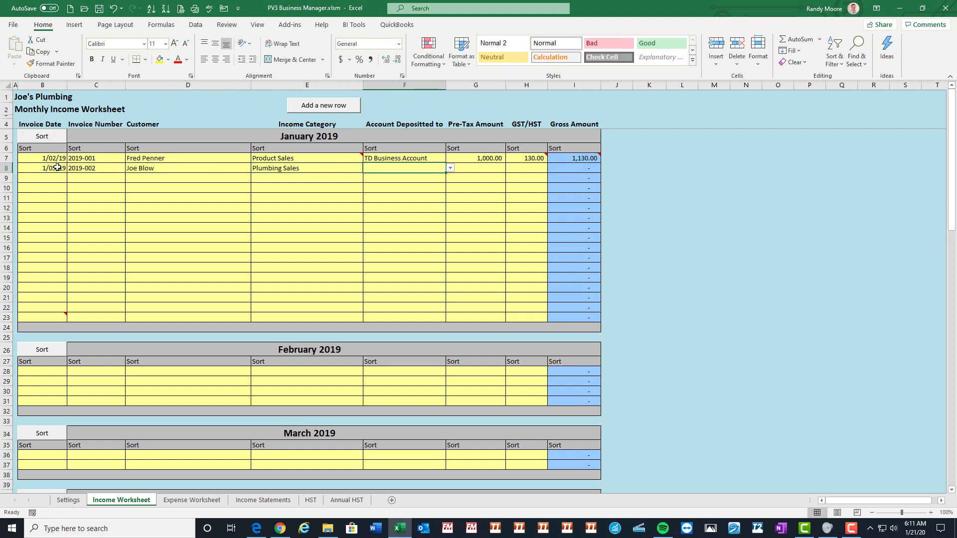
{"action": "left_click", "coordinate": [450, 170]}
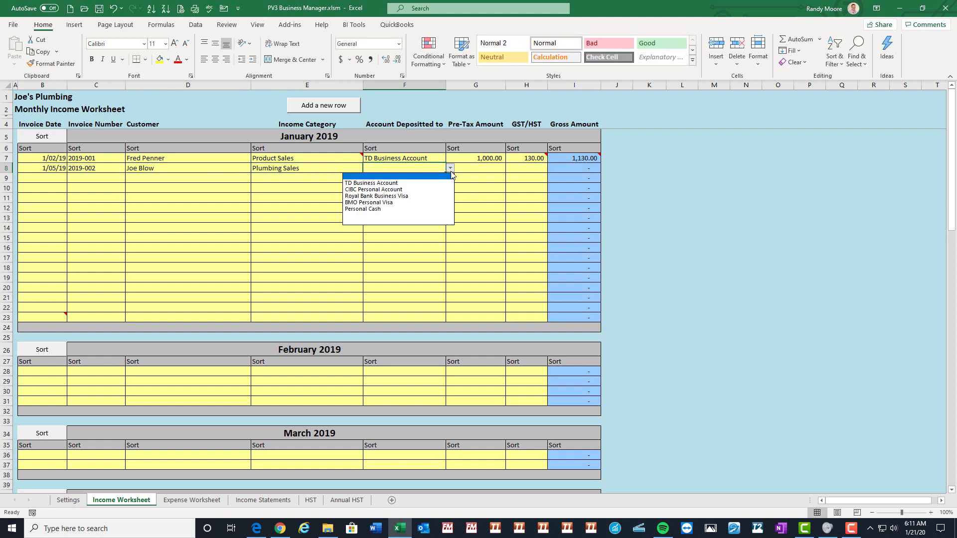
{"action": "left_click", "coordinate": [426, 184]}
Enter a pre-tax amount of 500 and GST/HST of 65 in the second January row
{"action": "left_click", "coordinate": [482, 168]}
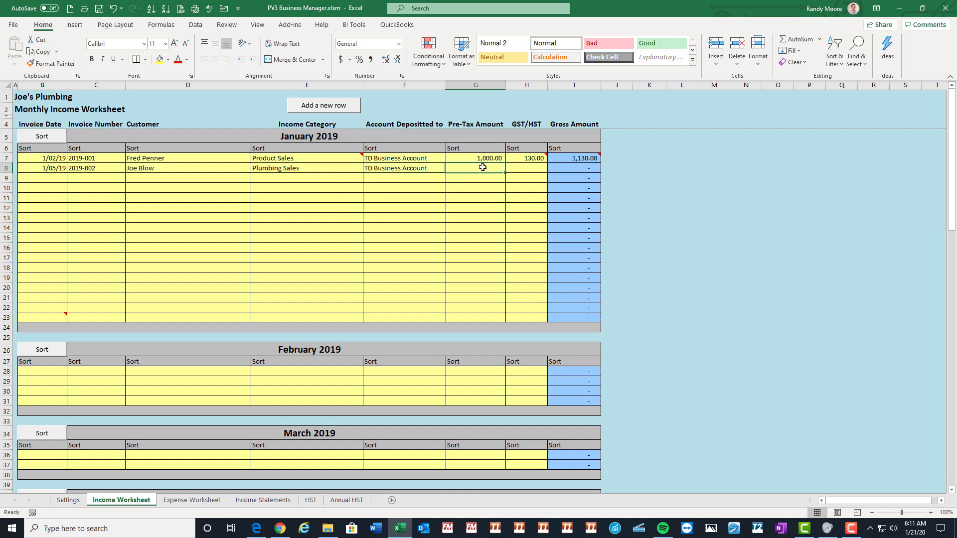
{"action": "type", "text": "500"}
{"action": "key", "text": "Tab"}
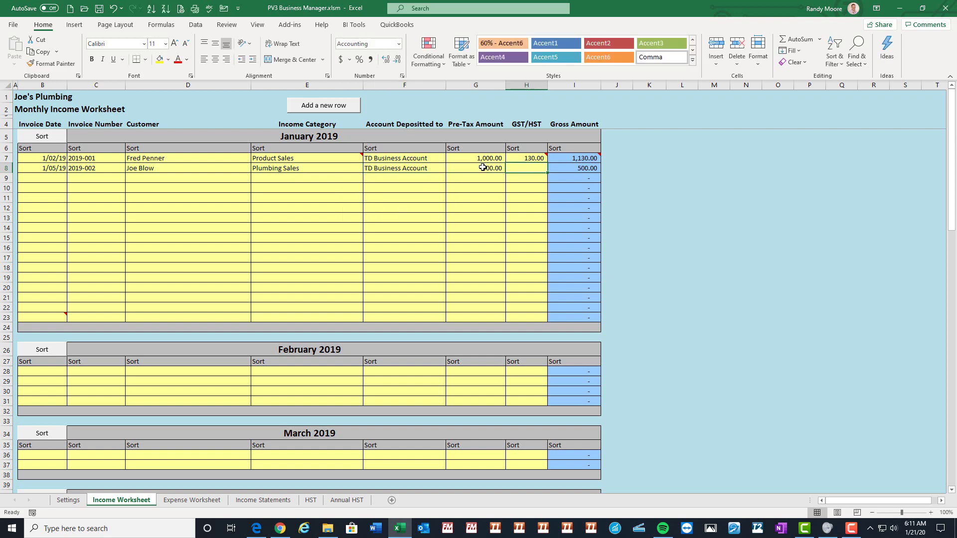
{"action": "key", "text": "Return"}
{"action": "key", "text": "Up"}
Compare the income categories of the two January invoices with the income lines and January amounts on the Income Statements sheet
{"action": "left_click", "coordinate": [274, 155]}
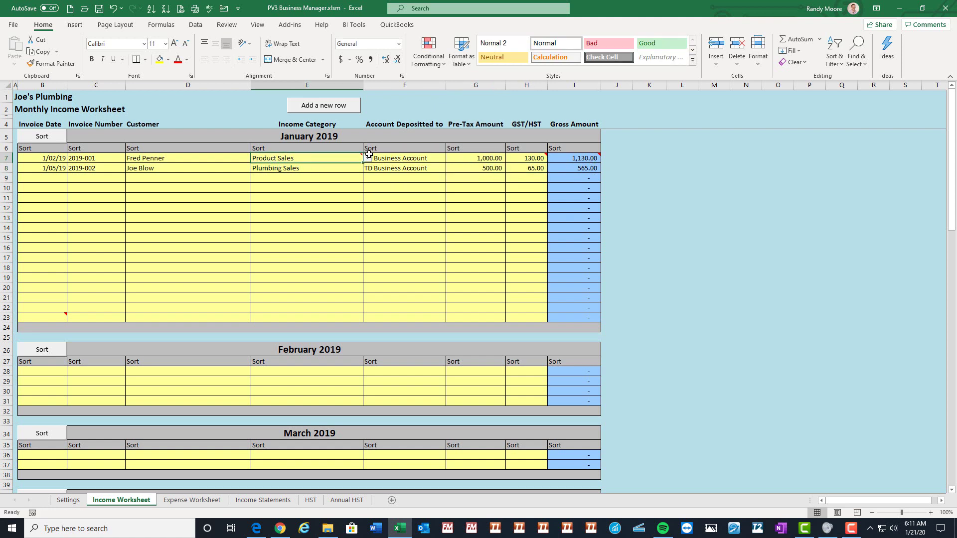
{"action": "left_click", "coordinate": [305, 171]}
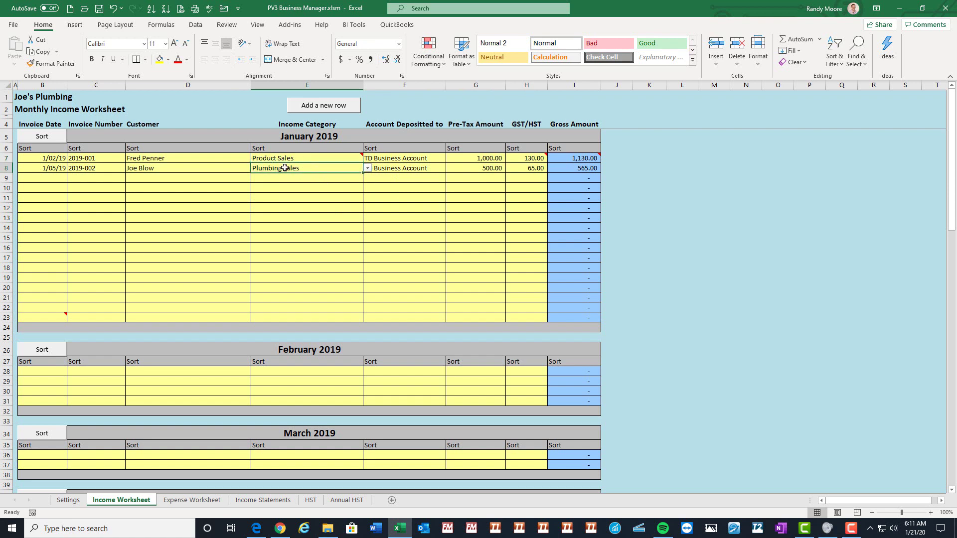
{"action": "left_click", "coordinate": [262, 501]}
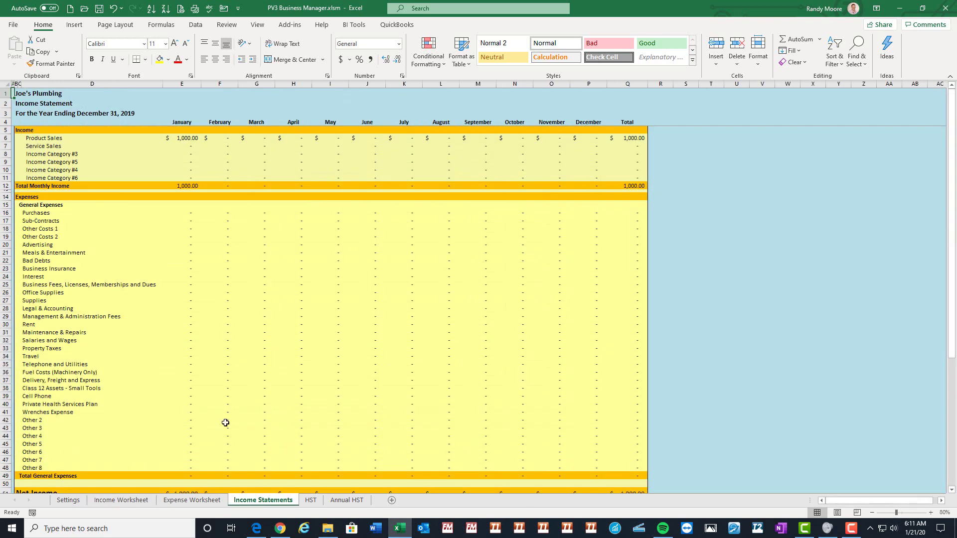
{"action": "left_click", "coordinate": [192, 138]}
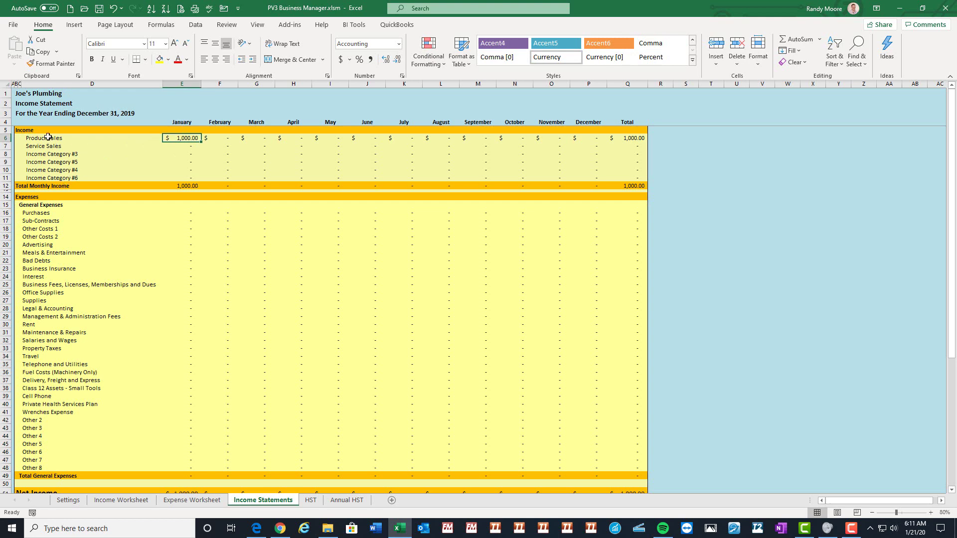
{"action": "left_click_drag", "start_coordinate": [48, 139], "coordinate": [57, 178]}
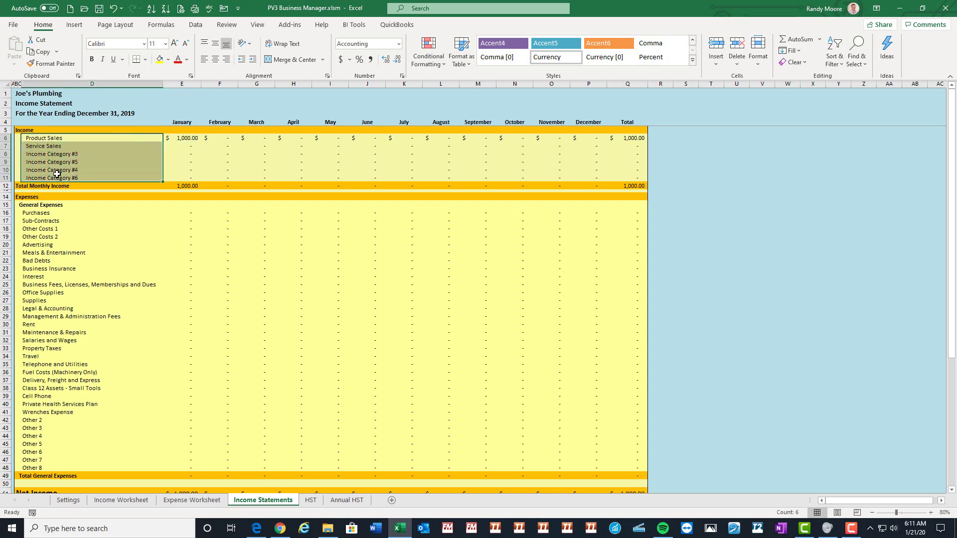
{"action": "left_click", "coordinate": [70, 136]}
Change the second January row's income category on the Income Worksheet to Service Sales
{"action": "left_click", "coordinate": [121, 500]}
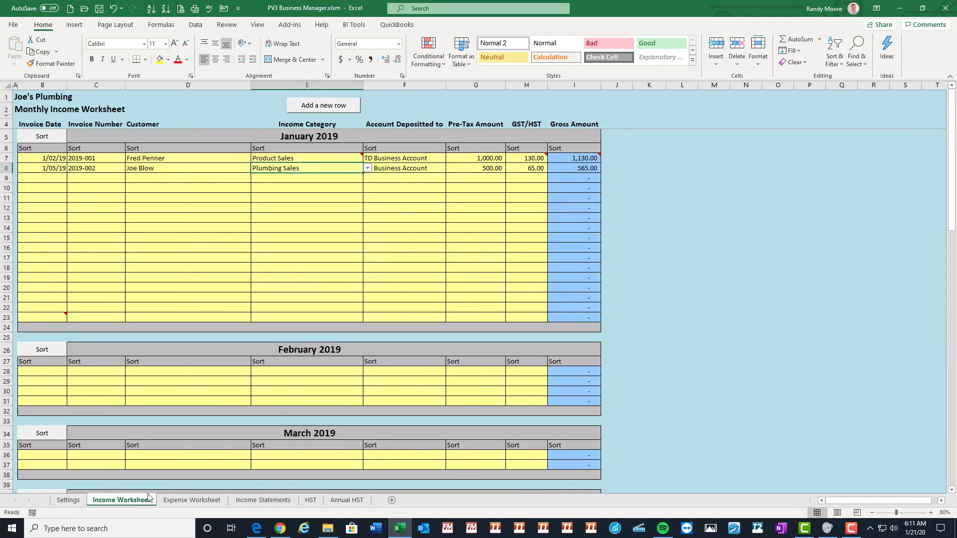
{"action": "left_click", "coordinate": [367, 168]}
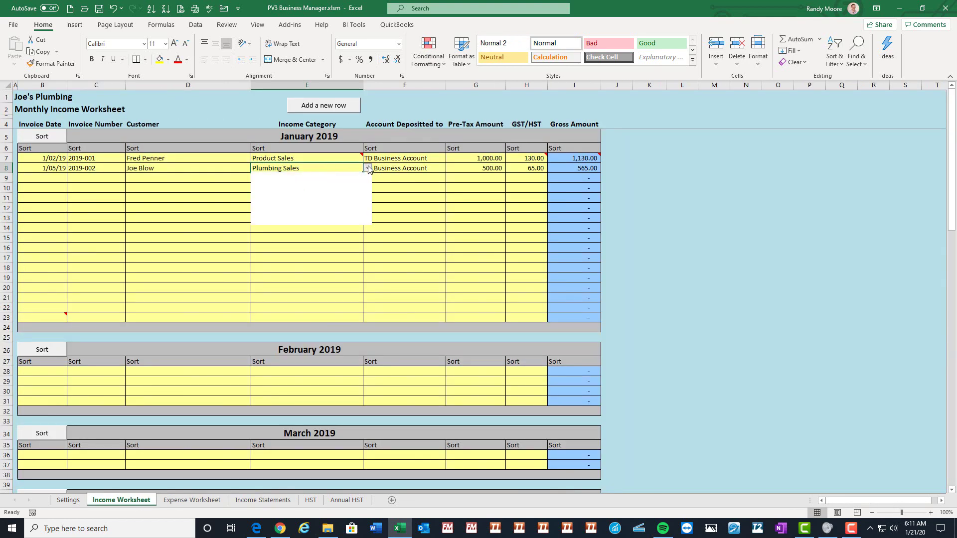
{"action": "left_click", "coordinate": [338, 190]}
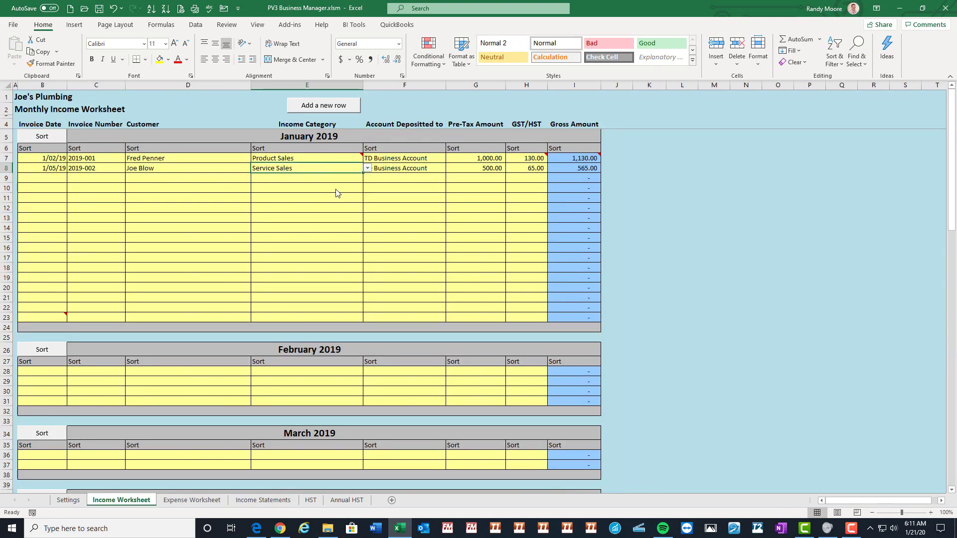
Check the January Product Sales and Service Sales amounts on the Income Statements sheet and return to the Income Worksheet
{"action": "left_click", "coordinate": [263, 500]}
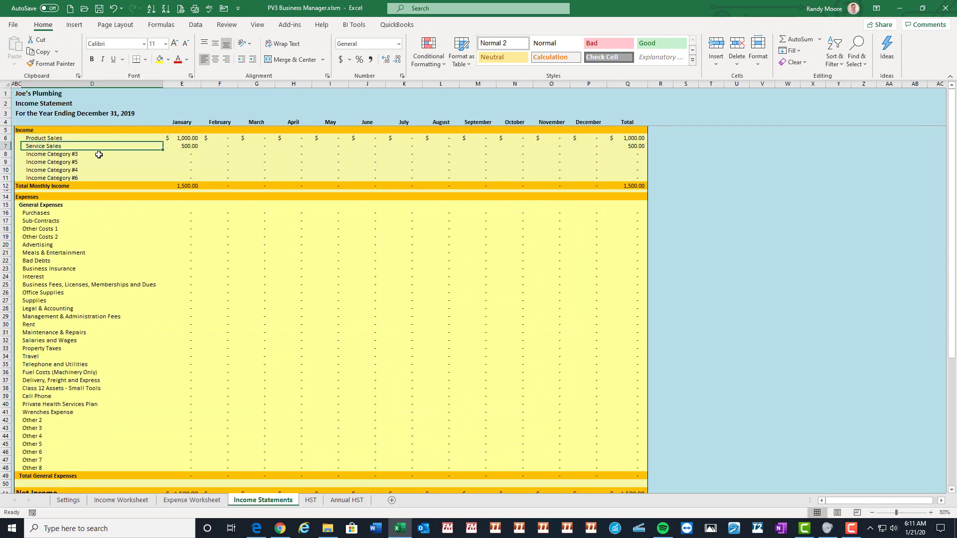
{"action": "left_click", "coordinate": [194, 138]}
{"action": "left_click", "coordinate": [193, 146]}
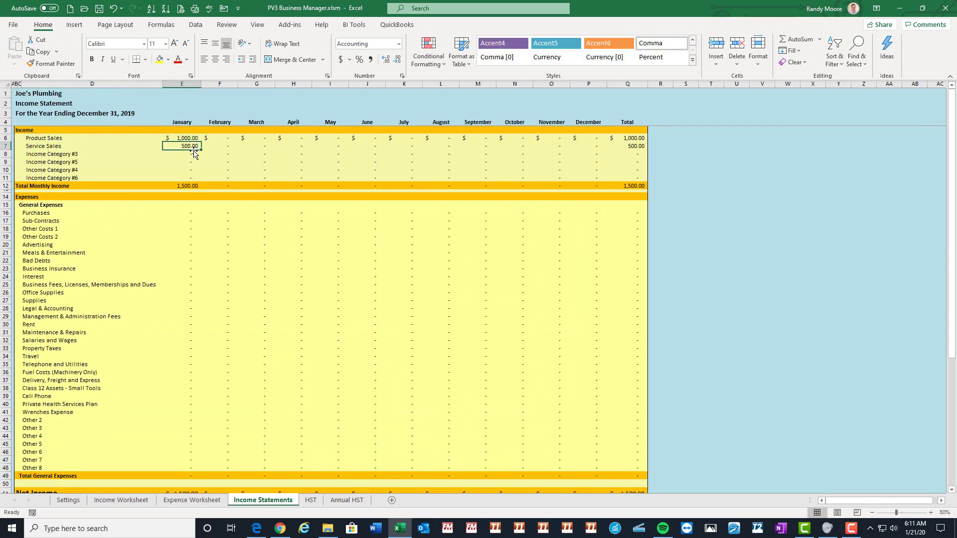
{"action": "left_click", "coordinate": [121, 501]}
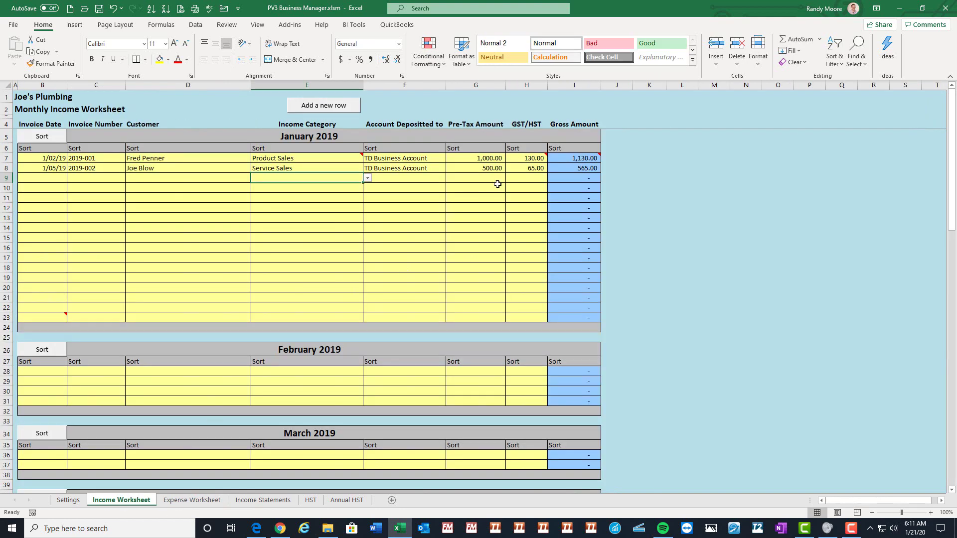
{"action": "left_click", "coordinate": [308, 170]}
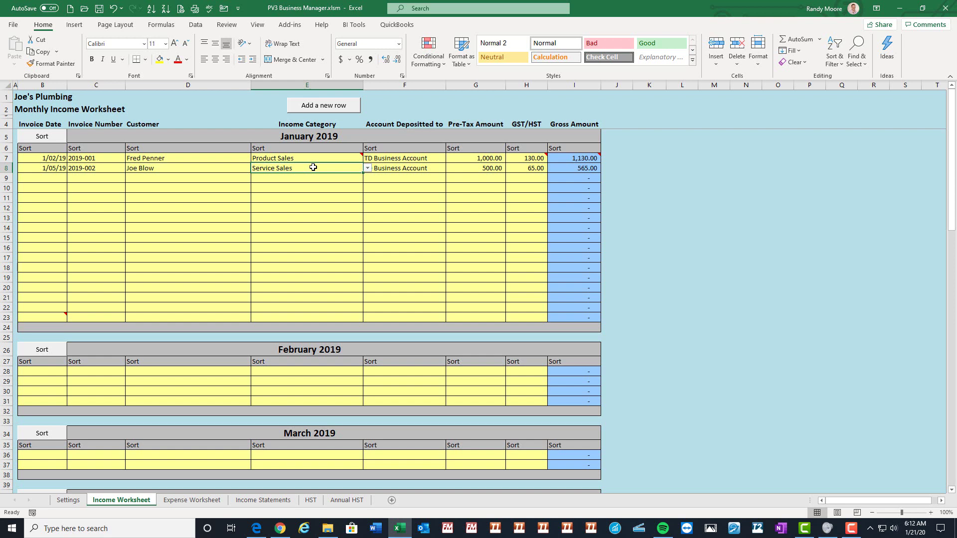
{"action": "left_click_drag", "start_coordinate": [316, 164], "coordinate": [317, 168]}
{"action": "mouse_move", "coordinate": [323, 156]}
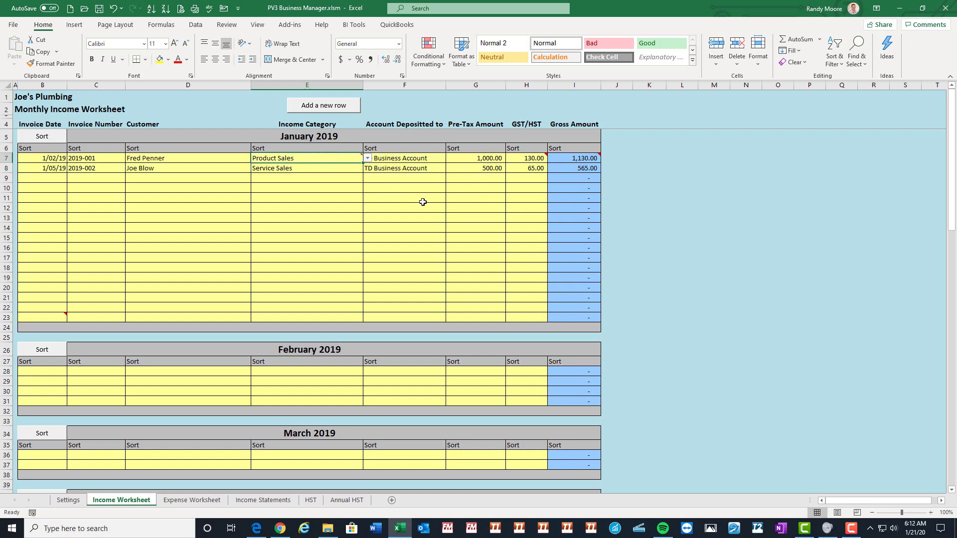
{"action": "left_click", "coordinate": [337, 199]}
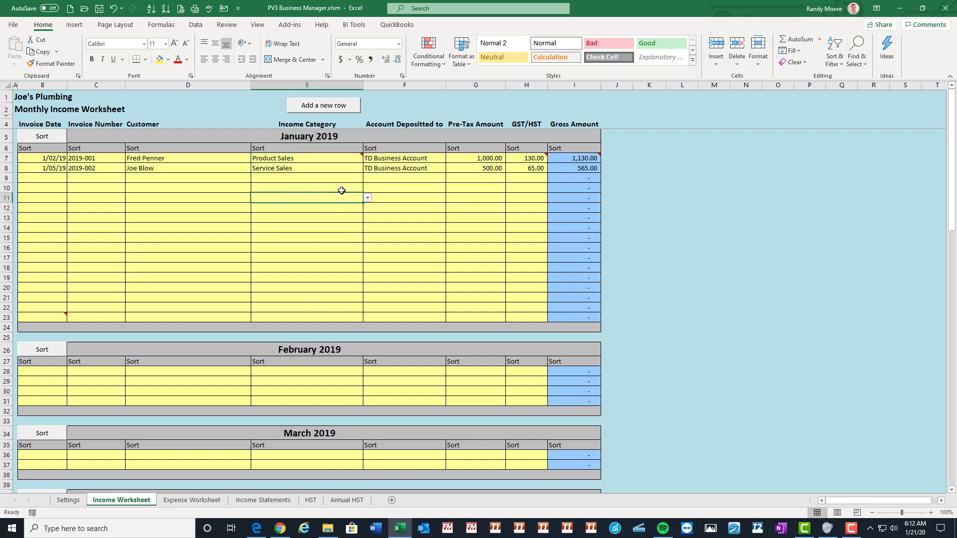
{"action": "left_click", "coordinate": [249, 383]}
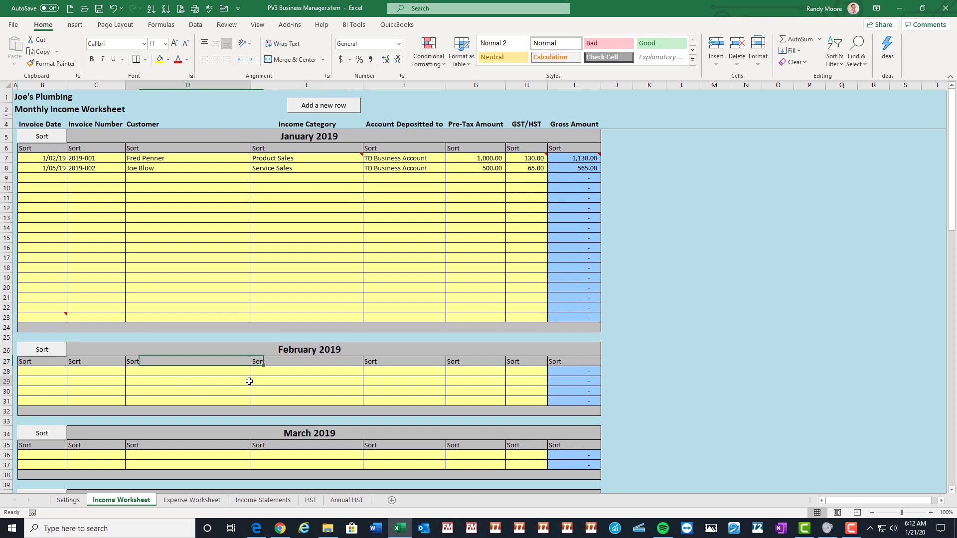
Add four new rows to the March 2019 section and one new row to the February 2019 section
{"action": "scroll", "coordinate": [248, 383], "scroll_direction": "down", "scroll_amount": 2}
{"action": "scroll", "coordinate": [265, 386], "scroll_direction": "down", "scroll_amount": 1}
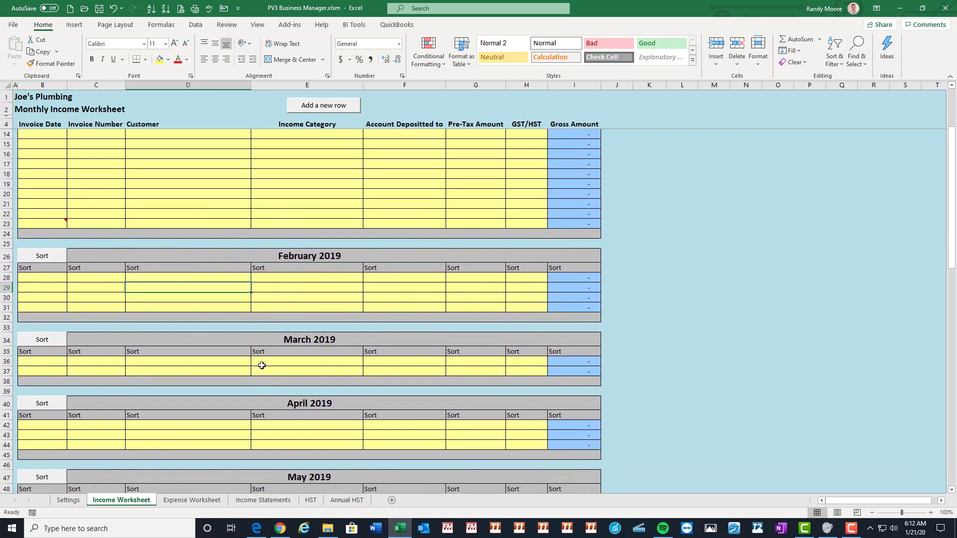
{"action": "left_click", "coordinate": [265, 358]}
{"action": "scroll", "coordinate": [294, 329], "scroll_direction": "up", "scroll_amount": 3}
{"action": "scroll", "coordinate": [295, 328], "scroll_direction": "down", "scroll_amount": 2}
{"action": "scroll", "coordinate": [295, 329], "scroll_direction": "down", "scroll_amount": 1}
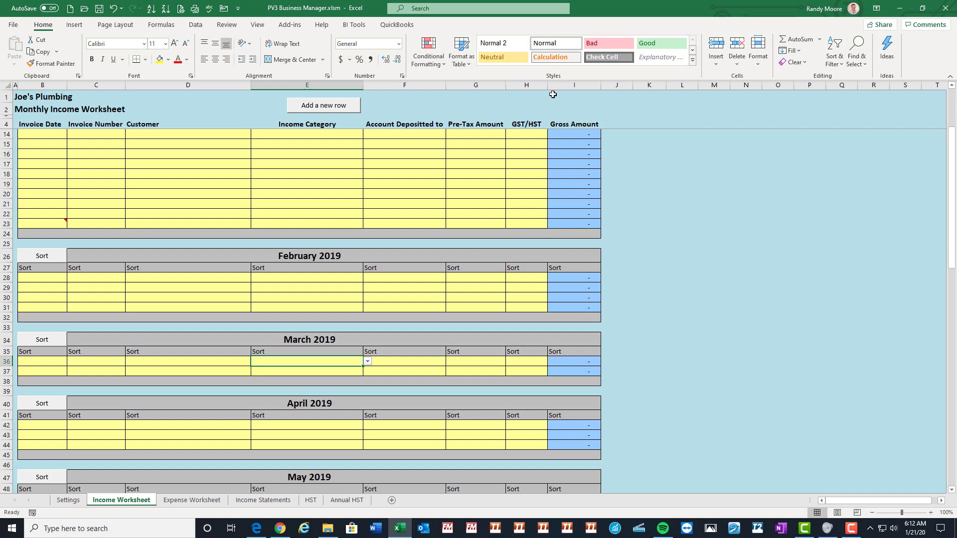
{"action": "left_click", "coordinate": [226, 361]}
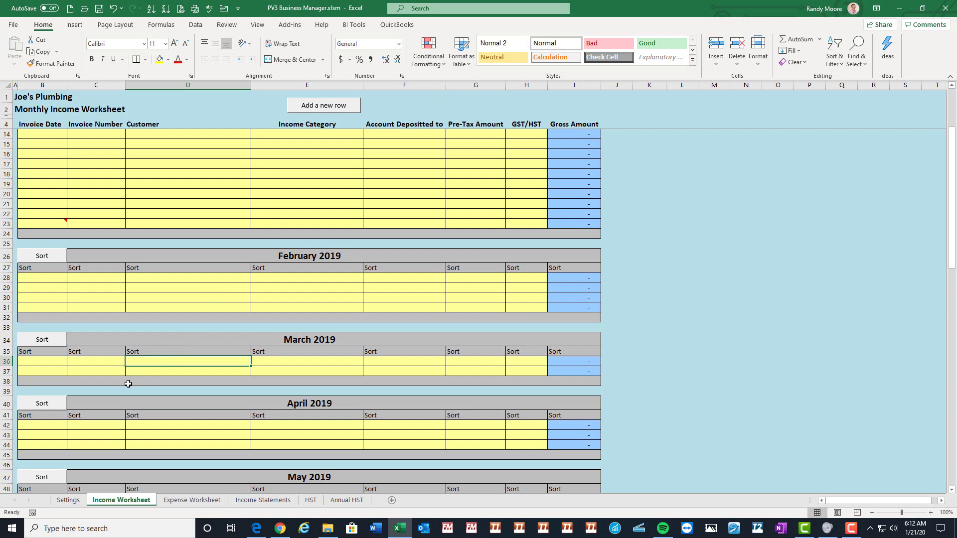
{"action": "left_click", "coordinate": [323, 110]}
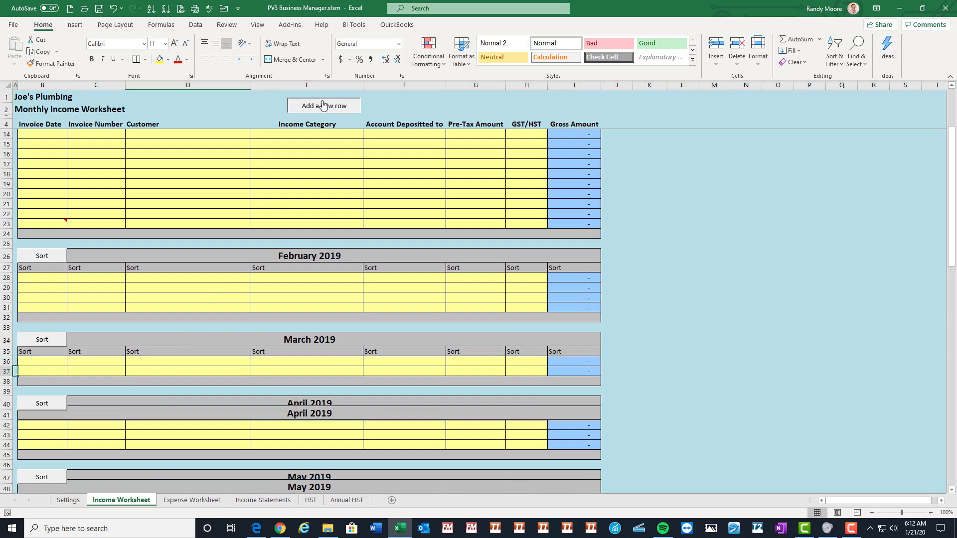
{"action": "left_click", "coordinate": [323, 109]}
{"action": "left_click", "coordinate": [323, 109]}
{"action": "left_click", "coordinate": [323, 109]}
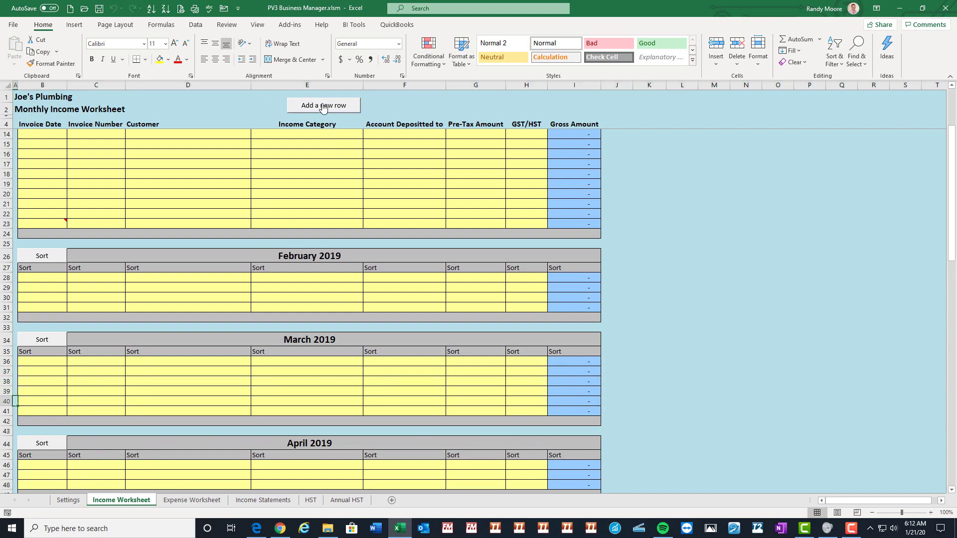
{"action": "left_click", "coordinate": [157, 288]}
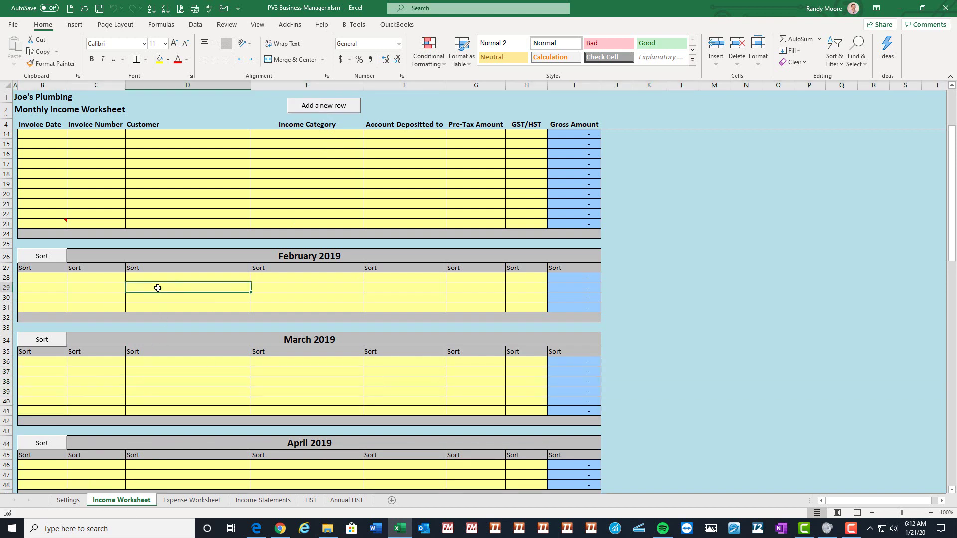
{"action": "left_click", "coordinate": [324, 110]}
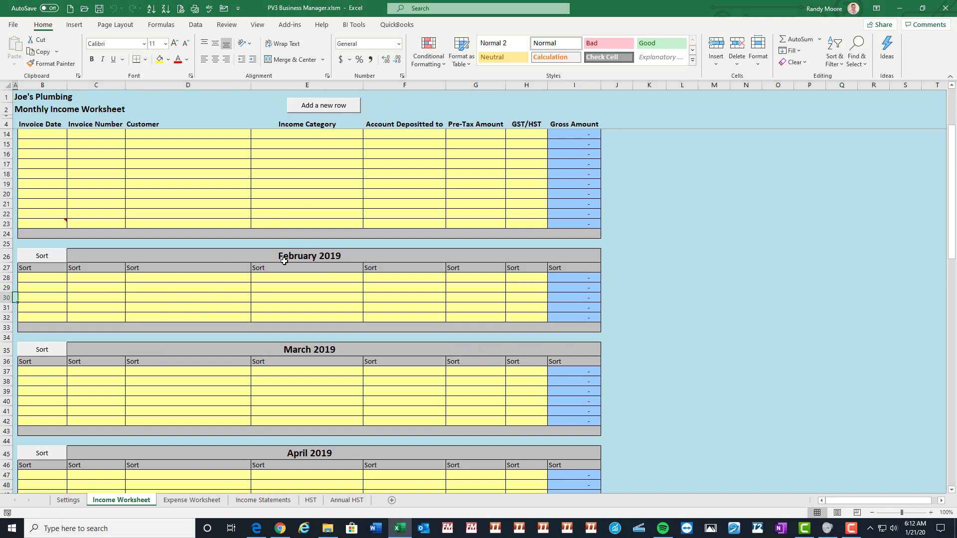
Add two new rows in the blank gap above the February 2019 heading, outside the entry rows
{"action": "left_click", "coordinate": [111, 267]}
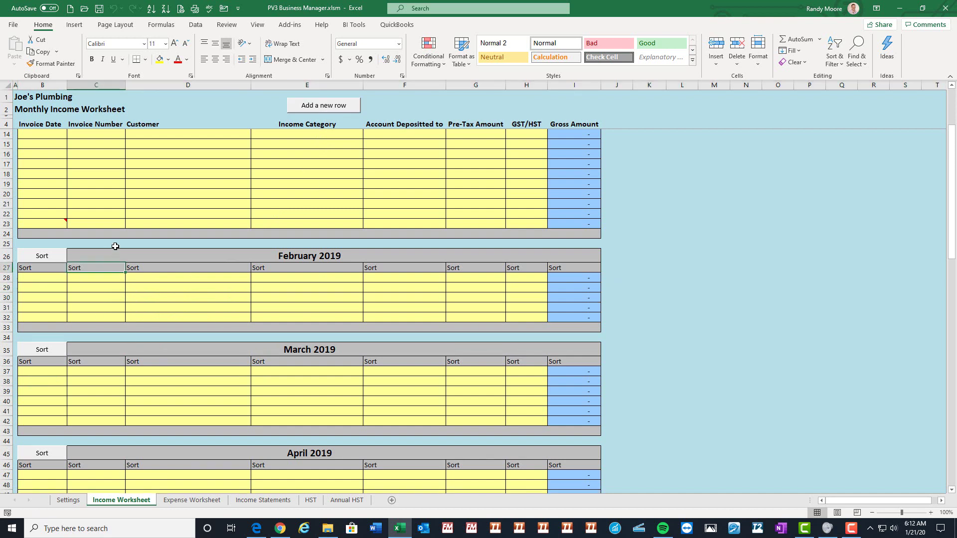
{"action": "left_click", "coordinate": [115, 246]}
{"action": "left_click", "coordinate": [315, 106]}
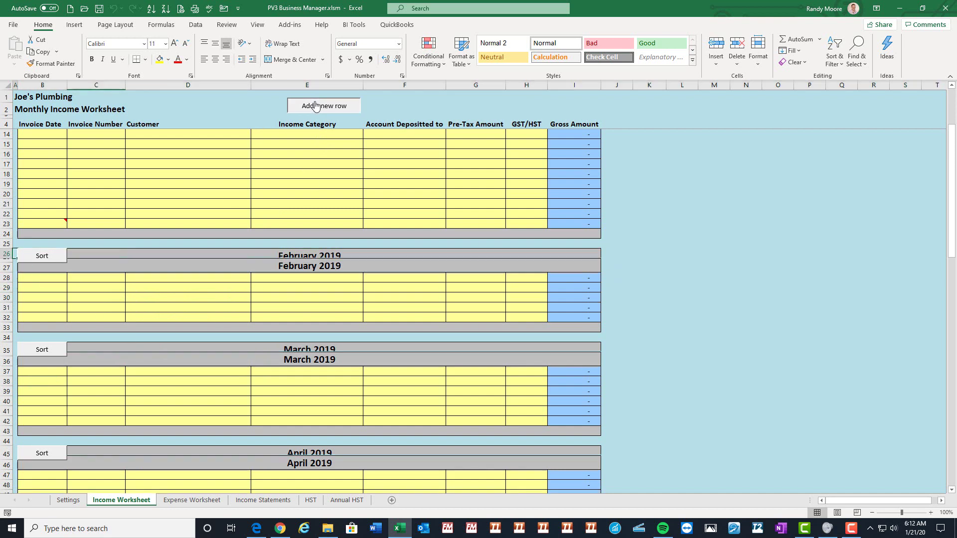
{"action": "left_click", "coordinate": [316, 105]}
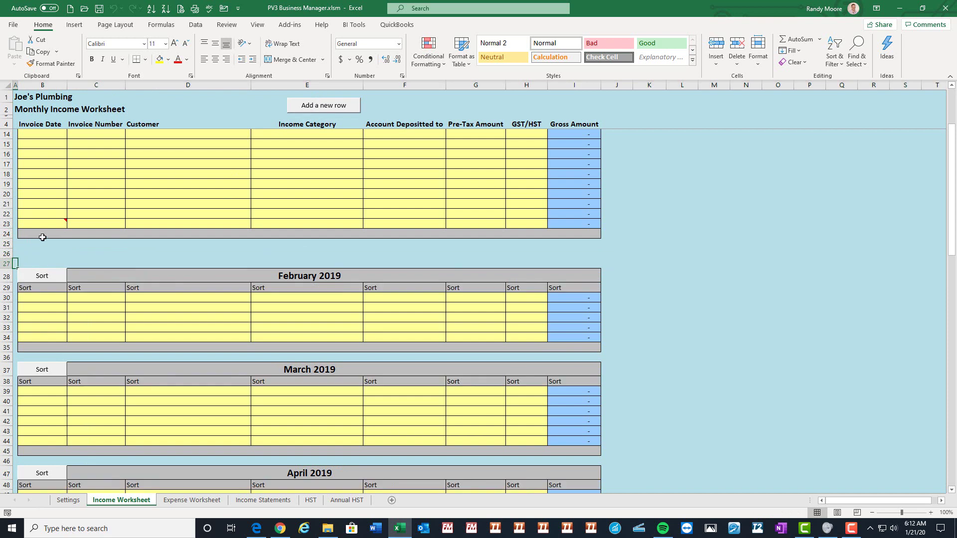
Delete the two surplus blank rows directly above the February 2019 heading on the Income Worksheet
{"action": "left_click_drag", "start_coordinate": [4, 253], "coordinate": [4, 264]}
{"action": "right_click", "coordinate": [6, 263]}
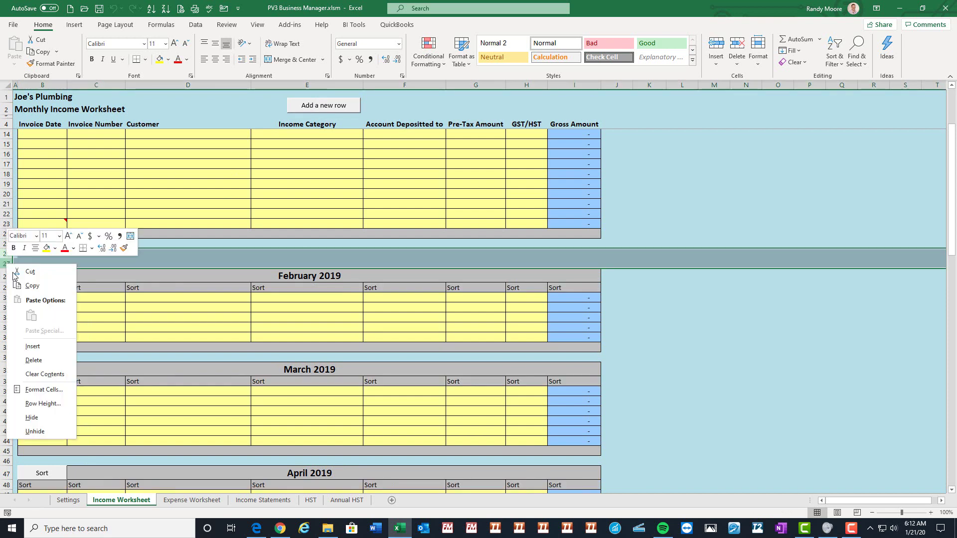
{"action": "left_click", "coordinate": [25, 360]}
{"action": "left_click", "coordinate": [190, 288]}
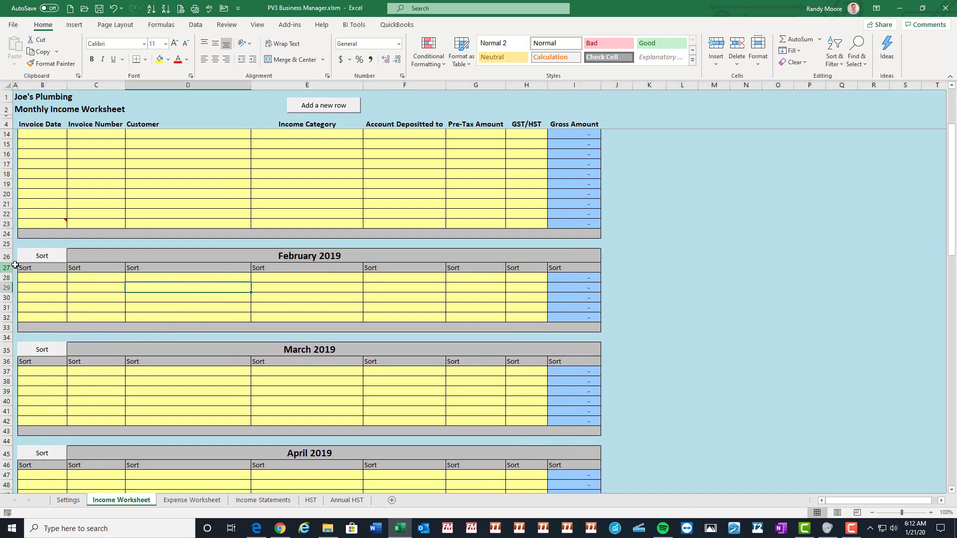
Add a new row at the February 2019 Sort label row and delete the duplicate label row this produces
{"action": "left_click", "coordinate": [7, 271]}
{"action": "left_click", "coordinate": [320, 107]}
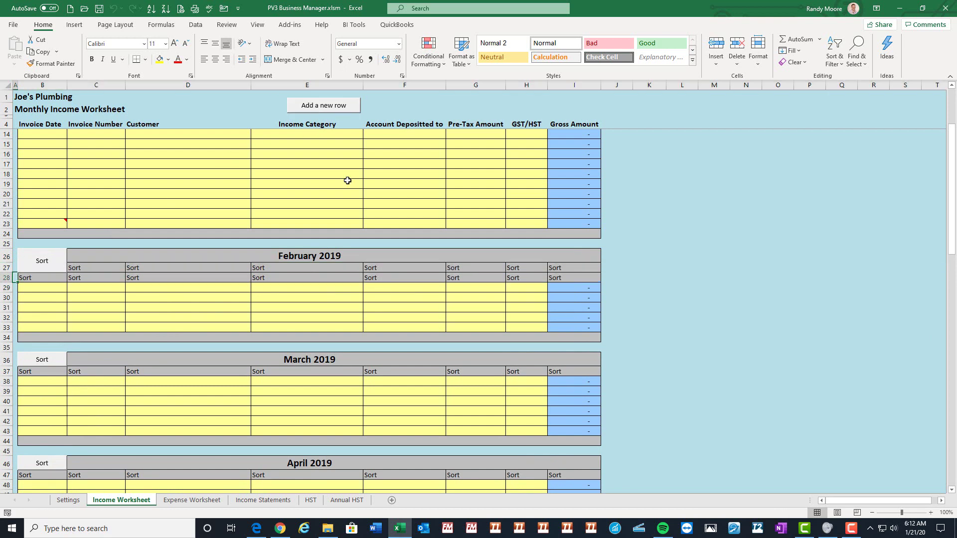
{"action": "left_click", "coordinate": [6, 277]}
{"action": "right_click", "coordinate": [6, 277]}
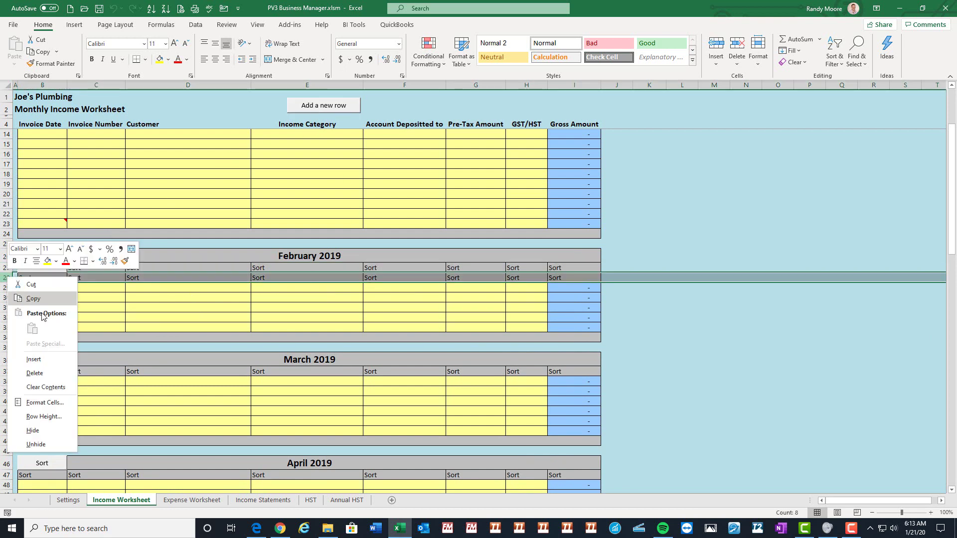
{"action": "left_click", "coordinate": [35, 373]}
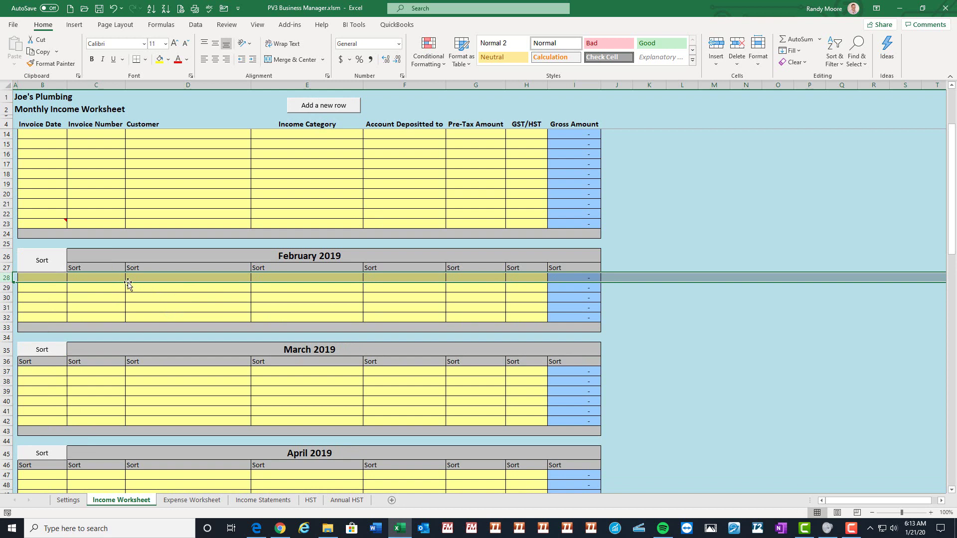
Shrink the stretched February 2019 Sort button so it fits within the heading row, and deselect it
{"action": "right_click", "coordinate": [48, 265]}
{"action": "key", "text": "Escape"}
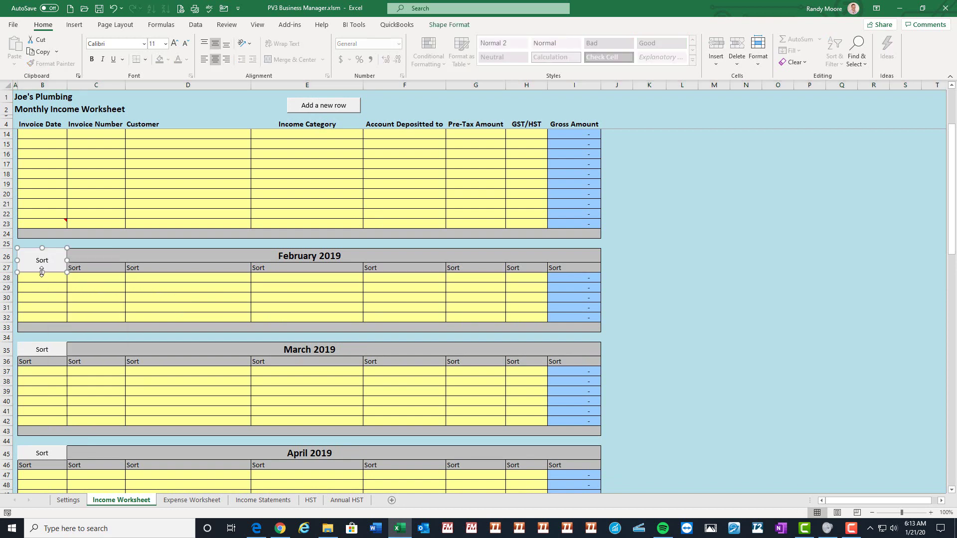
{"action": "key", "text": "Delete"}
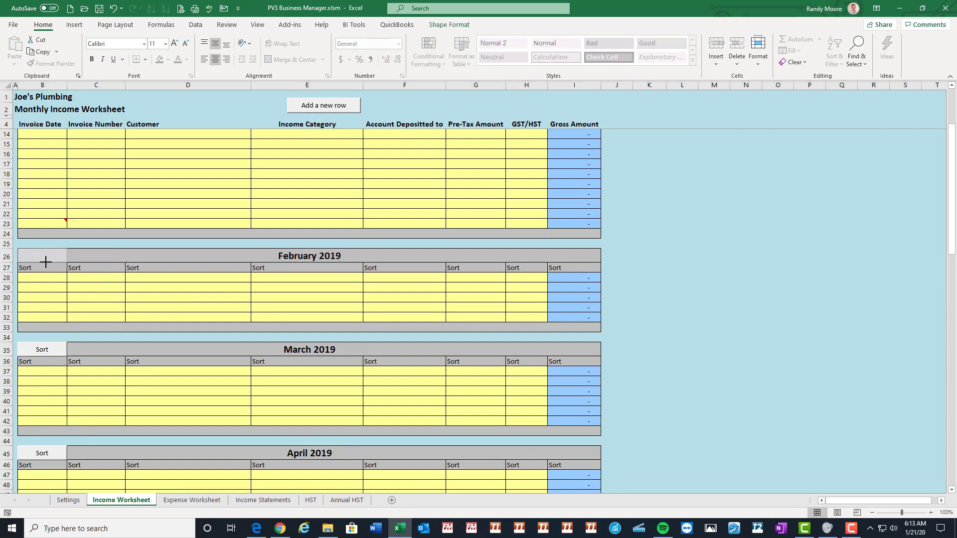
{"action": "key", "text": "ctrl+z"}
{"action": "left_click", "coordinate": [160, 205]}
Add two new rows to the January 2019 income section, starting from its last blank entry row
{"action": "scroll", "coordinate": [172, 219], "scroll_direction": "up", "scroll_amount": 3}
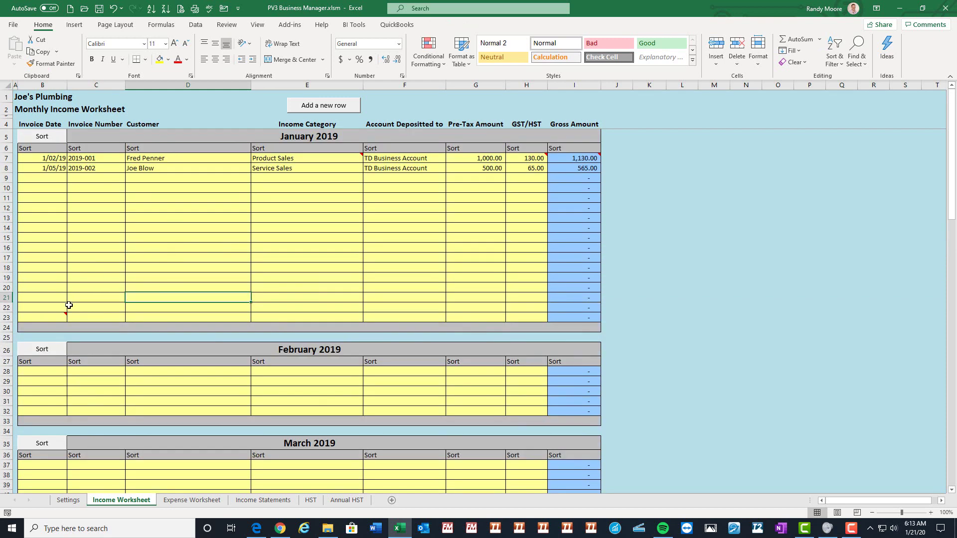
{"action": "left_click", "coordinate": [50, 320]}
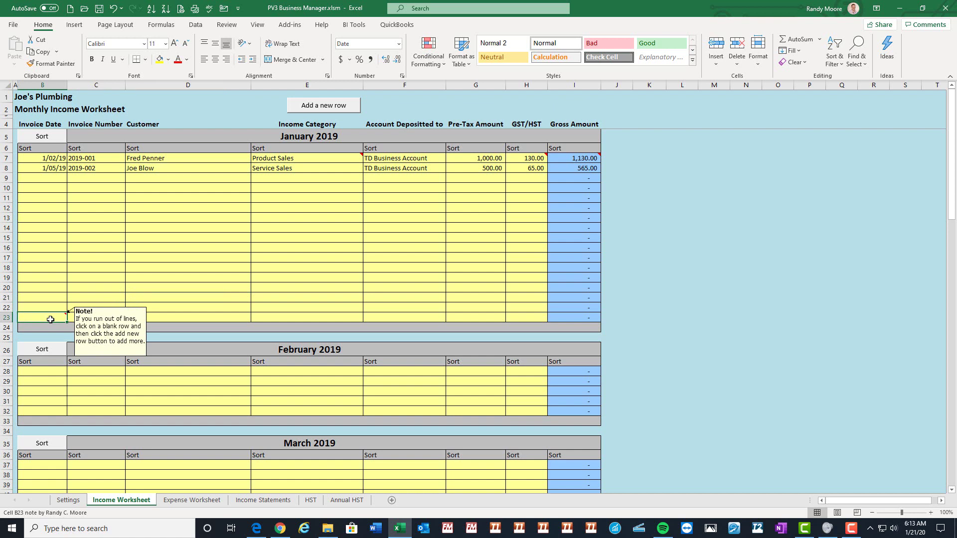
{"action": "left_click", "coordinate": [340, 107]}
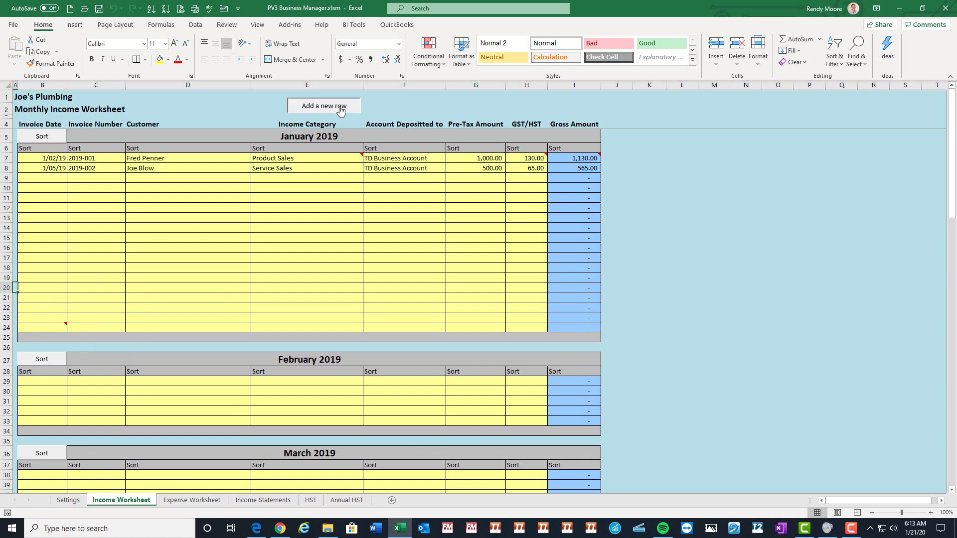
{"action": "left_click", "coordinate": [341, 107]}
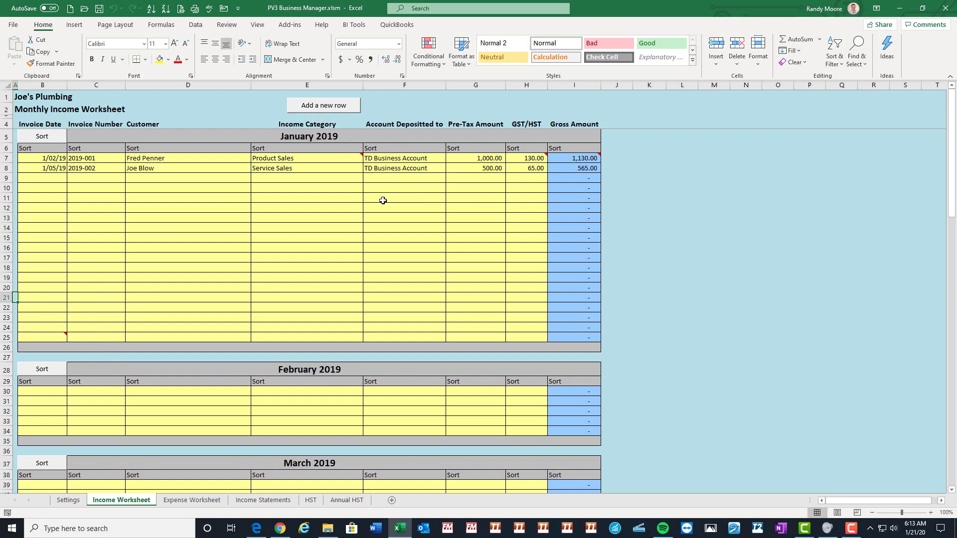
On the Expense Worksheet, enter invoice date 1-5-19 and place Staples in the first January 2019 row
{"action": "left_click", "coordinate": [190, 501]}
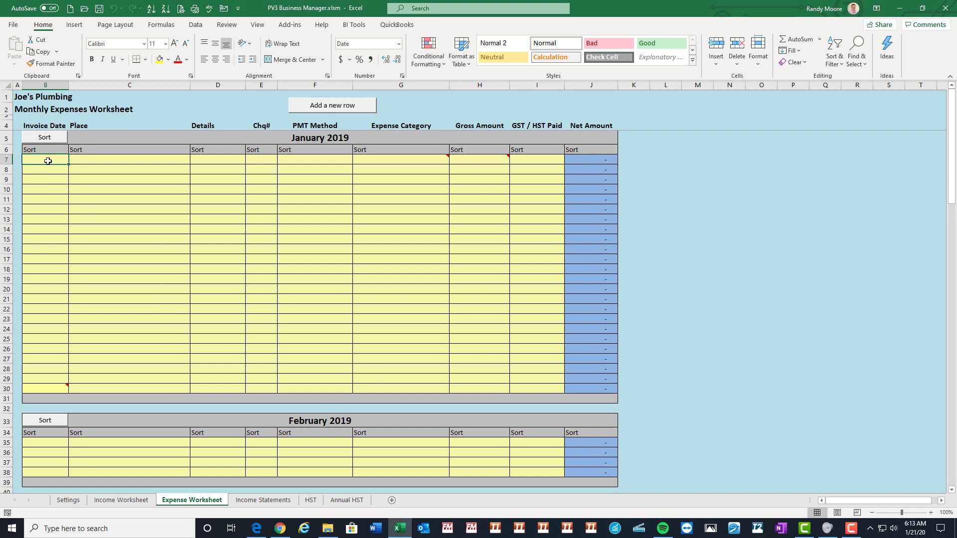
{"action": "type", "text": "1-5-"}
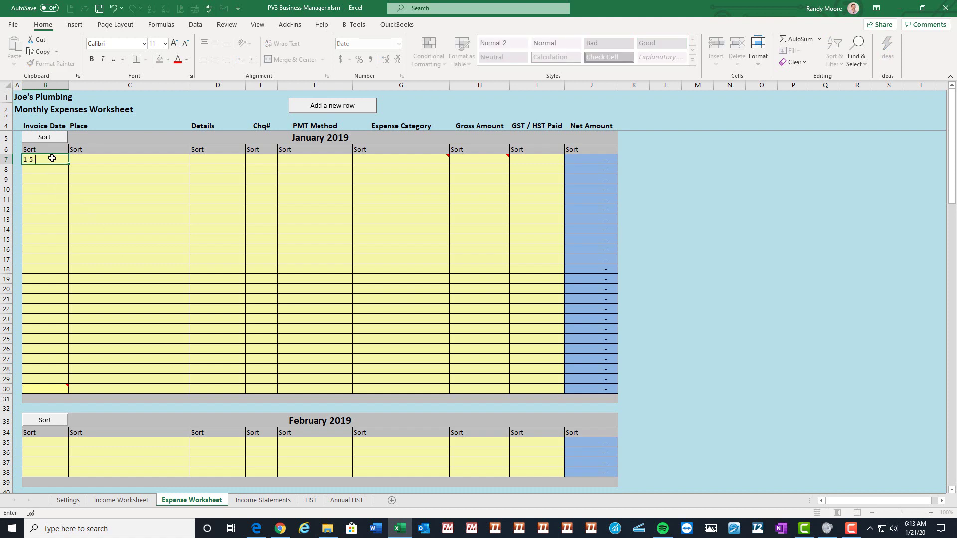
{"action": "type", "text": "19"}
{"action": "key", "text": "Tab"}
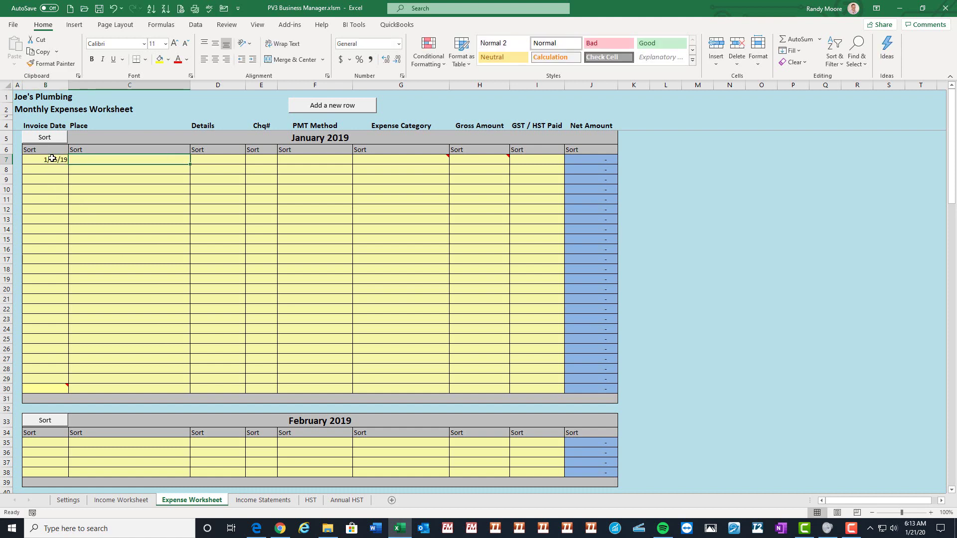
{"action": "type", "text": "Sta"}
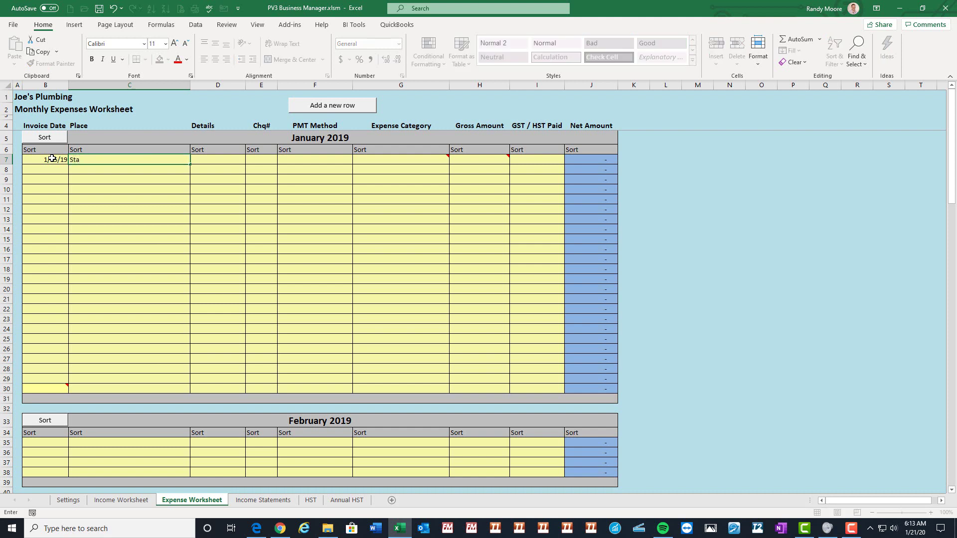
{"action": "type", "text": "ples"}
{"action": "key", "text": "Tab"}
Enter Staples & Office Supplies as the expense details and Debit under Chq#, widening the Details column to fit
{"action": "type", "text": "Sta"}
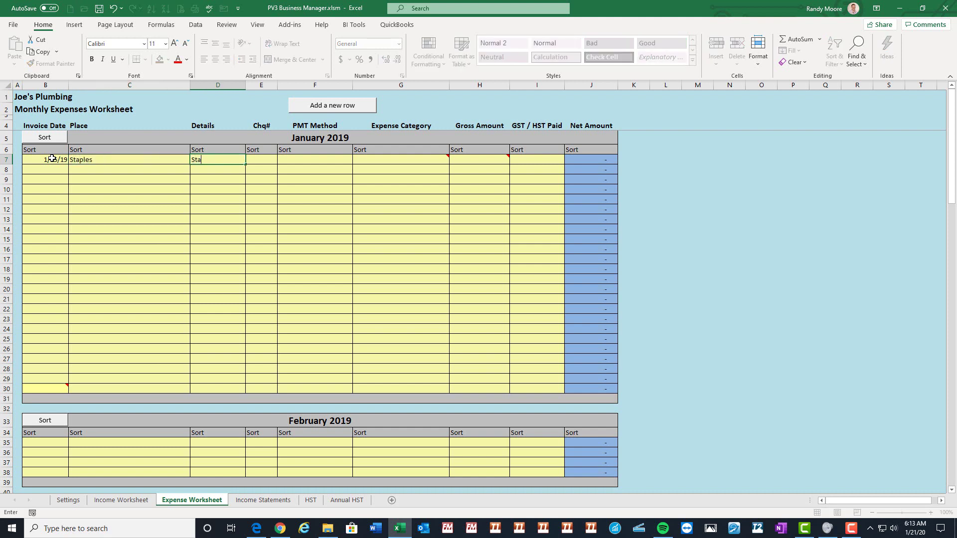
{"action": "type", "text": "Office Supplies"}
{"action": "key", "text": "Tab"}
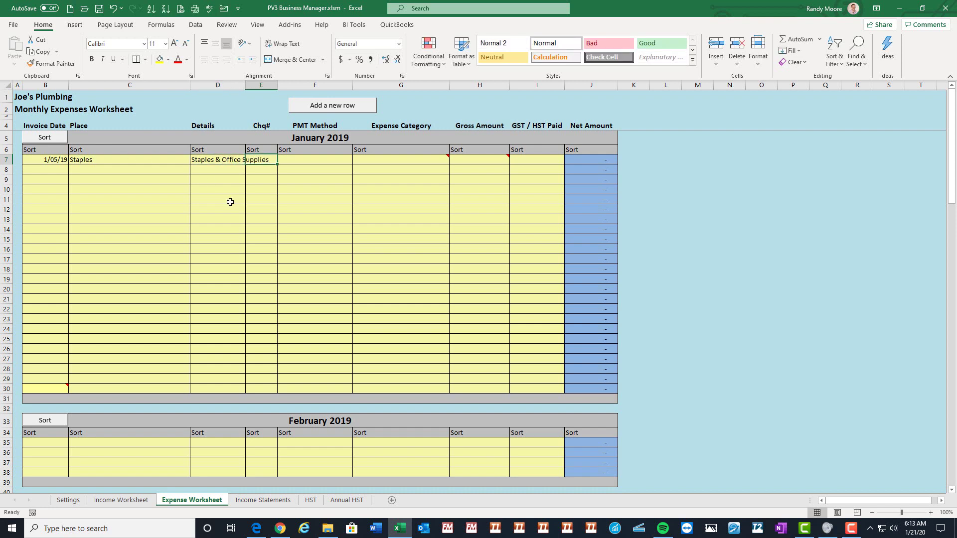
{"action": "type", "text": "Debit"}
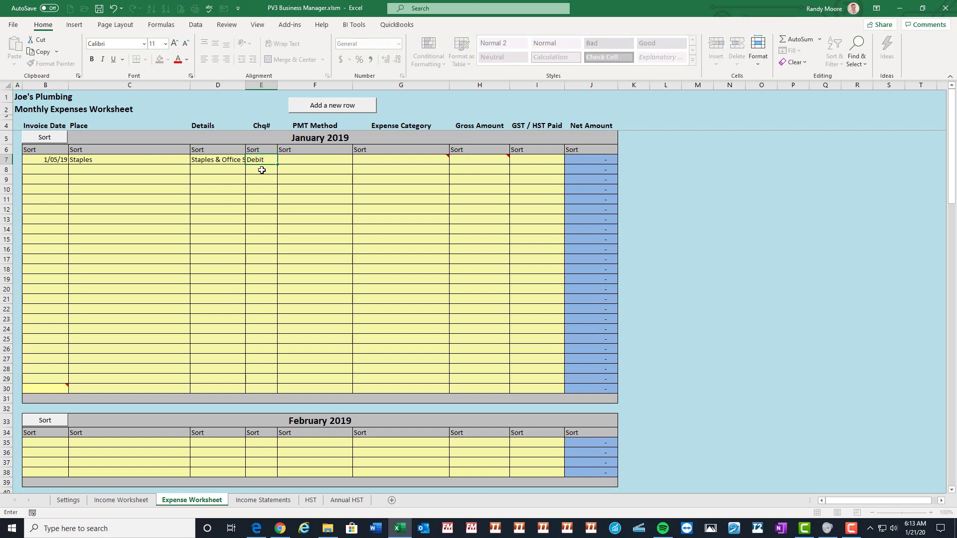
{"action": "left_click", "coordinate": [326, 178]}
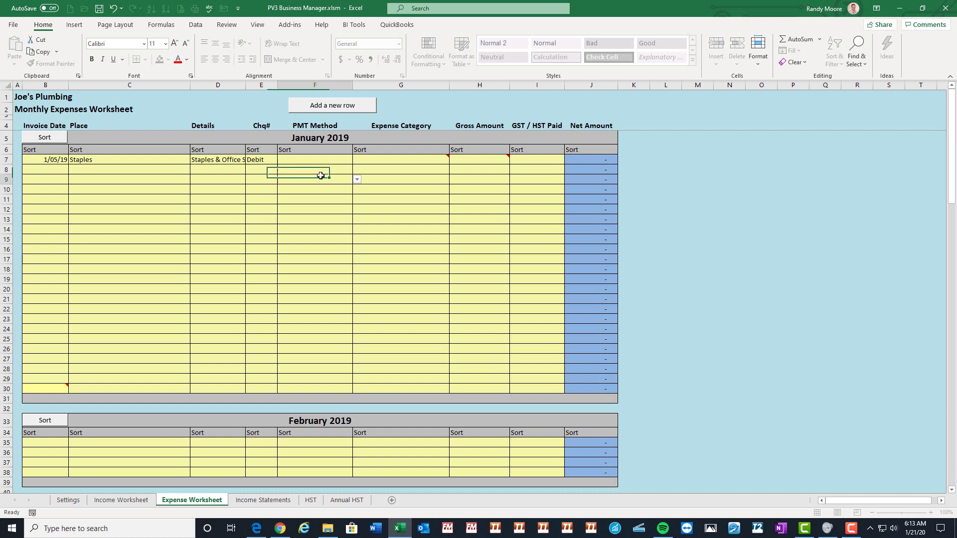
{"action": "left_click", "coordinate": [221, 159]}
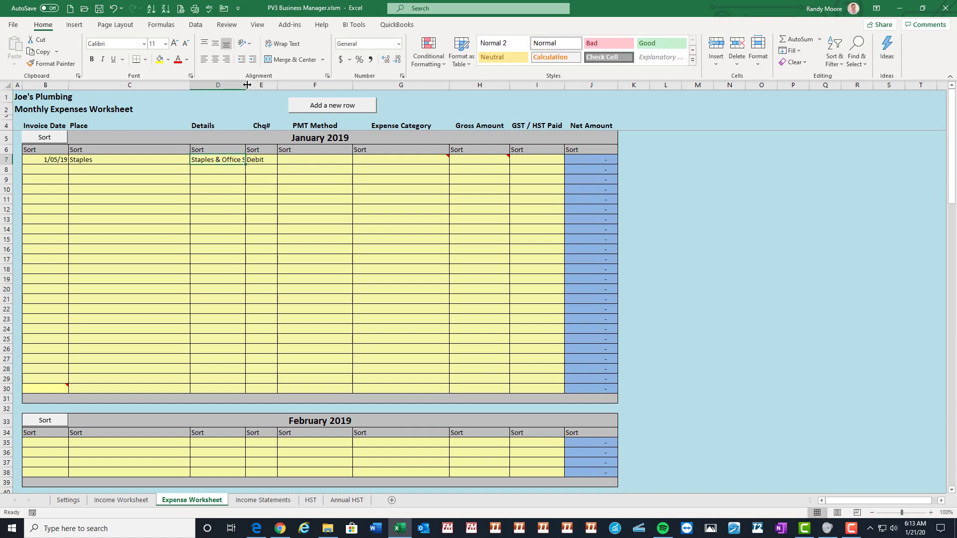
{"action": "left_click_drag", "start_coordinate": [247, 85], "coordinate": [270, 83]}
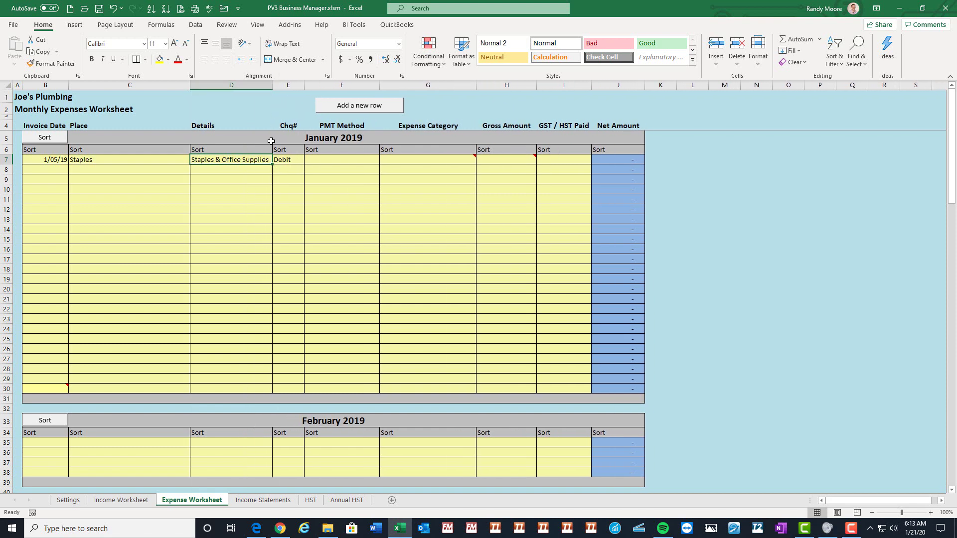
Set the Staples expense's payment method to Royal Bank Business Visa and widen the PMT Method column to fit
{"action": "left_click", "coordinate": [348, 159]}
{"action": "left_click", "coordinate": [384, 159]}
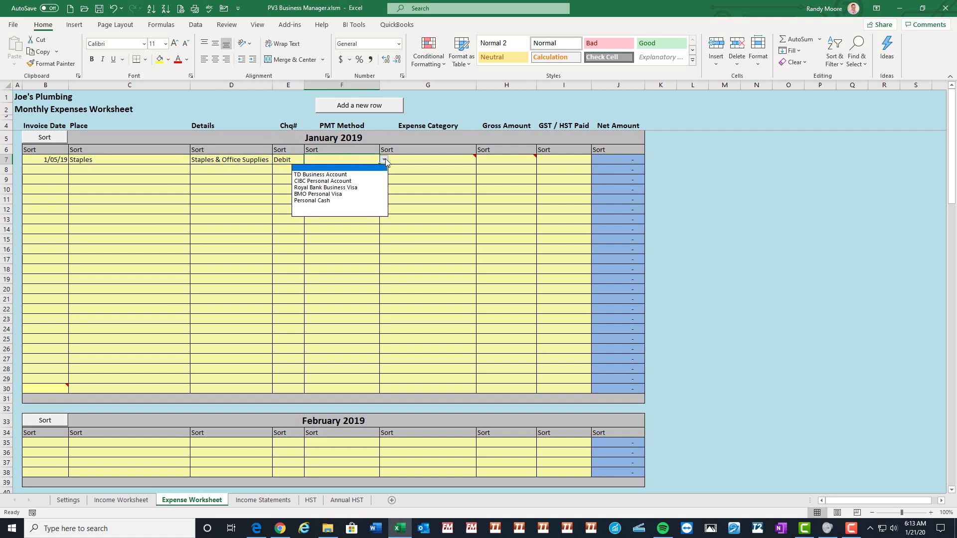
{"action": "left_click", "coordinate": [348, 189]}
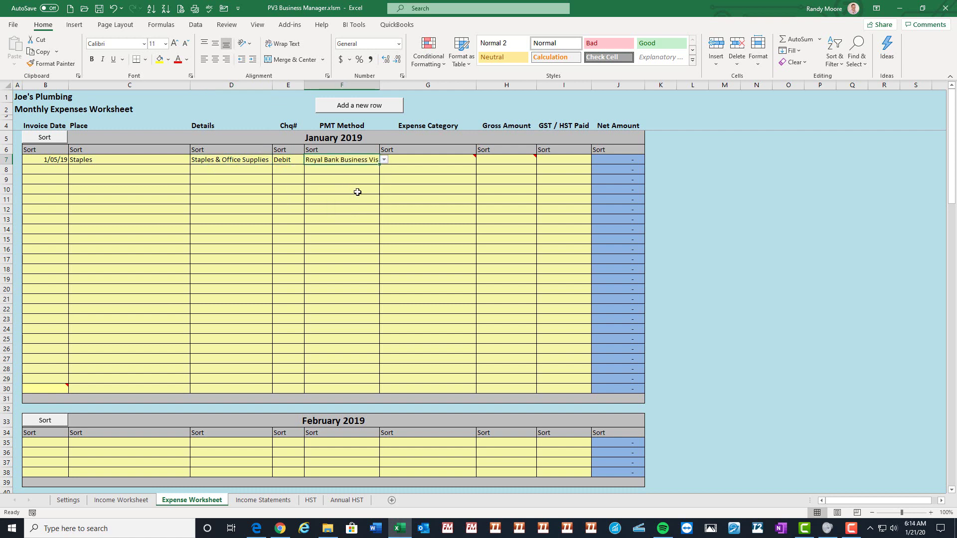
{"action": "left_click_drag", "start_coordinate": [379, 88], "coordinate": [402, 87]}
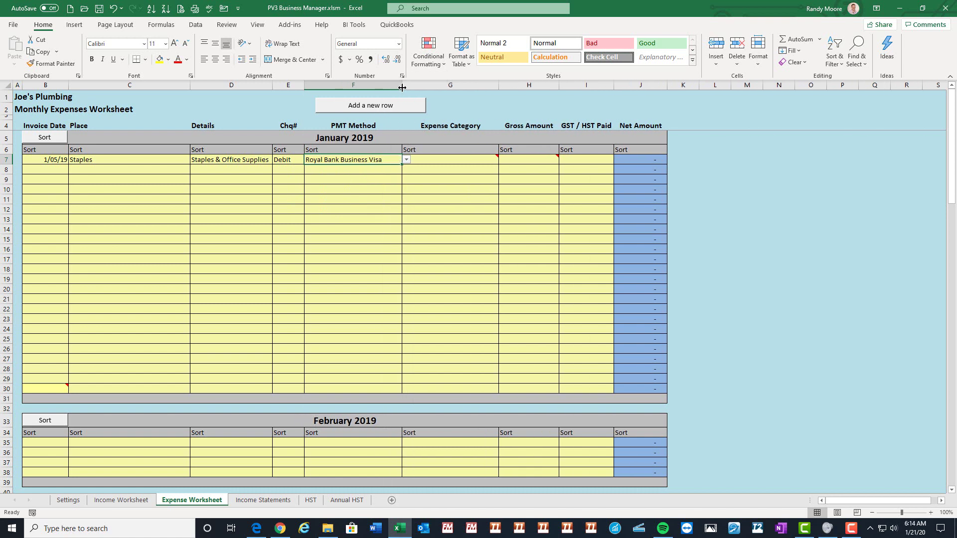
Set the Staples expense's category to Office Supplies
{"action": "left_click", "coordinate": [450, 161]}
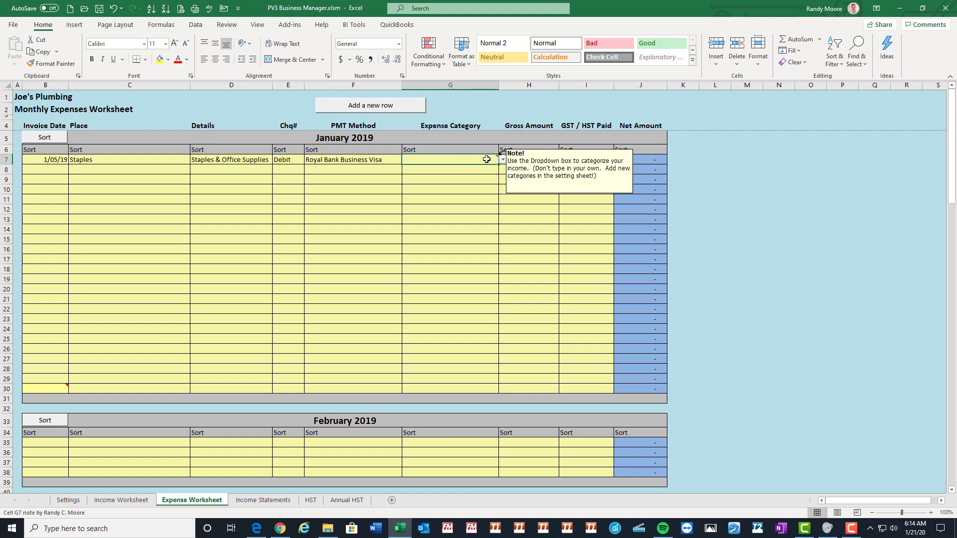
{"action": "left_click", "coordinate": [503, 160]}
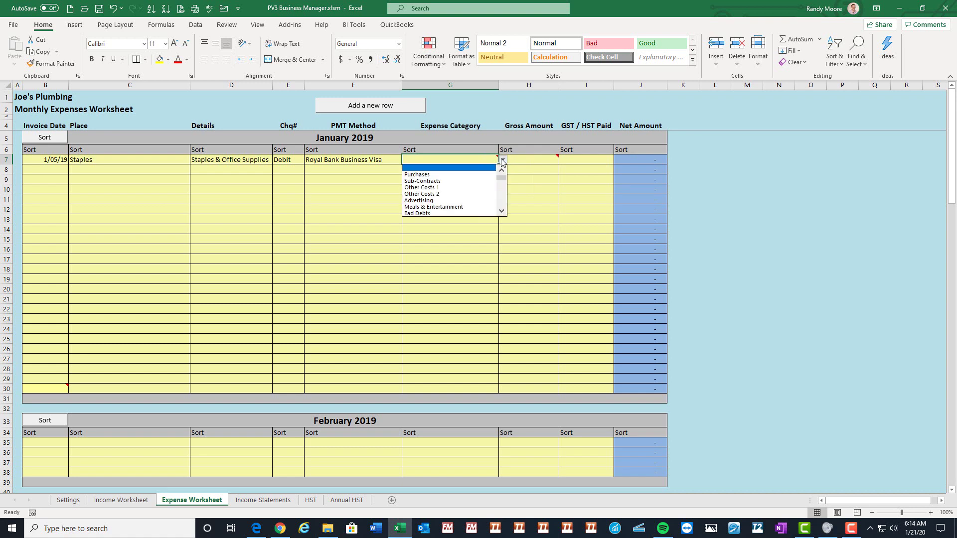
{"action": "left_click", "coordinate": [503, 202]}
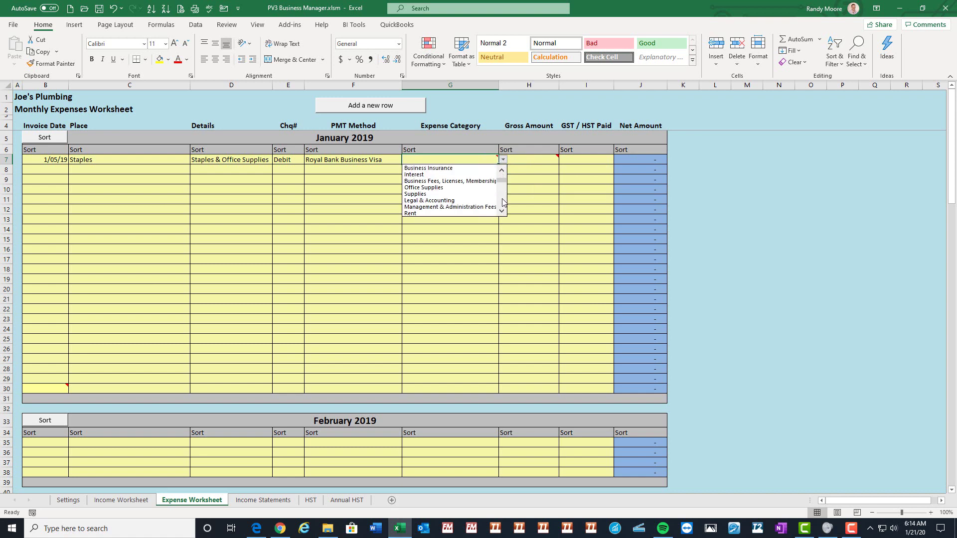
{"action": "left_click", "coordinate": [442, 188]}
Examine the customizable general expense categories on the Settings sheet and return to the Staples row's category on the Expense Worksheet
{"action": "left_click", "coordinate": [74, 501]}
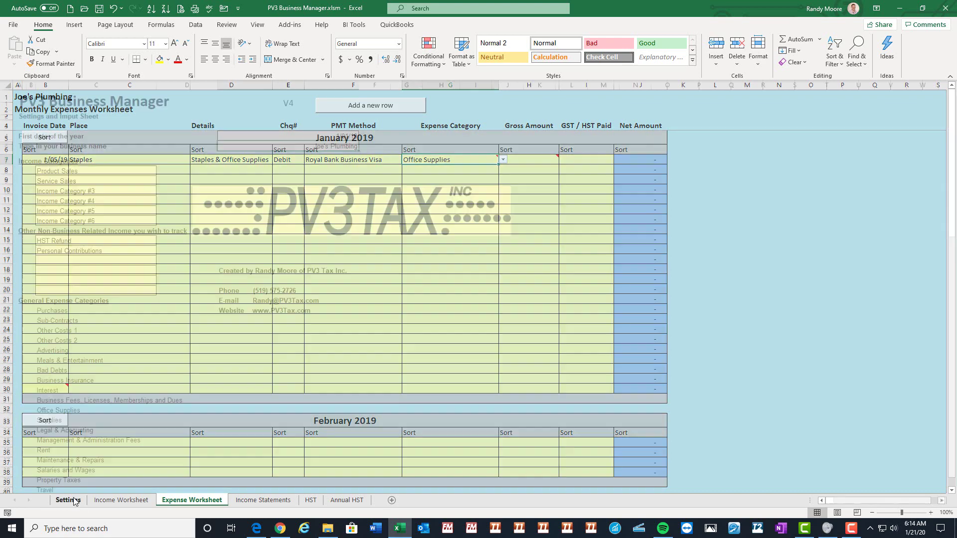
{"action": "scroll", "coordinate": [64, 384], "scroll_direction": "down", "scroll_amount": 6}
{"action": "left_click", "coordinate": [63, 385]}
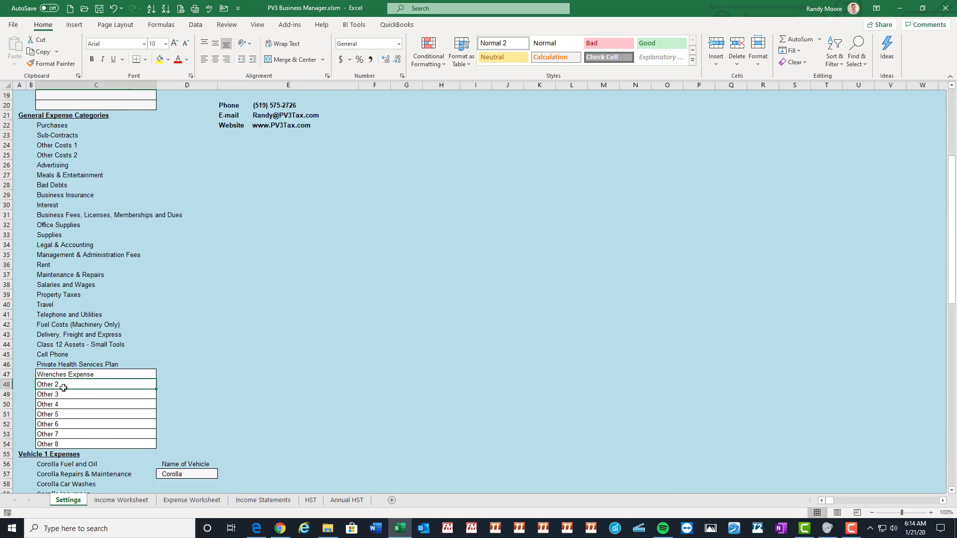
{"action": "left_click", "coordinate": [181, 500]}
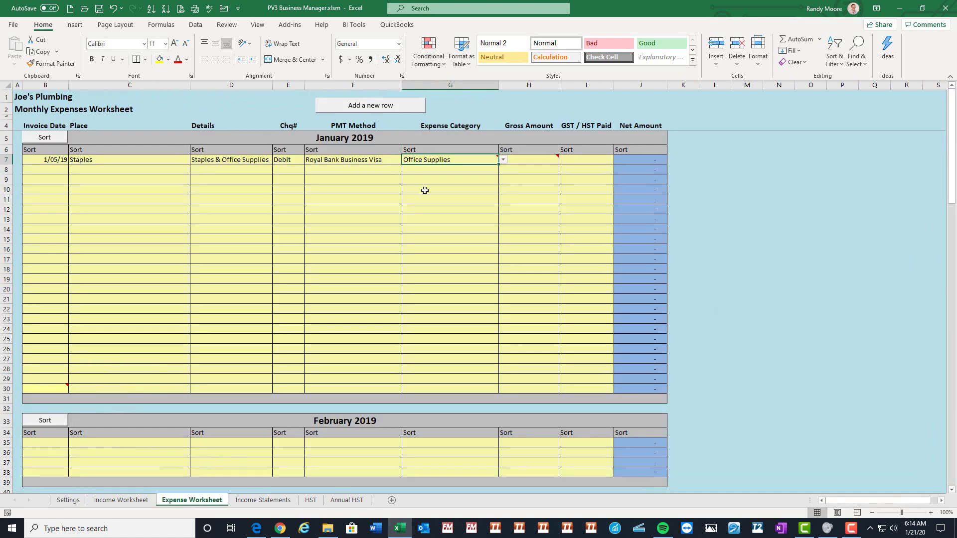
{"action": "left_click", "coordinate": [465, 167]}
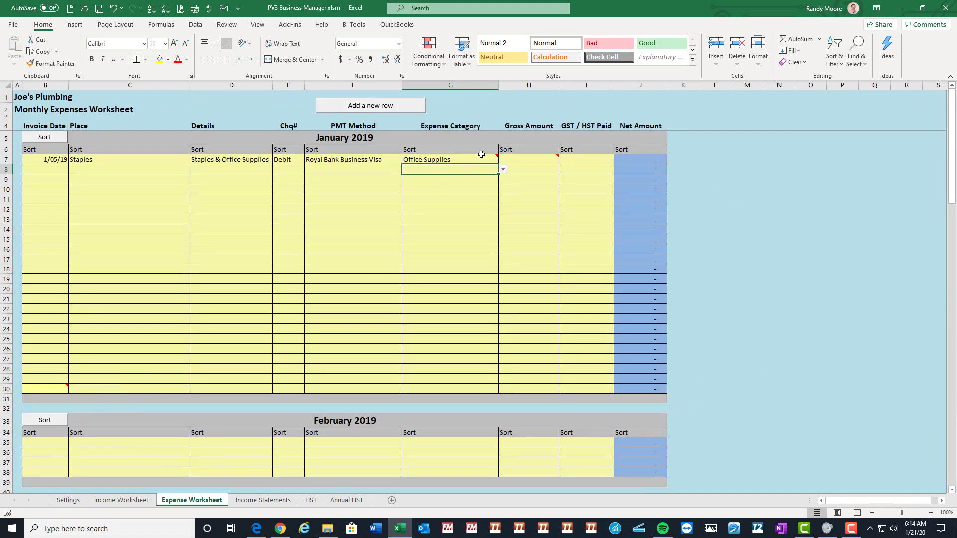
{"action": "left_click", "coordinate": [478, 159]}
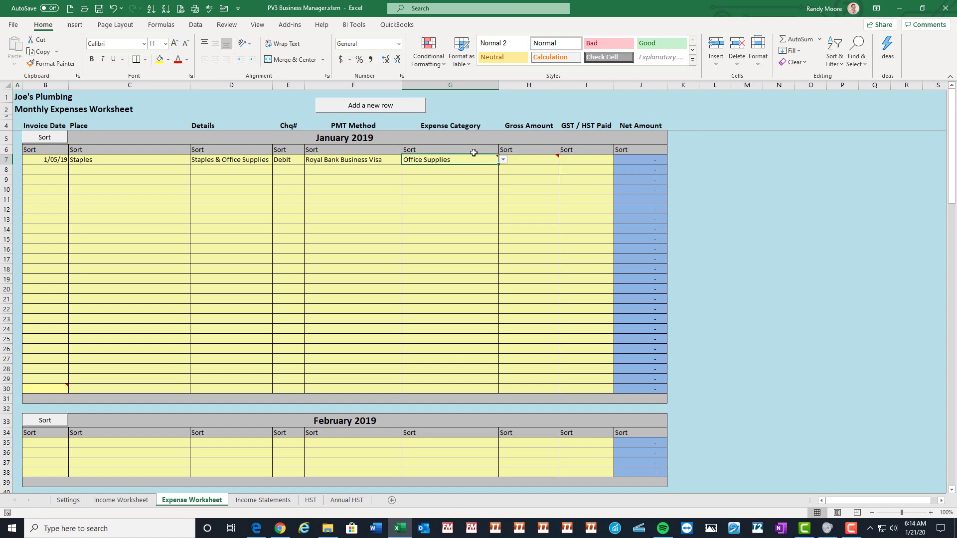
Enter 56.50 as the Staples expense's gross amount and 6.50 as its GST / HST paid
{"action": "mouse_move", "coordinate": [543, 160]}
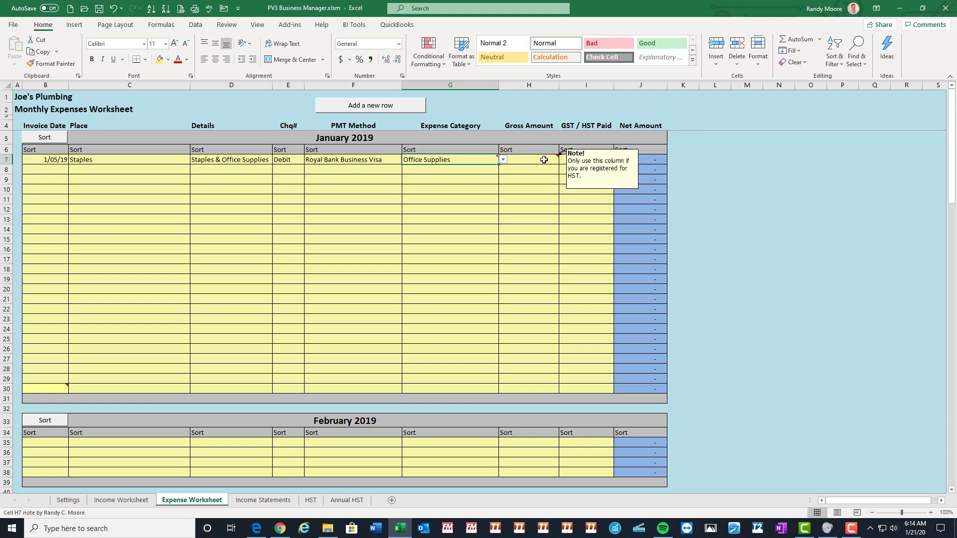
{"action": "left_click", "coordinate": [544, 160]}
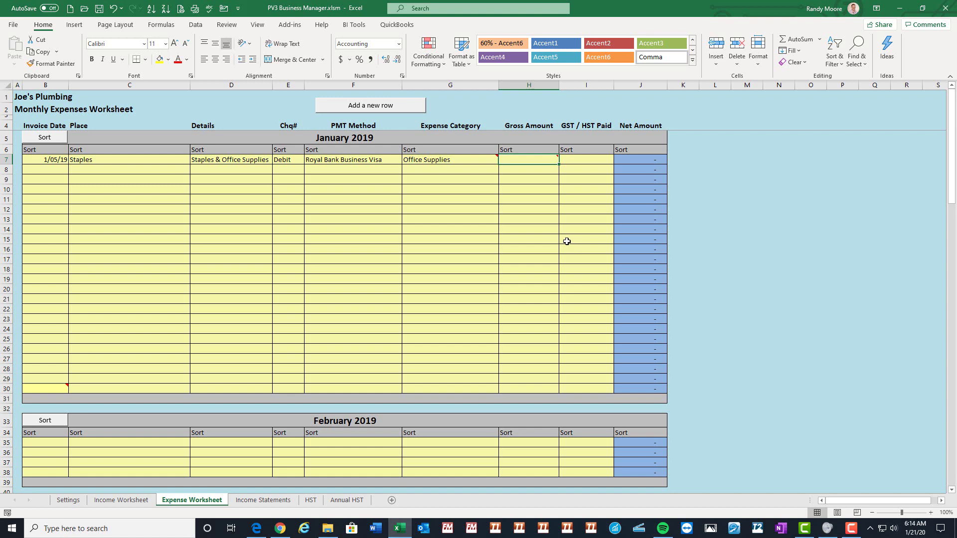
{"action": "type", "text": "56"}
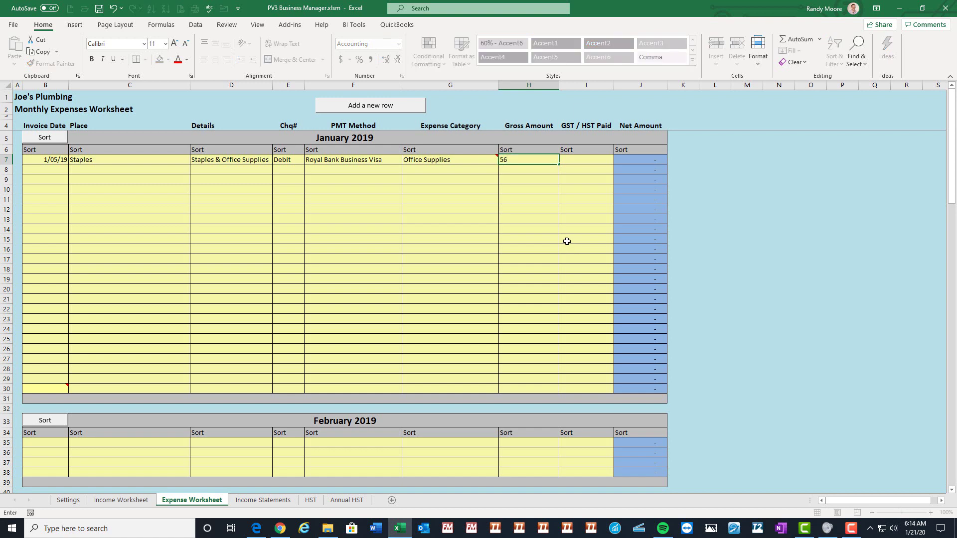
{"action": "type", "text": ".50"}
{"action": "key", "text": "Tab"}
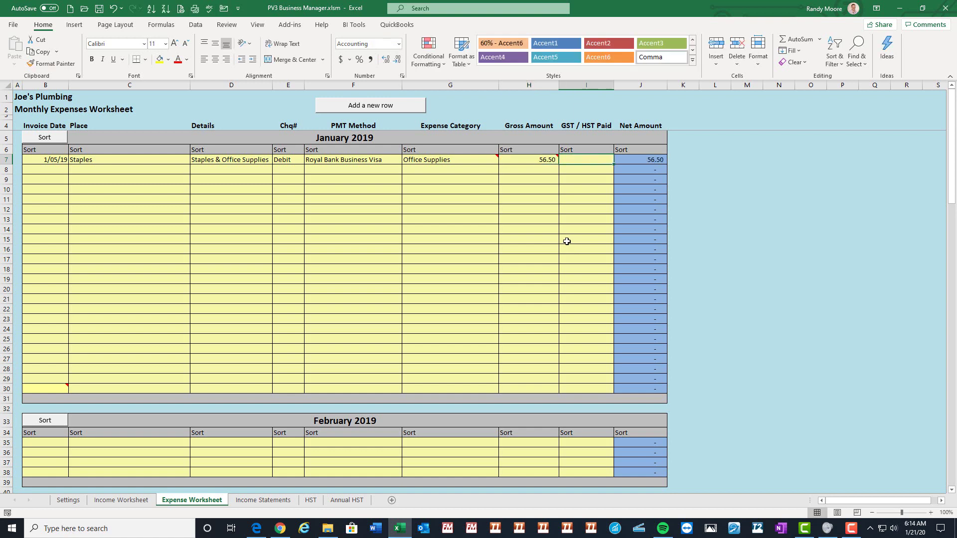
{"action": "type", "text": "6.50"}
{"action": "key", "text": "Return"}
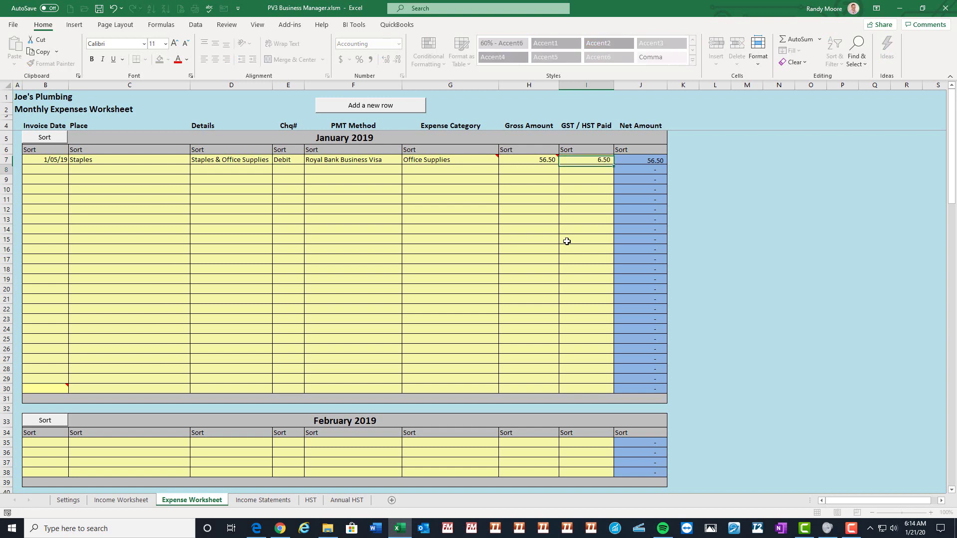
{"action": "left_click_drag", "start_coordinate": [546, 161], "coordinate": [637, 161]}
{"action": "left_click", "coordinate": [541, 168]}
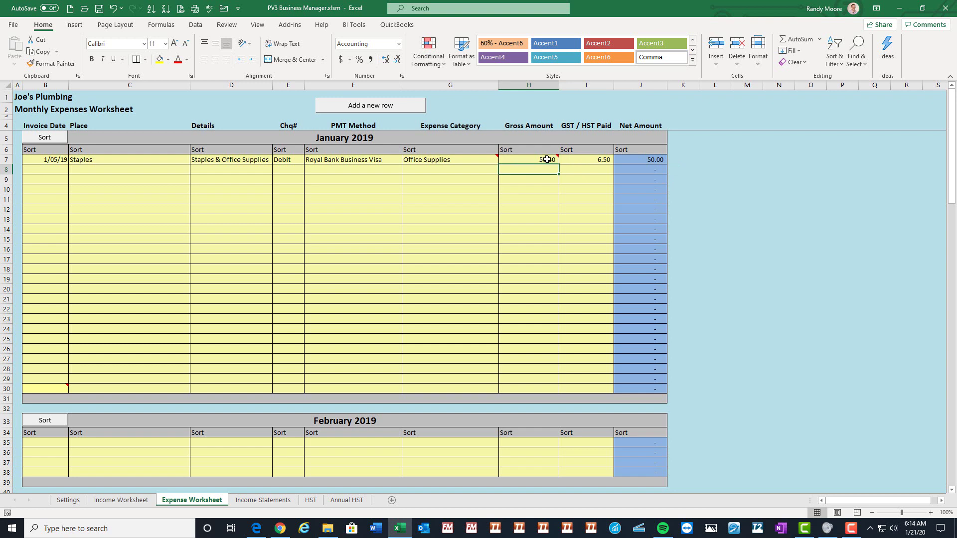
Compare the pre-tax and tax columns on the Income Worksheet with the gross amount and tax columns on the Expense Worksheet
{"action": "left_click", "coordinate": [121, 501]}
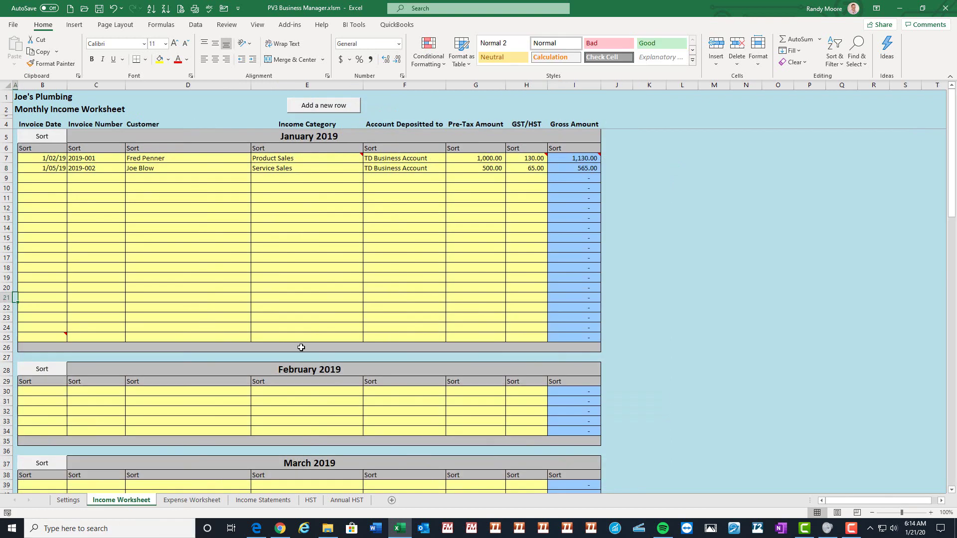
{"action": "left_click", "coordinate": [471, 158]}
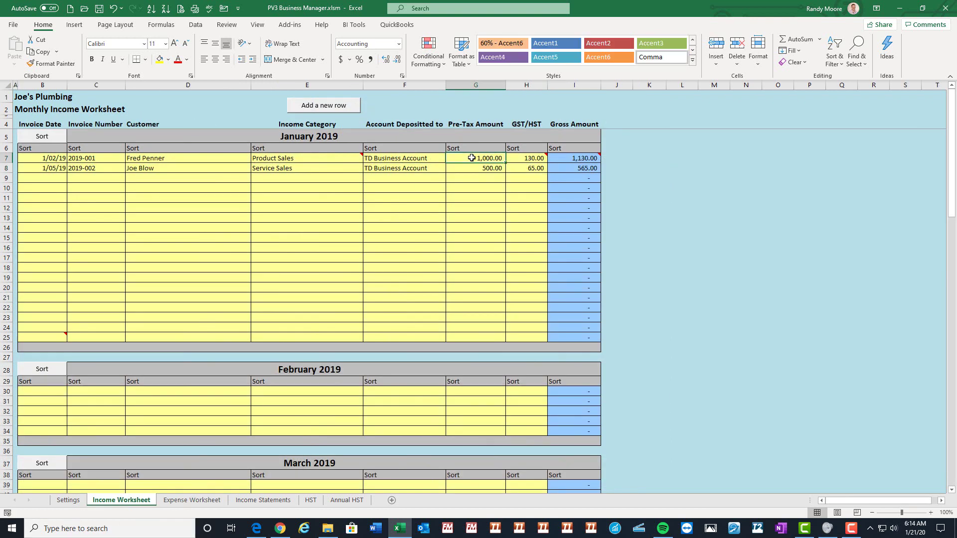
{"action": "left_click", "coordinate": [528, 158]}
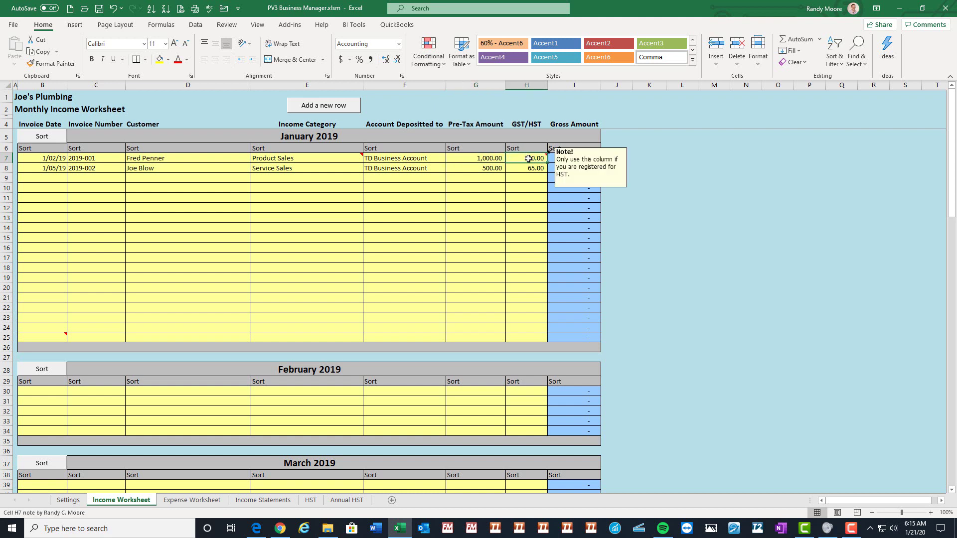
{"action": "left_click", "coordinate": [191, 500]}
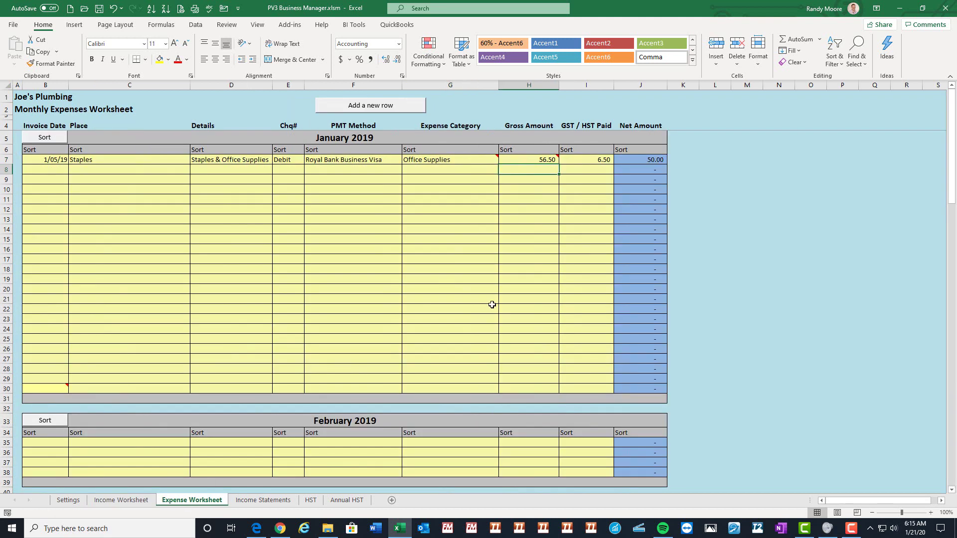
{"action": "left_click", "coordinate": [529, 158]}
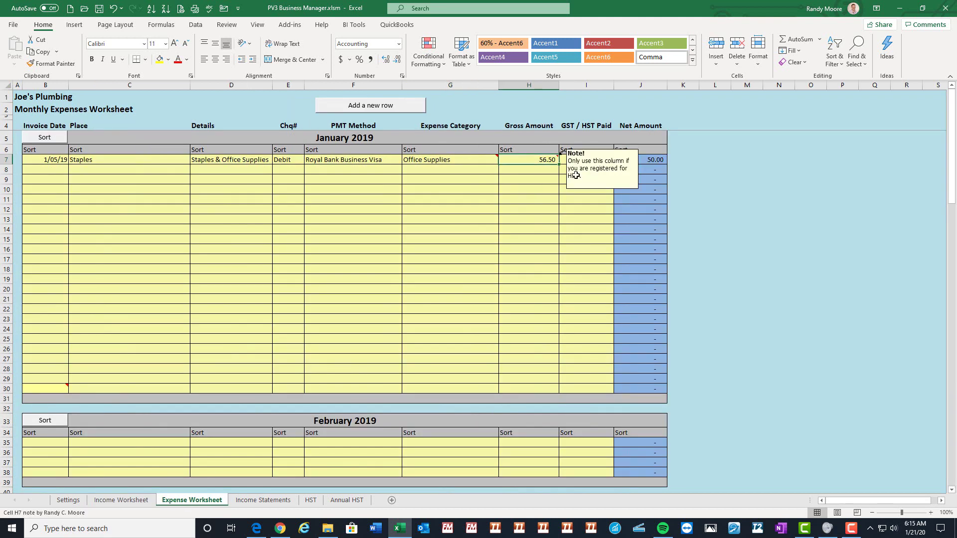
{"action": "left_click", "coordinate": [573, 159]}
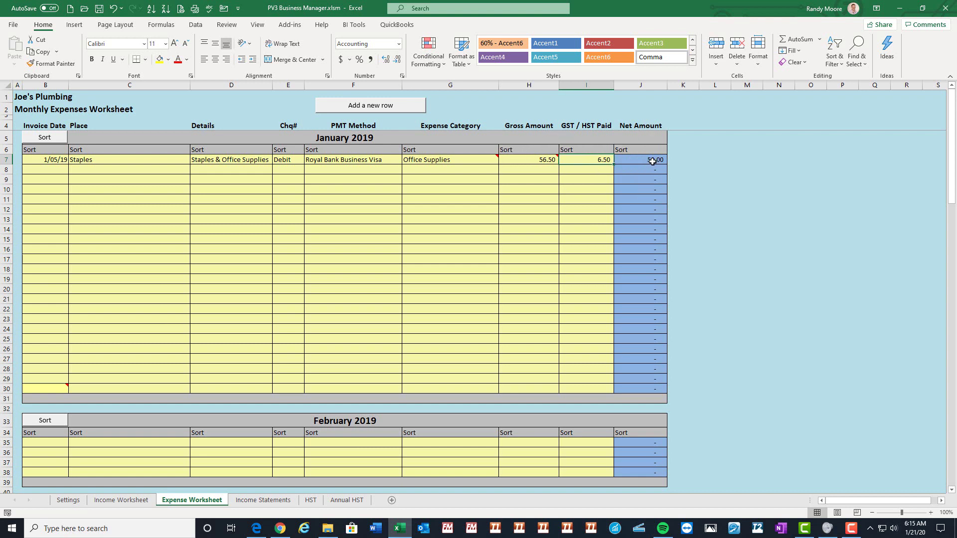
Record a January expense below the Staples row dated 1-6-19, with Esso as the place and Gas as the details
{"action": "left_click", "coordinate": [42, 169]}
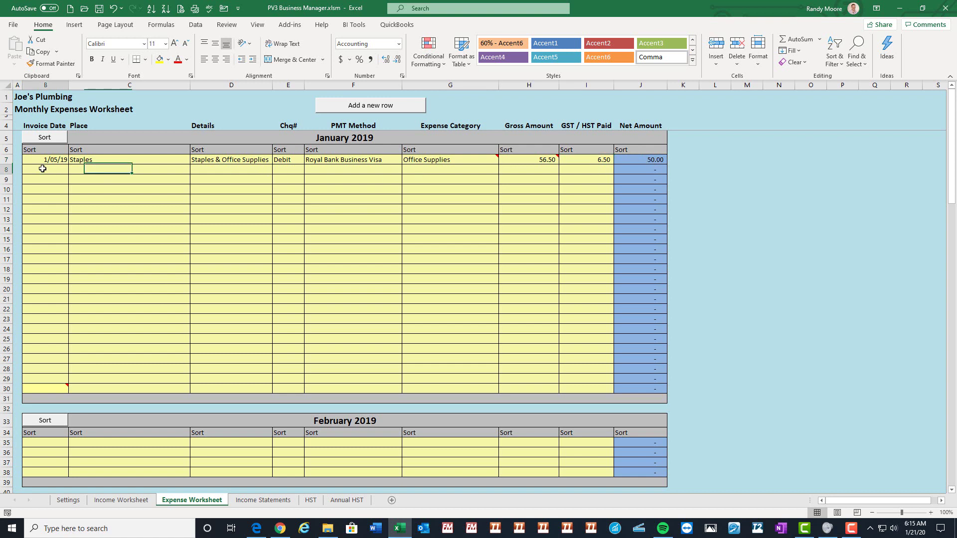
{"action": "left_click", "coordinate": [43, 169]}
{"action": "type", "text": "1-6-"}
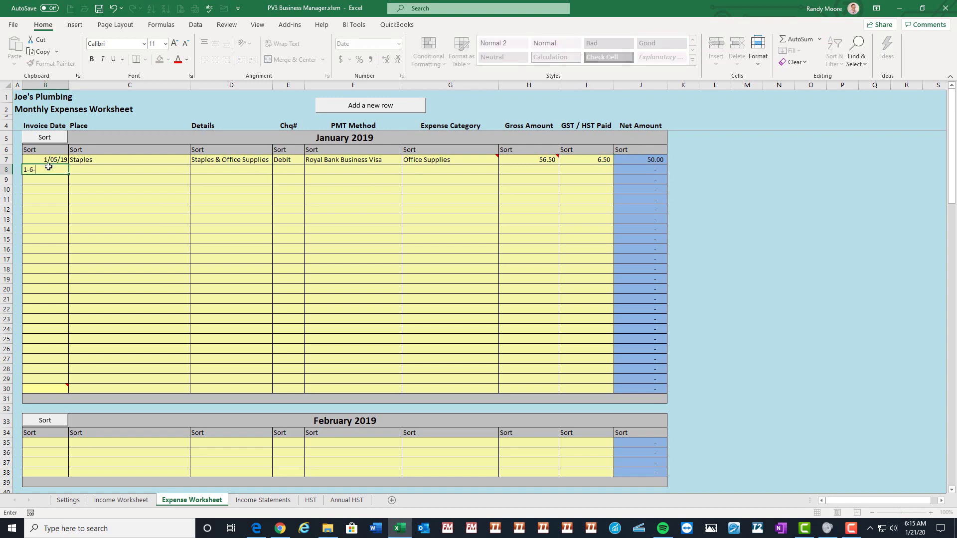
{"action": "type", "text": "19"}
{"action": "key", "text": "Tab"}
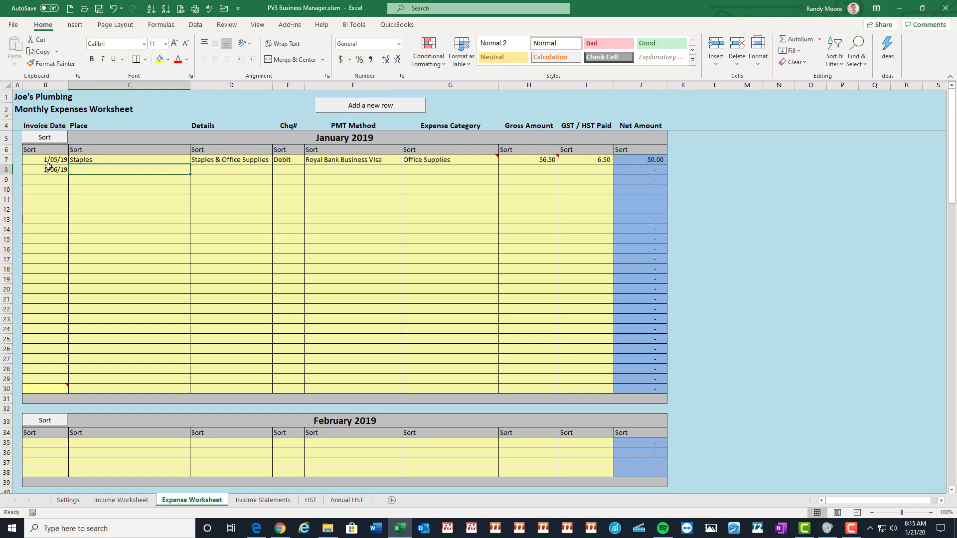
{"action": "type", "text": "Esse"}
{"action": "key", "text": "BackSpace"}
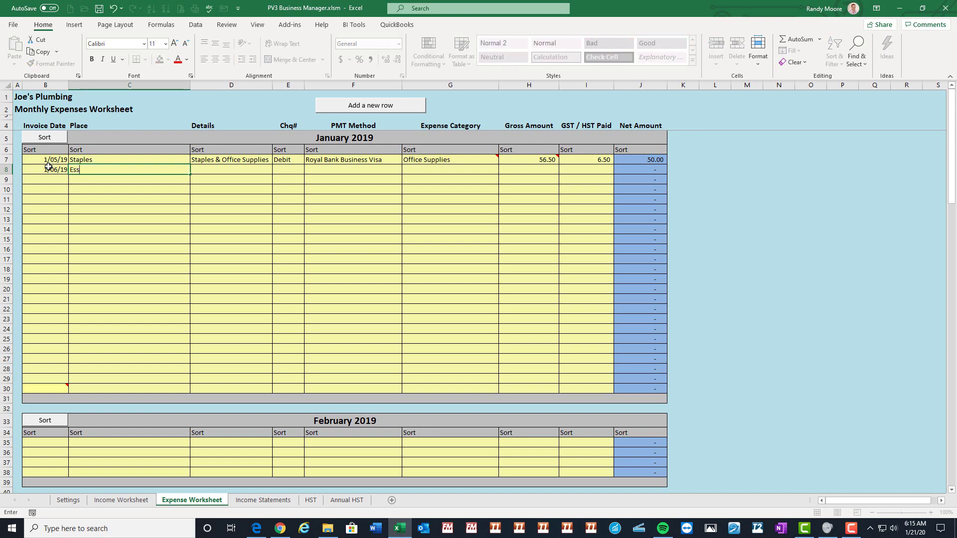
{"action": "key", "text": "Tab"}
{"action": "type", "text": "Gas"}
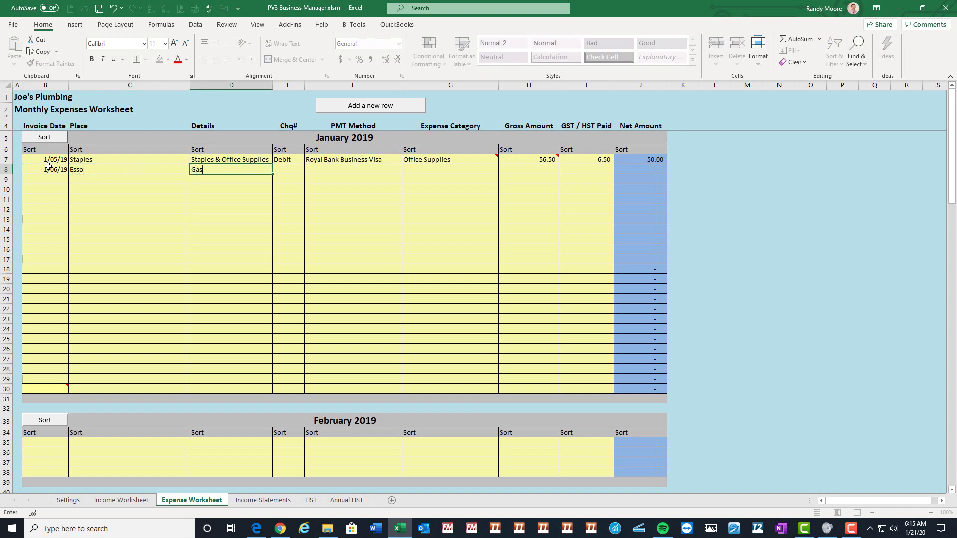
{"action": "key", "text": "Tab"}
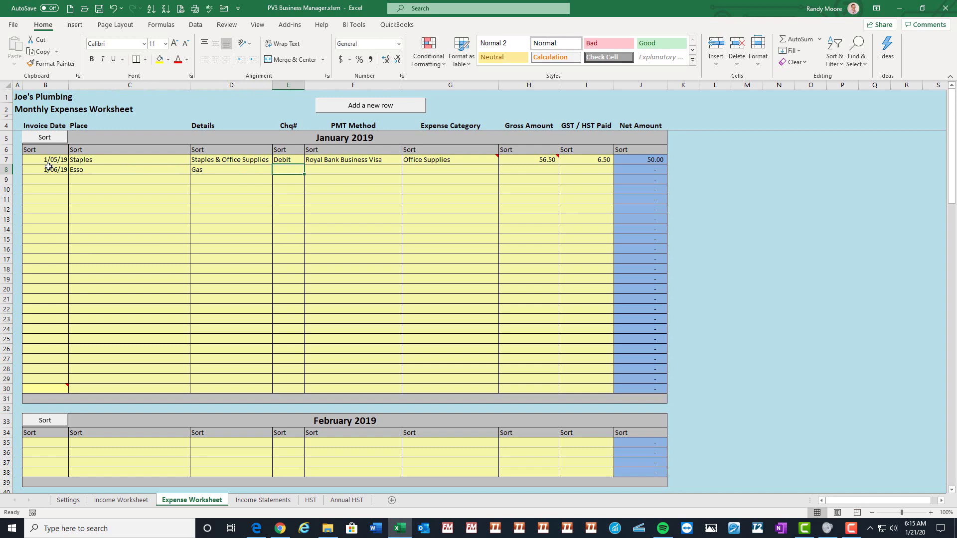
Enter Debit under Chq# for the Esso expense
{"action": "type", "text": "De"}
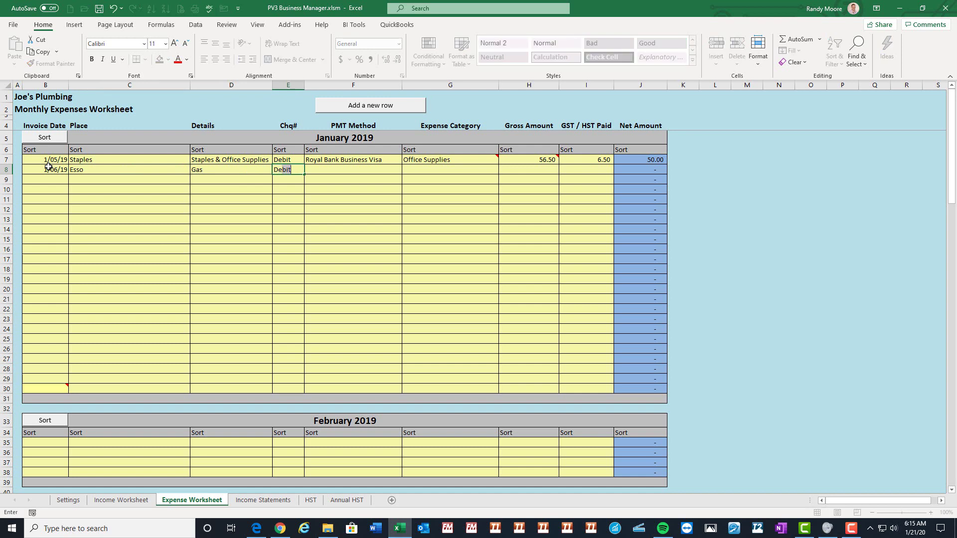
{"action": "type", "text": "bit"}
{"action": "key", "text": "Up"}
{"action": "key", "text": "Down"}
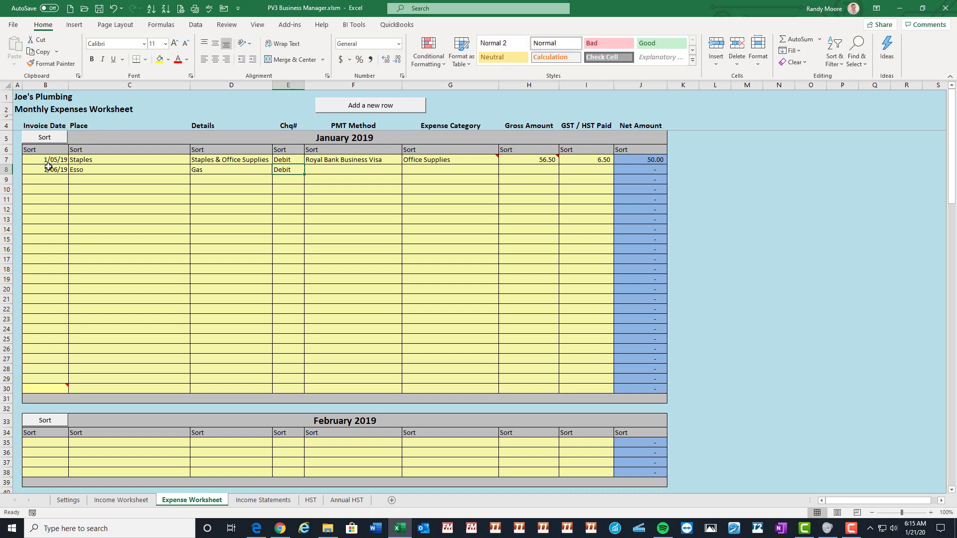
Set the Chq# entries of both the Esso and Staples expenses to Credit
{"action": "type", "text": "Credit"}
{"action": "key", "text": "Up"}
{"action": "type", "text": "Credit"}
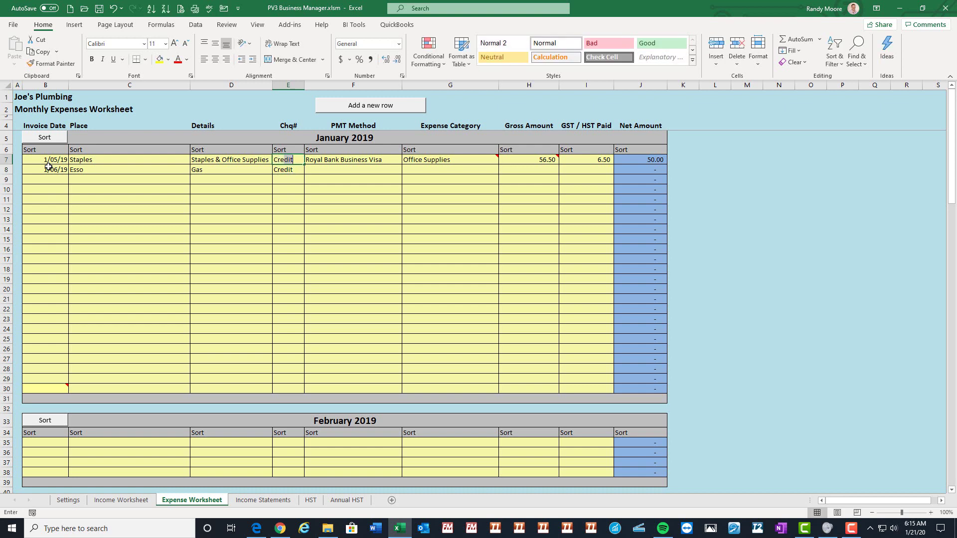
{"action": "key", "text": "Down"}
{"action": "key", "text": "Right"}
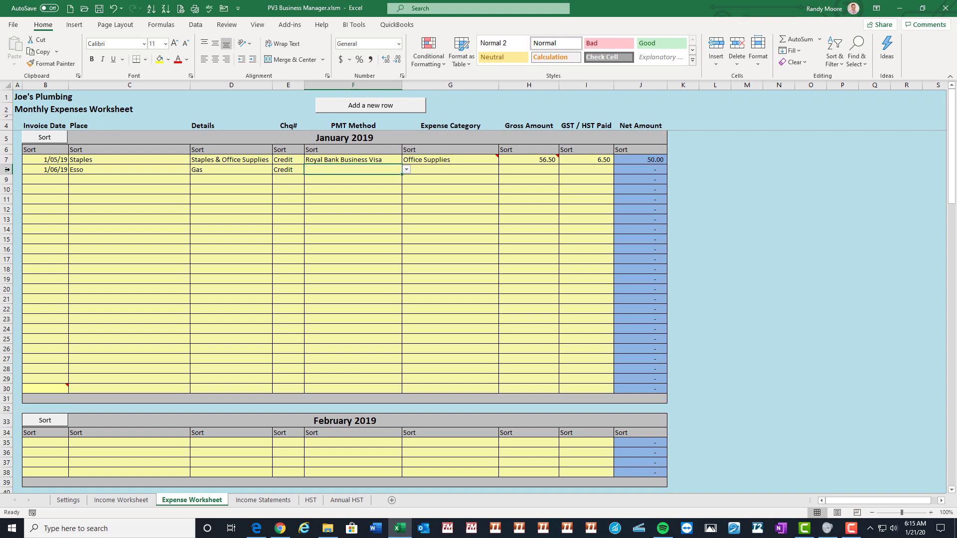
Set the Esso expense's payment method to Royal Bank Business Visa and its category to Ford F150 Fuel and Oil
{"action": "left_click", "coordinate": [406, 171]}
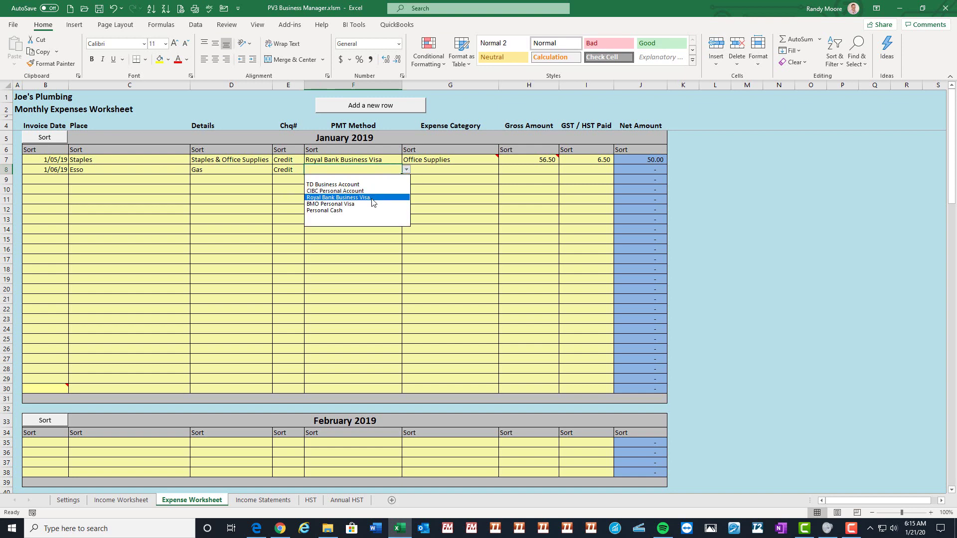
{"action": "left_click", "coordinate": [338, 197]}
{"action": "key", "text": "Right"}
{"action": "left_click", "coordinate": [503, 170]}
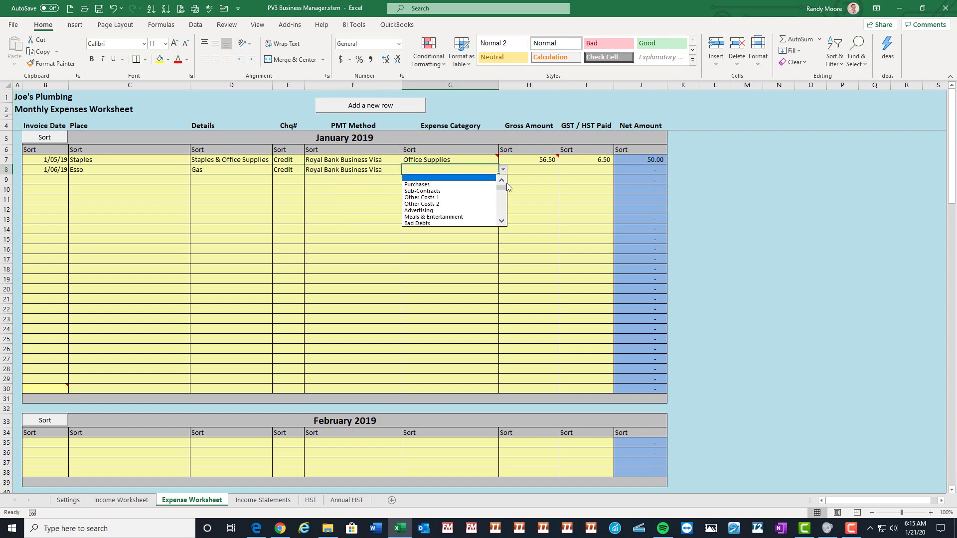
{"action": "left_click", "coordinate": [502, 194]}
{"action": "left_click", "coordinate": [504, 202]}
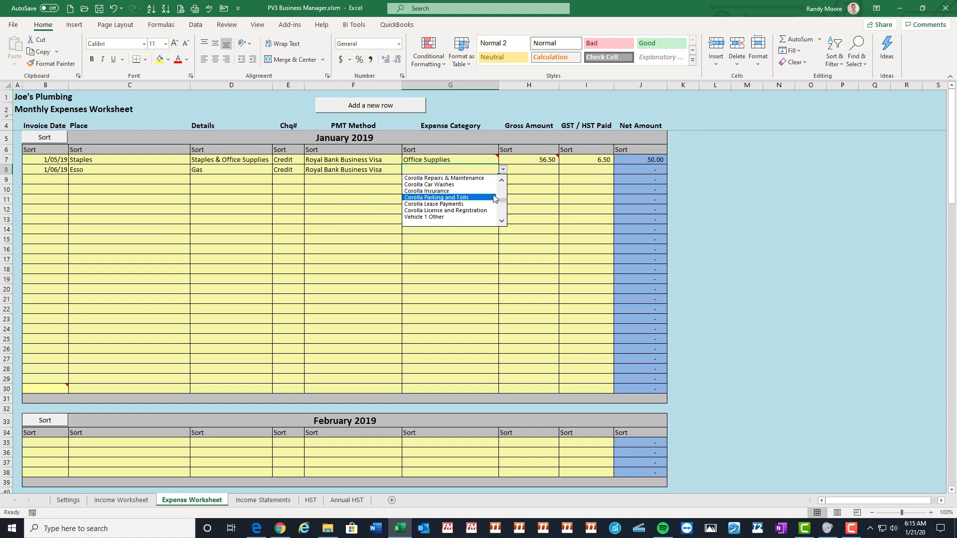
{"action": "left_click", "coordinate": [503, 215]}
{"action": "left_click", "coordinate": [470, 178]}
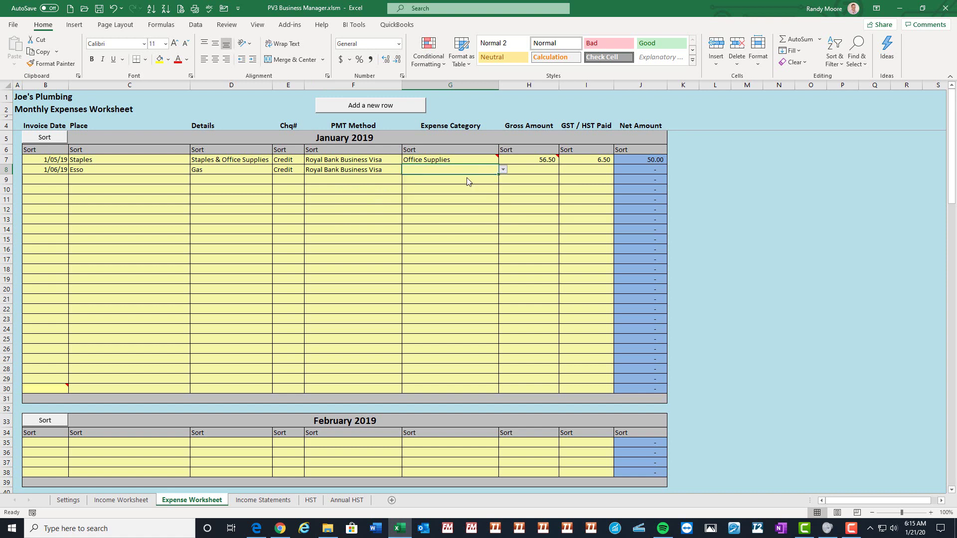
Enter 100 as the Esso expense's gross amount and calculate its GST / HST paid with the formula =H8/1.13*.13
{"action": "left_click", "coordinate": [530, 170]}
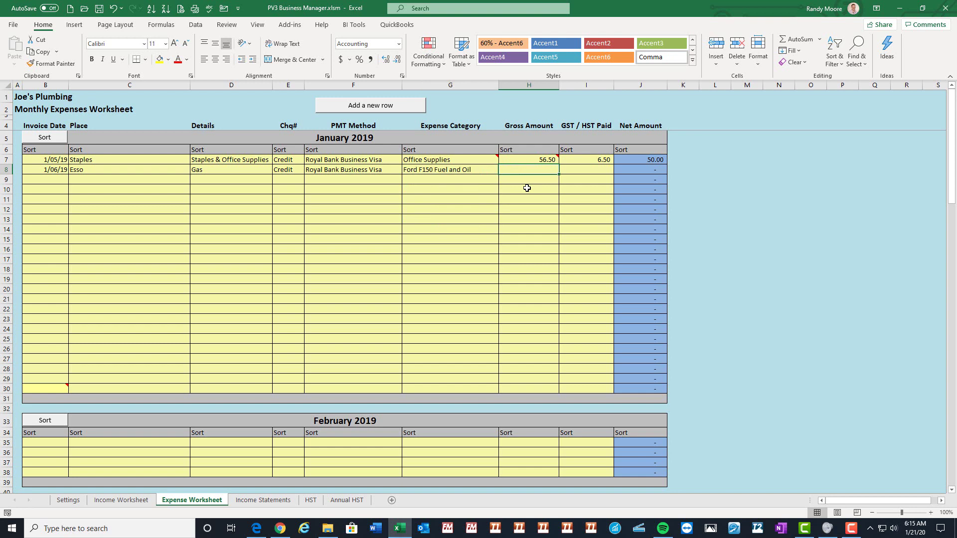
{"action": "type", "text": "10"}
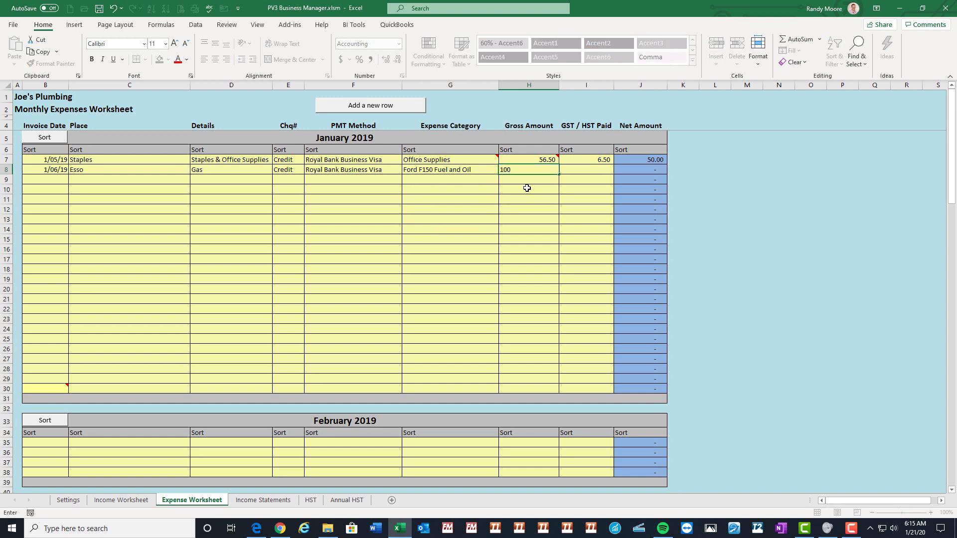
{"action": "type", "text": "0"}
{"action": "key", "text": "Tab"}
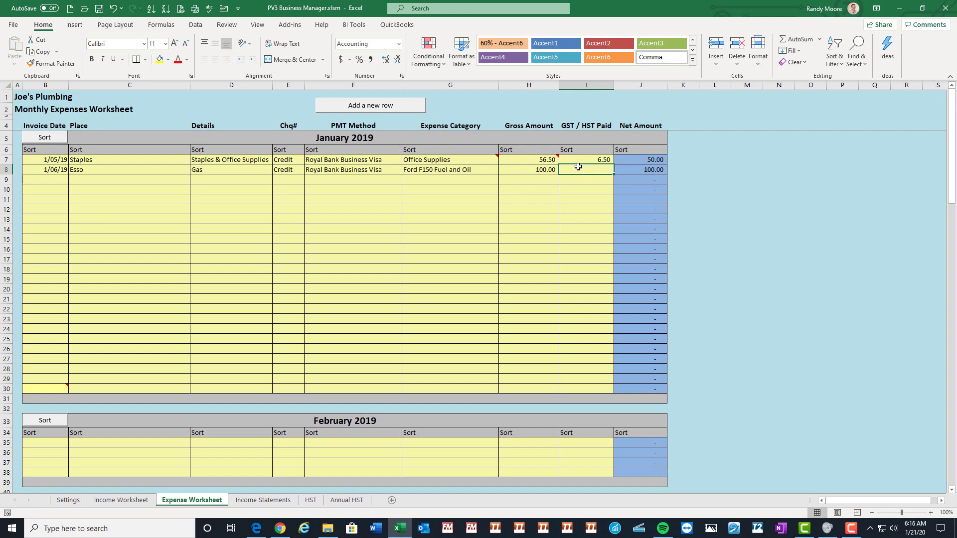
{"action": "mouse_move", "coordinate": [542, 164]}
{"action": "type", "text": "="}
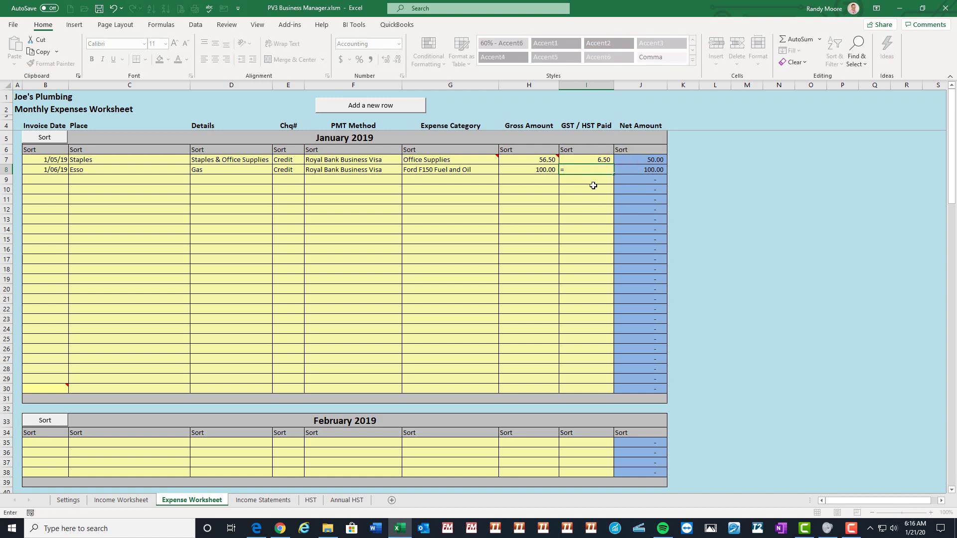
{"action": "key", "text": "Left"}
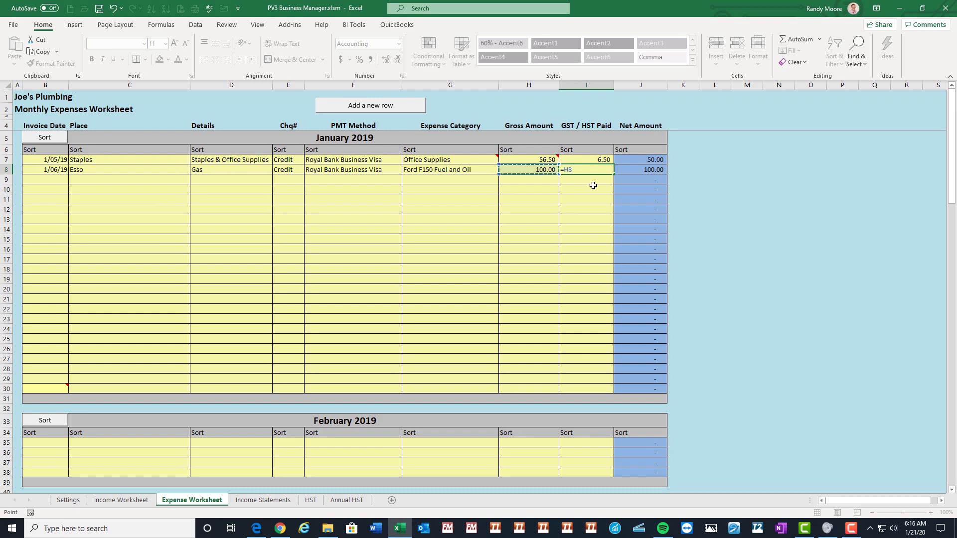
{"action": "type", "text": "/1.13*.13"}
{"action": "key", "text": "Return"}
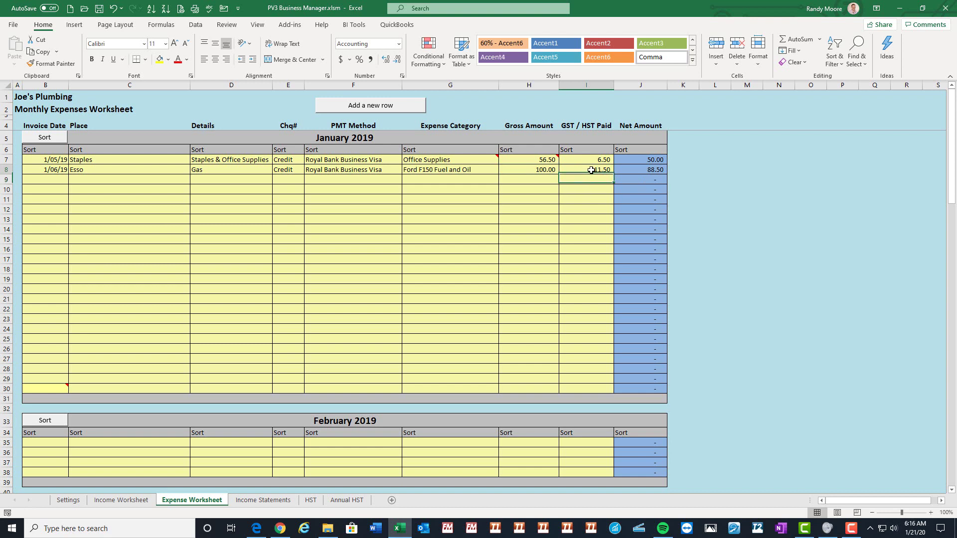
{"action": "left_click", "coordinate": [591, 170]}
{"action": "left_click", "coordinate": [659, 170]}
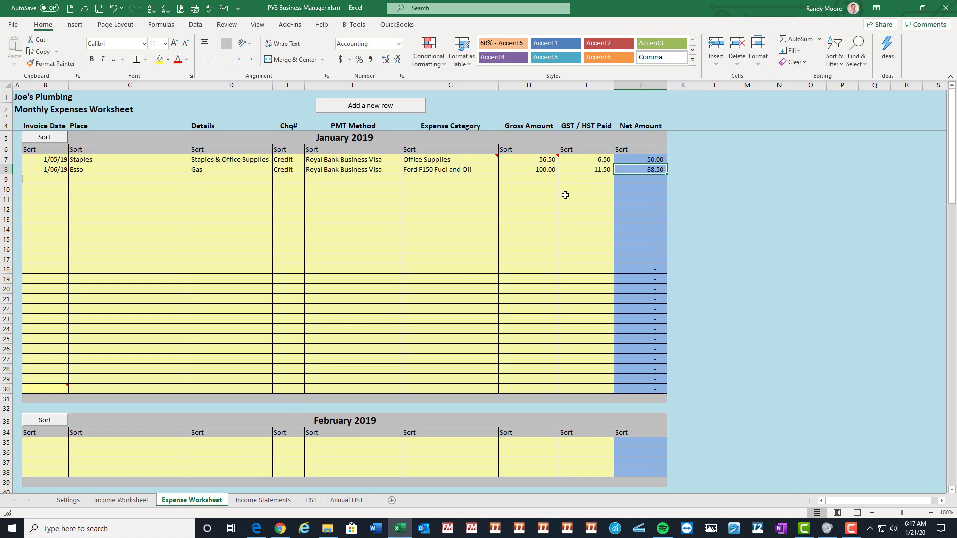
Review January's product sales, total monthly income, office supplies and net income on the Income Statements sheet
{"action": "left_click", "coordinate": [259, 501]}
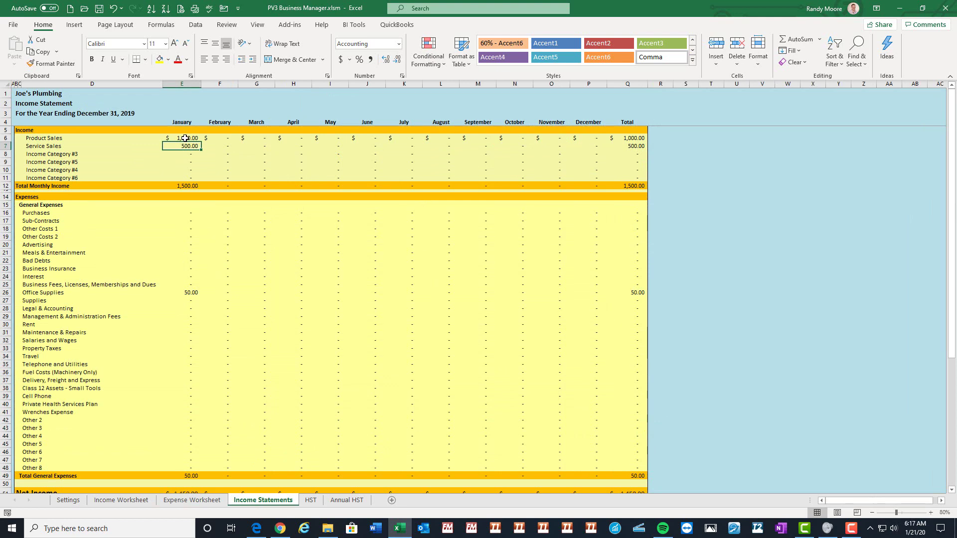
{"action": "left_click", "coordinate": [189, 139]}
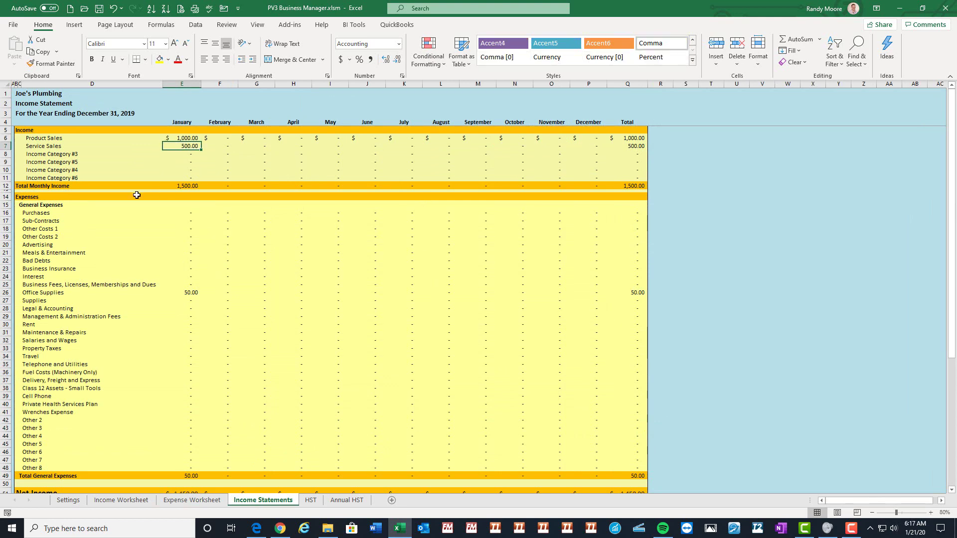
{"action": "left_click", "coordinate": [191, 186]}
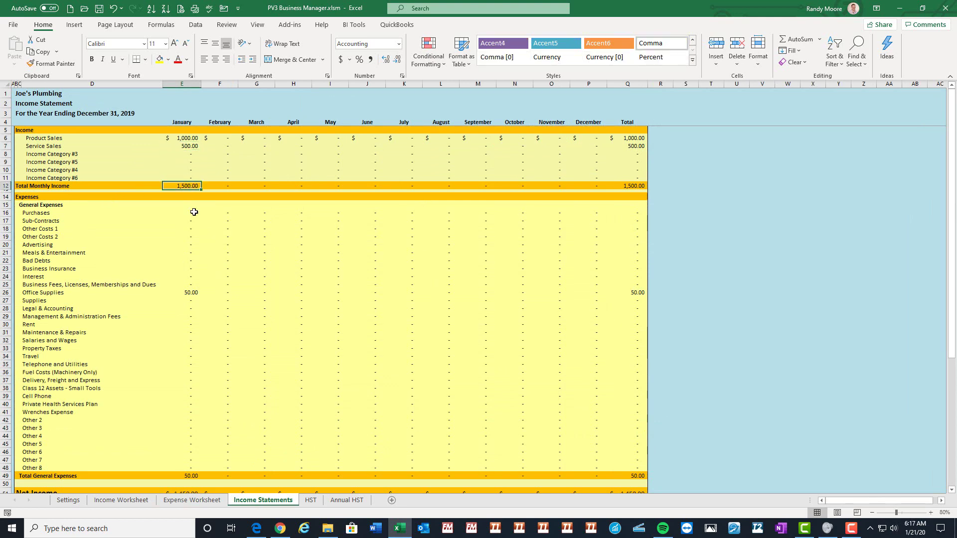
{"action": "left_click", "coordinate": [194, 292]}
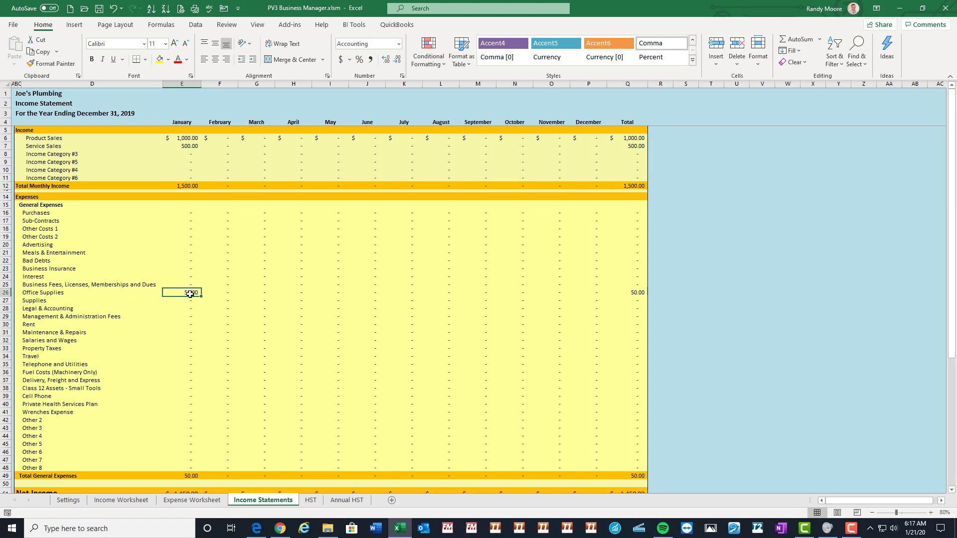
{"action": "scroll", "coordinate": [190, 294], "scroll_direction": "down", "scroll_amount": 3}
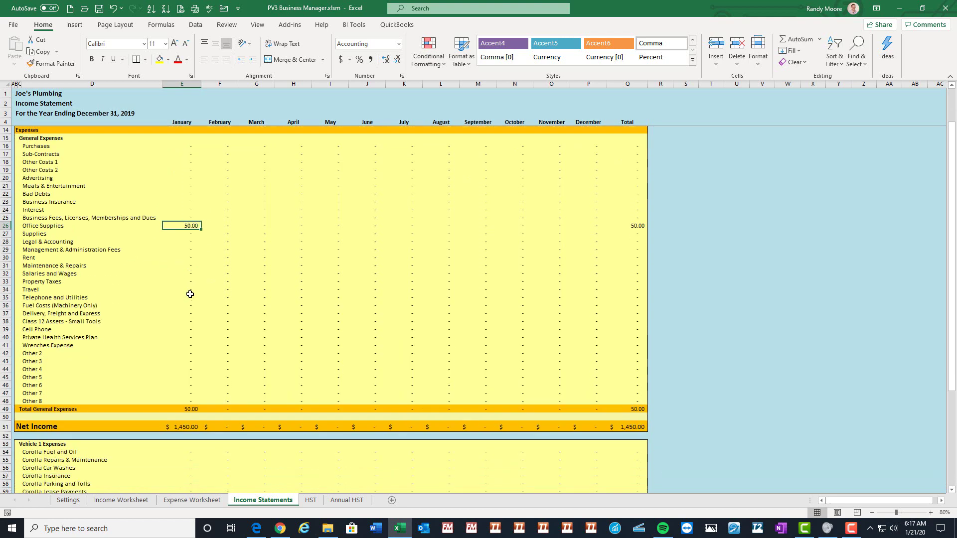
{"action": "left_click", "coordinate": [192, 427]}
Unhide the Vehicle 2 Expenses rows below Total Vehicle Expenses and check January's Ford F150 Fuel and Oil amount
{"action": "scroll", "coordinate": [227, 376], "scroll_direction": "down", "scroll_amount": 8}
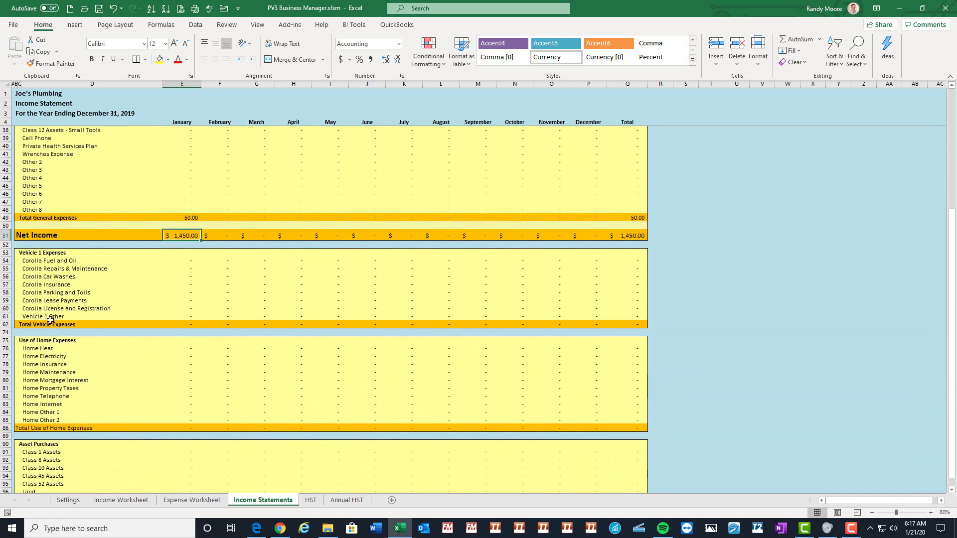
{"action": "left_click_drag", "start_coordinate": [4, 324], "coordinate": [4, 331]}
{"action": "right_click", "coordinate": [4, 330]}
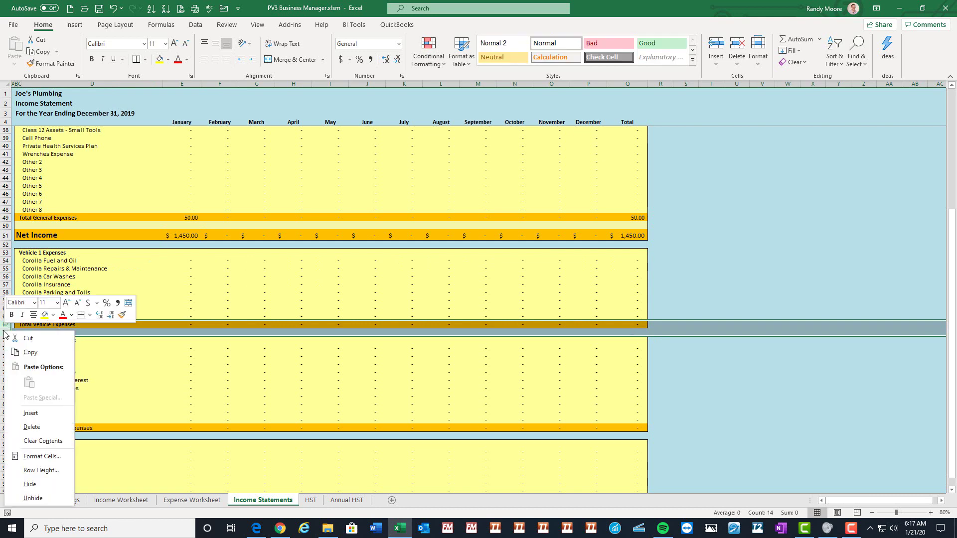
{"action": "left_click", "coordinate": [35, 499]}
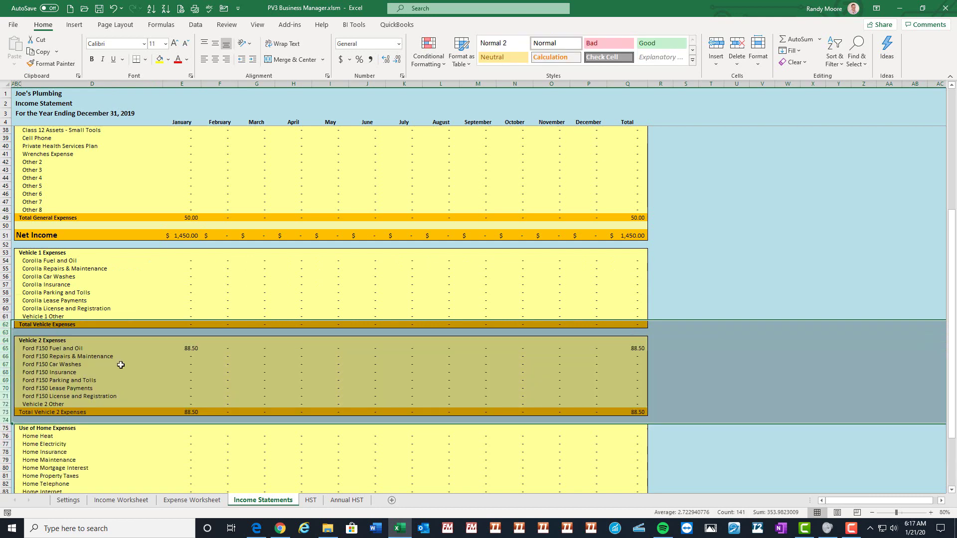
{"action": "left_click", "coordinate": [129, 331]}
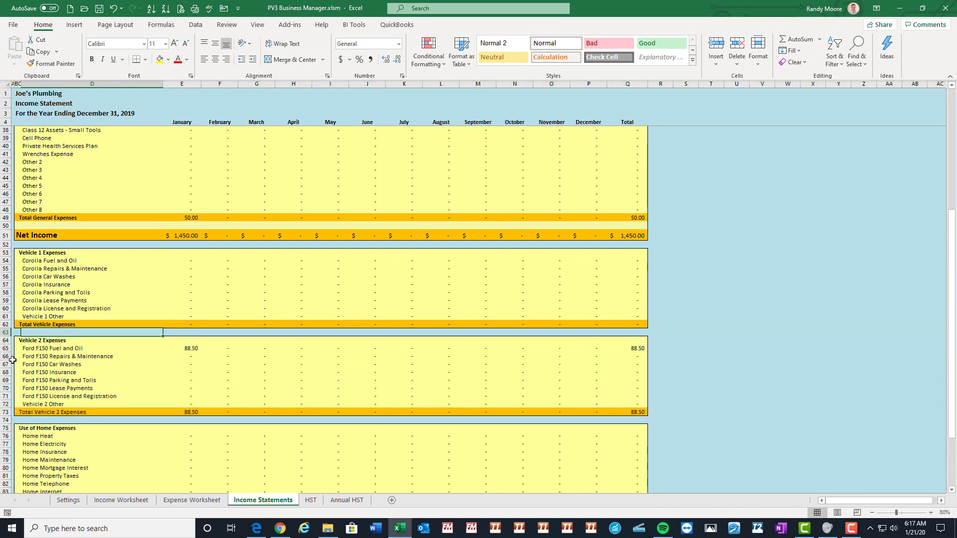
{"action": "left_click", "coordinate": [189, 349]}
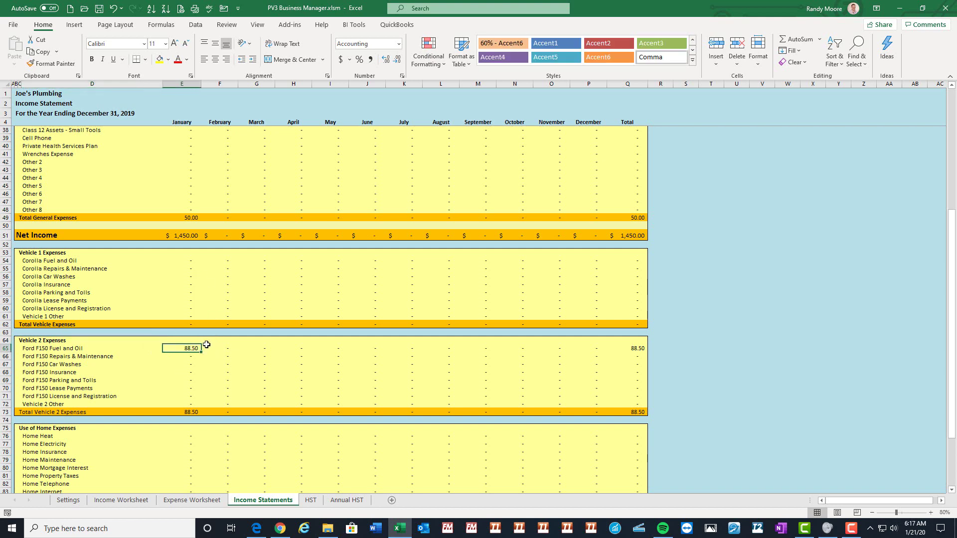
{"action": "scroll", "coordinate": [207, 345], "scroll_direction": "down", "scroll_amount": 4}
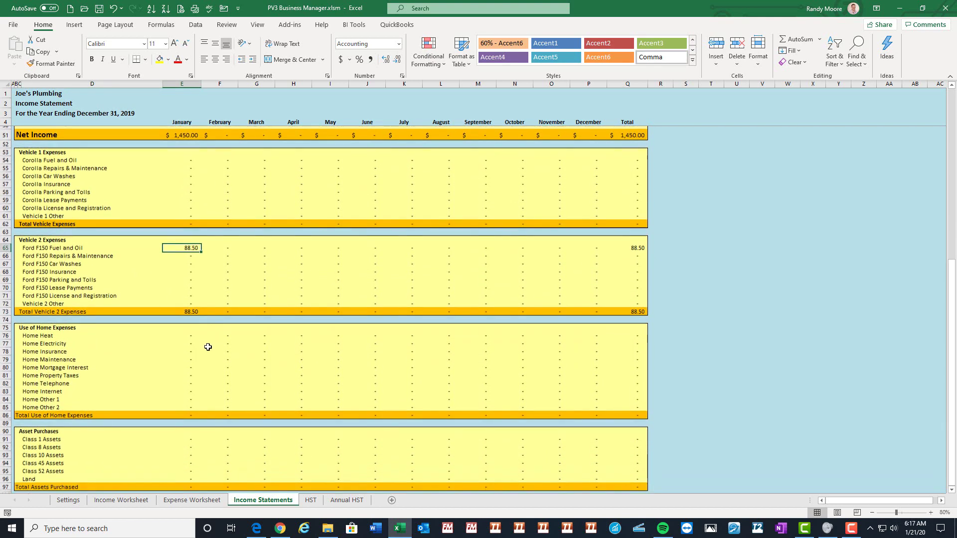
In row 9 of the January Expense Worksheet, set the category to Home Mortgage Interest and the gross amount to 1000
{"action": "left_click", "coordinate": [199, 499]}
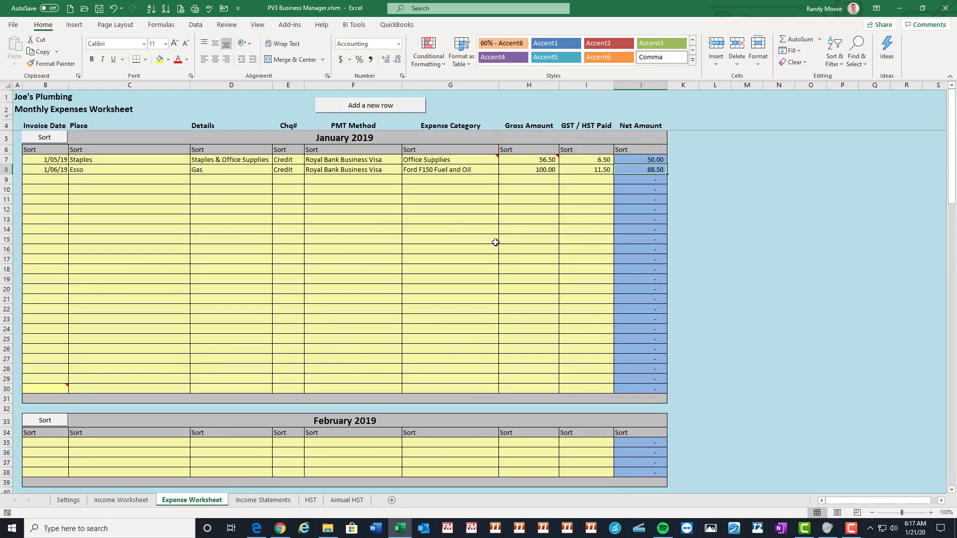
{"action": "left_click", "coordinate": [493, 179]}
{"action": "left_click", "coordinate": [504, 180]}
{"action": "left_click", "coordinate": [504, 218]}
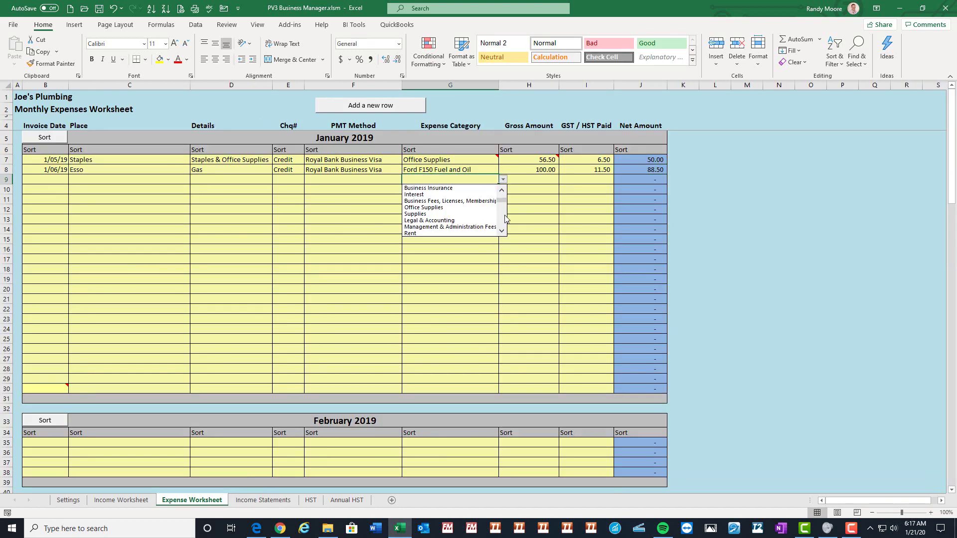
{"action": "scroll", "coordinate": [504, 222], "scroll_direction": "down", "scroll_amount": 5}
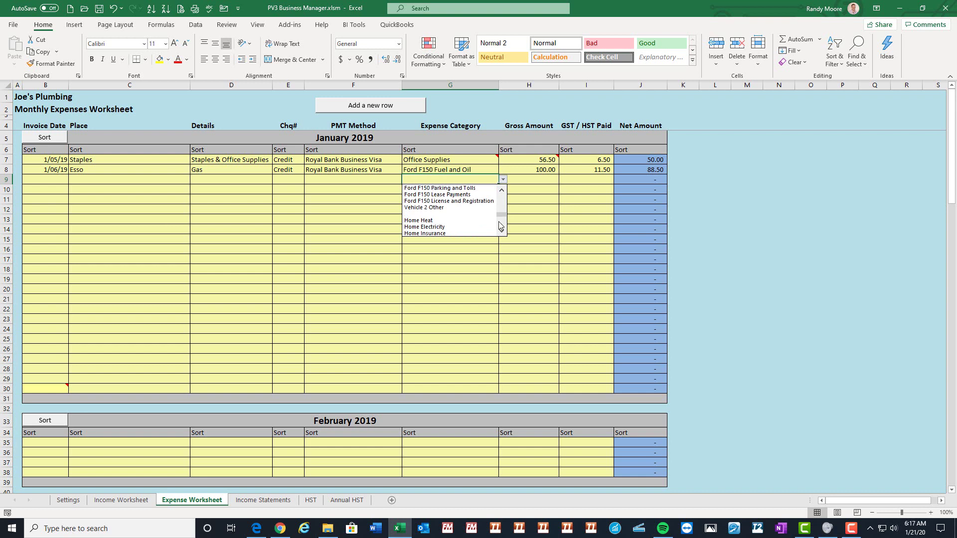
{"action": "scroll", "coordinate": [466, 234], "scroll_direction": "down", "scroll_amount": 2}
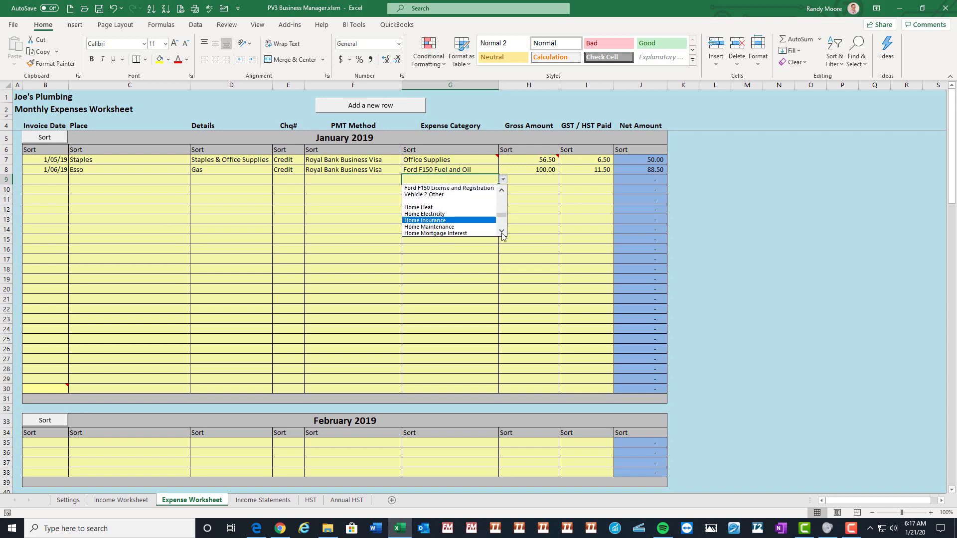
{"action": "left_click", "coordinate": [469, 233]}
{"action": "left_click", "coordinate": [532, 181]}
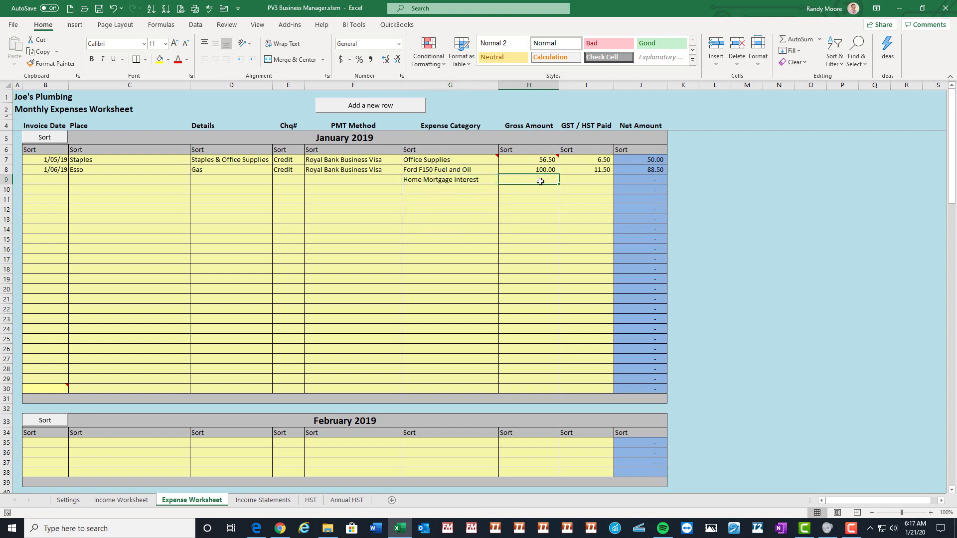
{"action": "type", "text": "1000"}
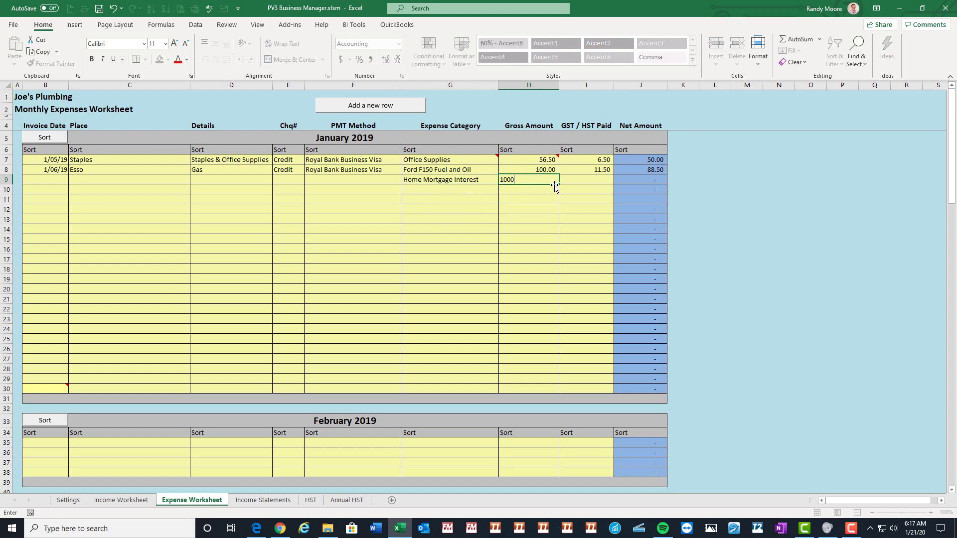
{"action": "key", "text": "Return"}
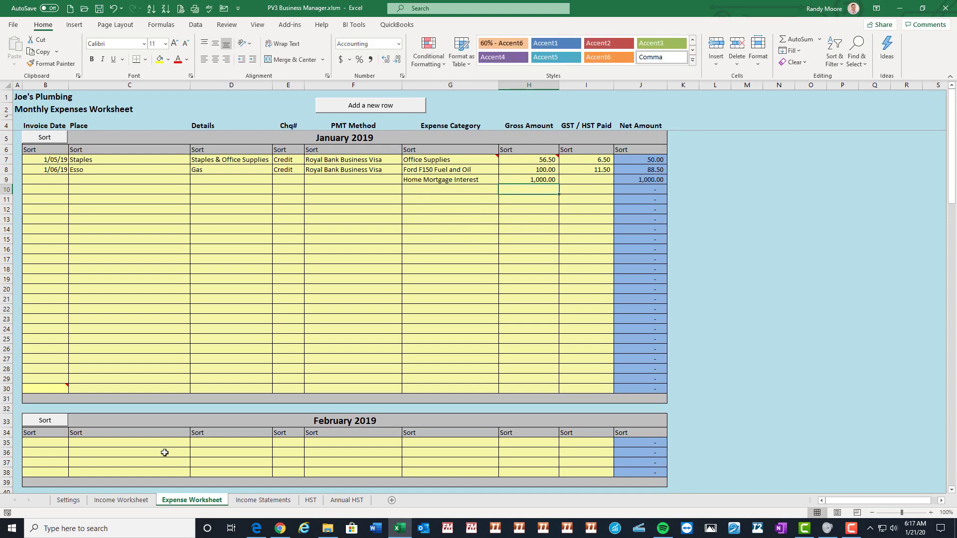
Check January's Home Mortgage Interest on the Income Statements and compare it with the general expenses and net income sections
{"action": "left_click", "coordinate": [261, 501]}
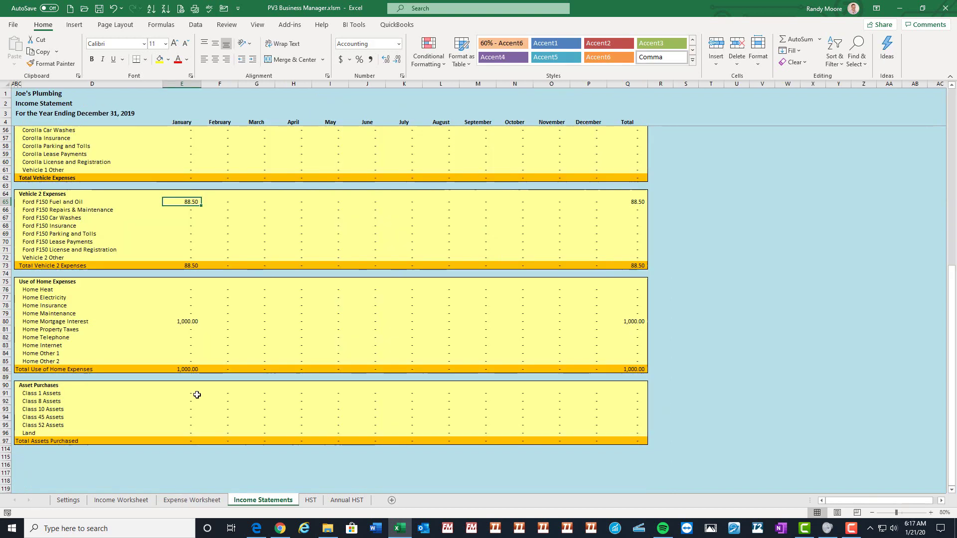
{"action": "left_click", "coordinate": [189, 322]}
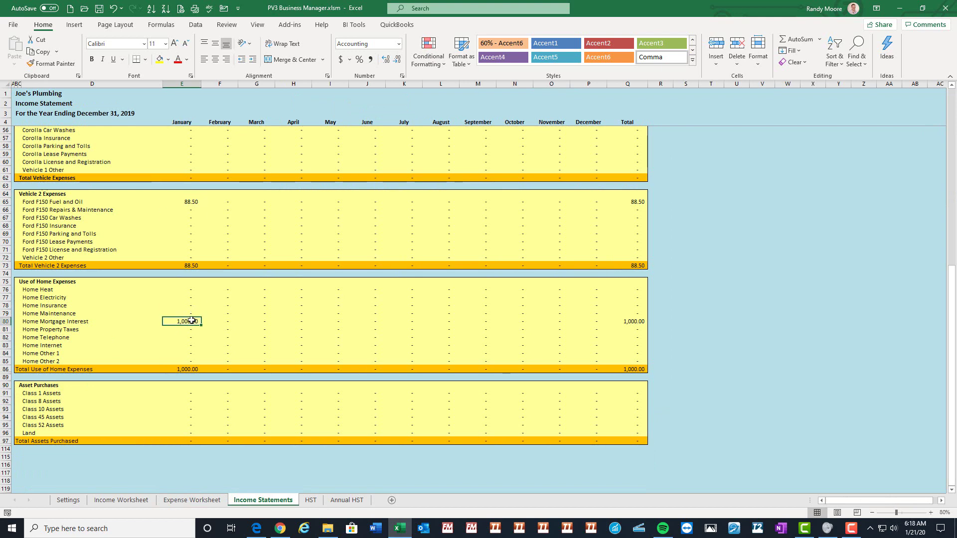
{"action": "scroll", "coordinate": [192, 321], "scroll_direction": "up", "scroll_amount": 5}
{"action": "scroll", "coordinate": [181, 208], "scroll_direction": "up", "scroll_amount": 5}
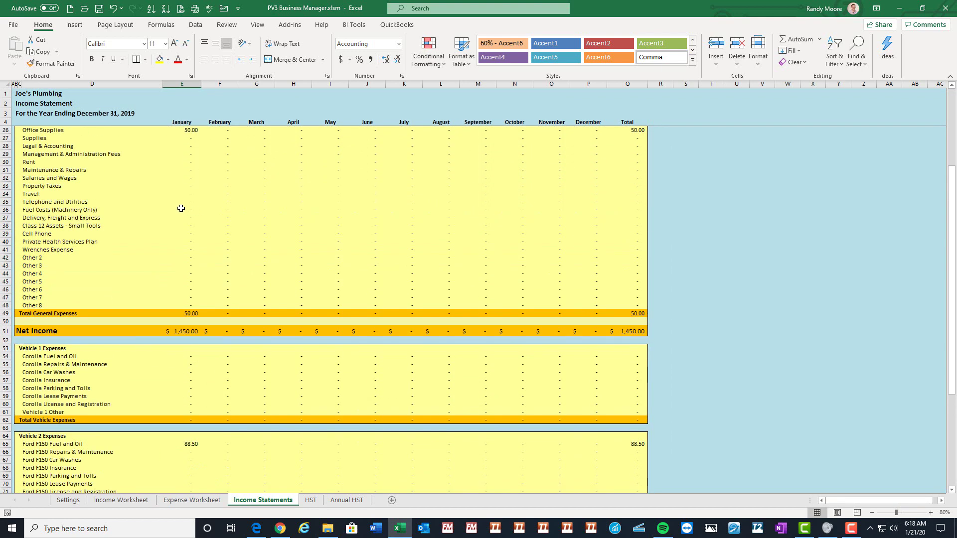
{"action": "scroll", "coordinate": [172, 197], "scroll_direction": "up", "scroll_amount": 5}
{"action": "scroll", "coordinate": [149, 333], "scroll_direction": "down", "scroll_amount": 7}
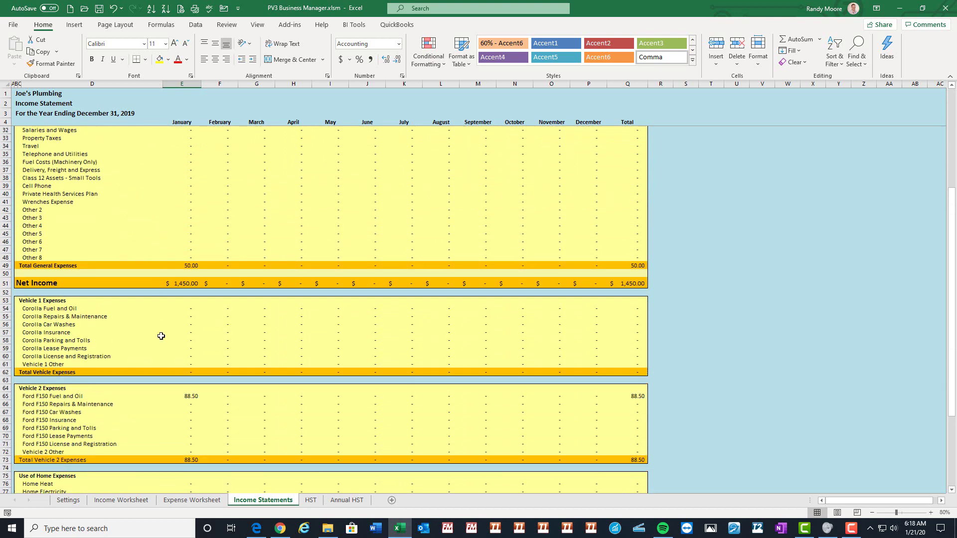
{"action": "scroll", "coordinate": [165, 332], "scroll_direction": "down", "scroll_amount": 3}
{"action": "scroll", "coordinate": [204, 261], "scroll_direction": "down", "scroll_amount": 3}
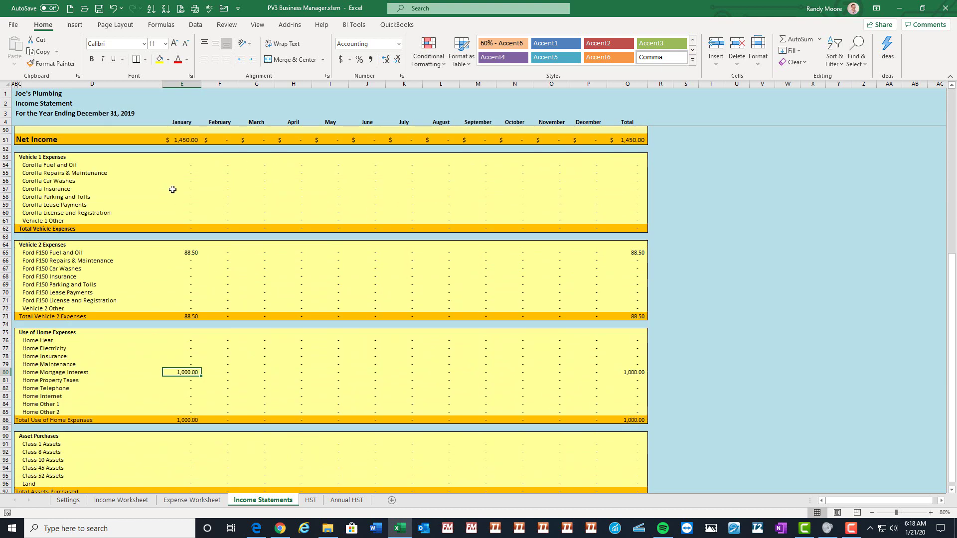
Examine January's Vehicle 1, Vehicle 2, Use of Home and Asset Purchases sections below Net Income
{"action": "left_click", "coordinate": [187, 172]}
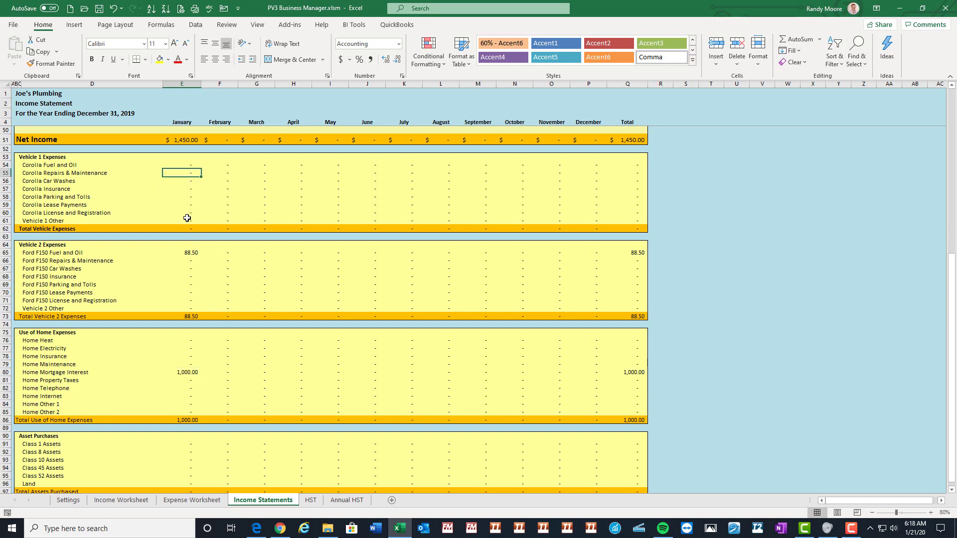
{"action": "left_click", "coordinate": [191, 270]}
{"action": "scroll", "coordinate": [192, 270], "scroll_direction": "down", "scroll_amount": 3}
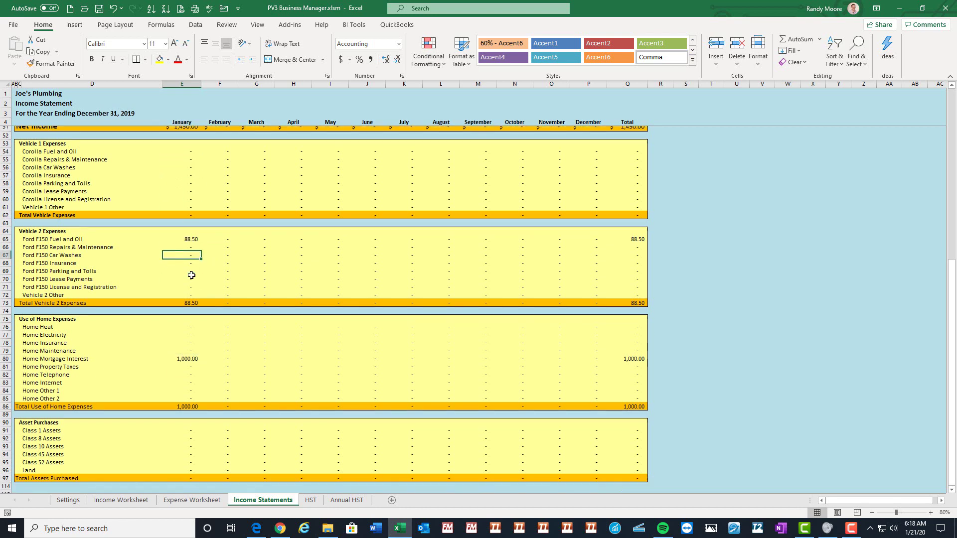
{"action": "left_click", "coordinate": [182, 282]}
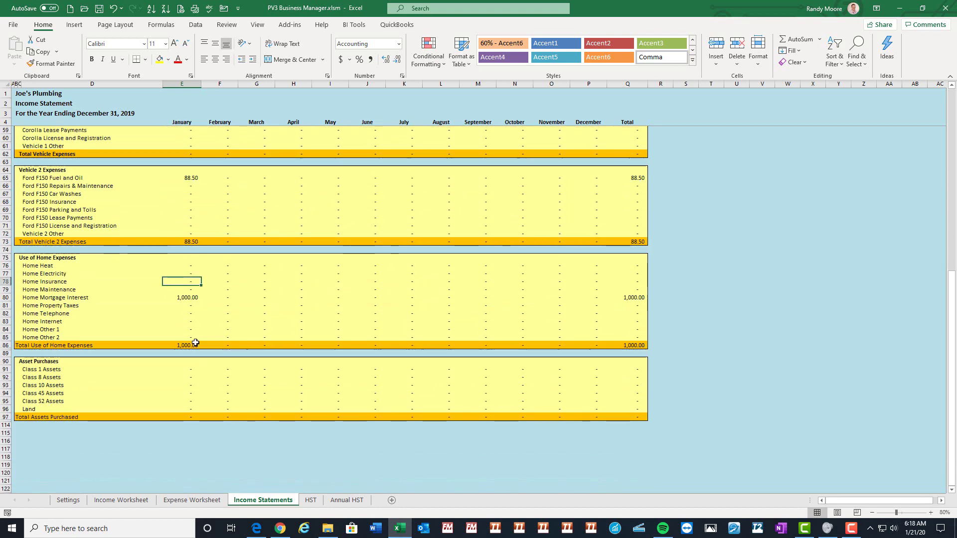
{"action": "left_click", "coordinate": [195, 378]}
{"action": "scroll", "coordinate": [194, 379], "scroll_direction": "up", "scroll_amount": 9}
{"action": "scroll", "coordinate": [194, 379], "scroll_direction": "up", "scroll_amount": 9}
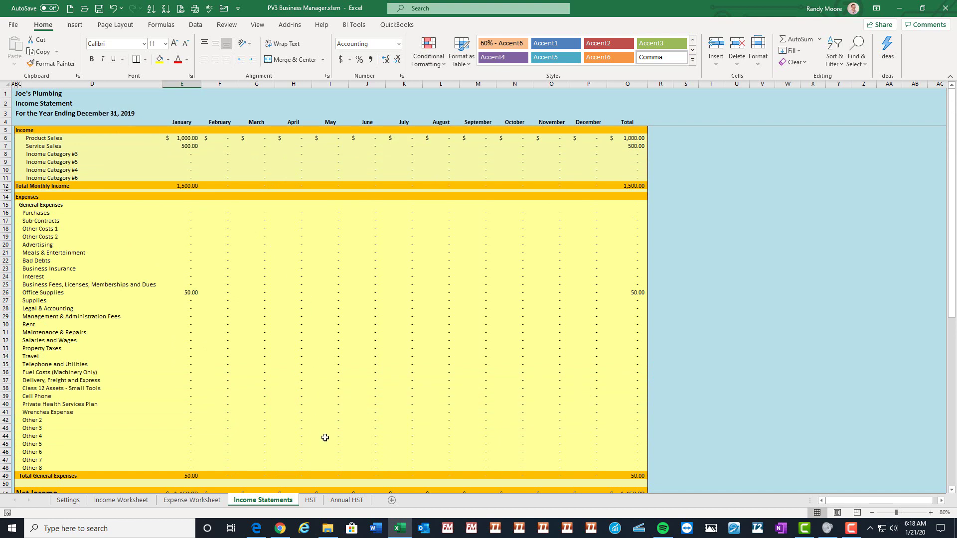
Review the GST/HST charged and paid for January to March under Quarter 1 on the HST sheet
{"action": "left_click", "coordinate": [310, 500]}
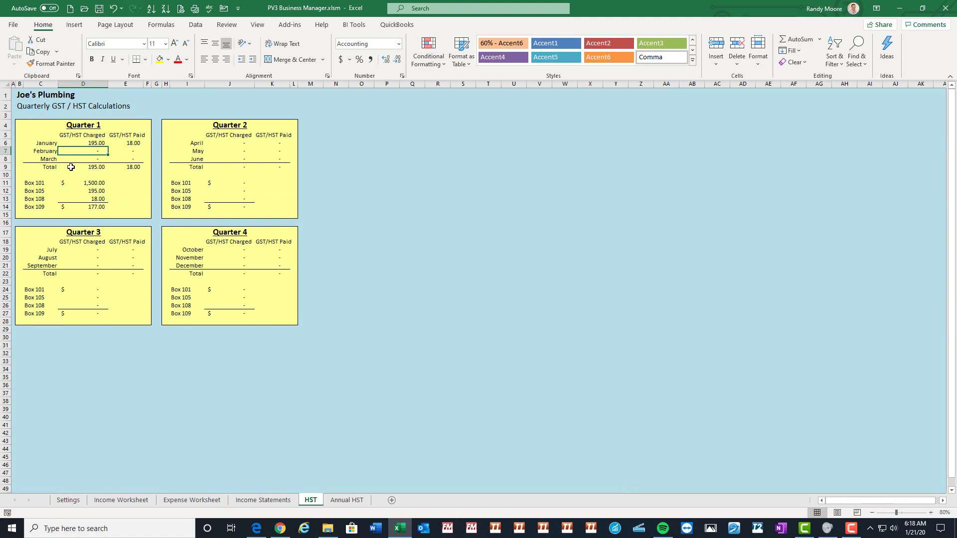
{"action": "left_click", "coordinate": [87, 143]}
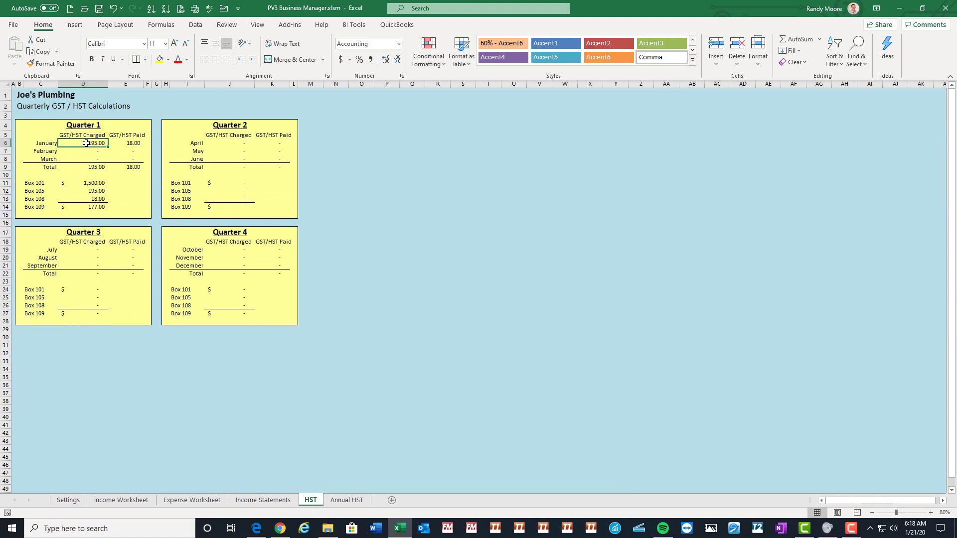
{"action": "left_click", "coordinate": [86, 150]}
{"action": "left_click", "coordinate": [84, 159]}
{"action": "left_click", "coordinate": [130, 144]}
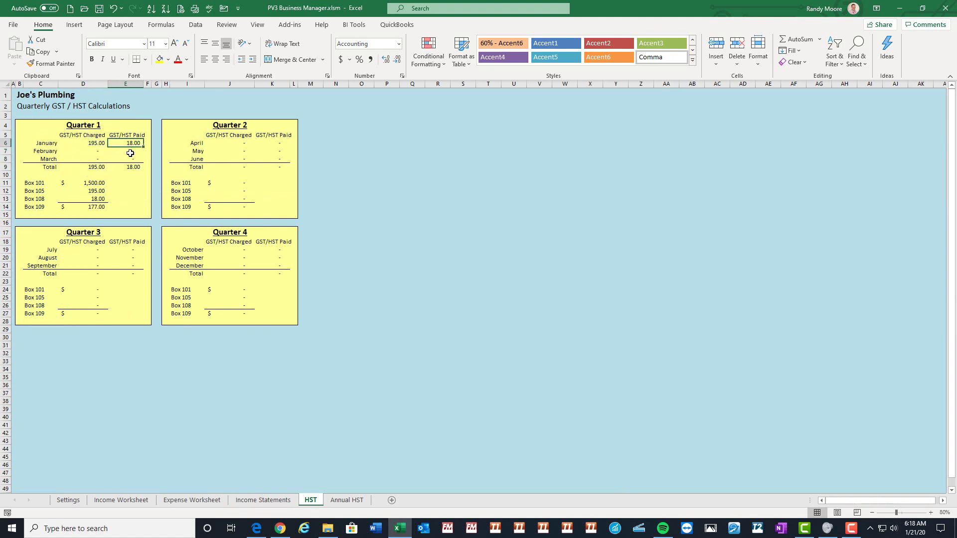
{"action": "left_click", "coordinate": [131, 151]}
{"action": "left_click", "coordinate": [130, 159]}
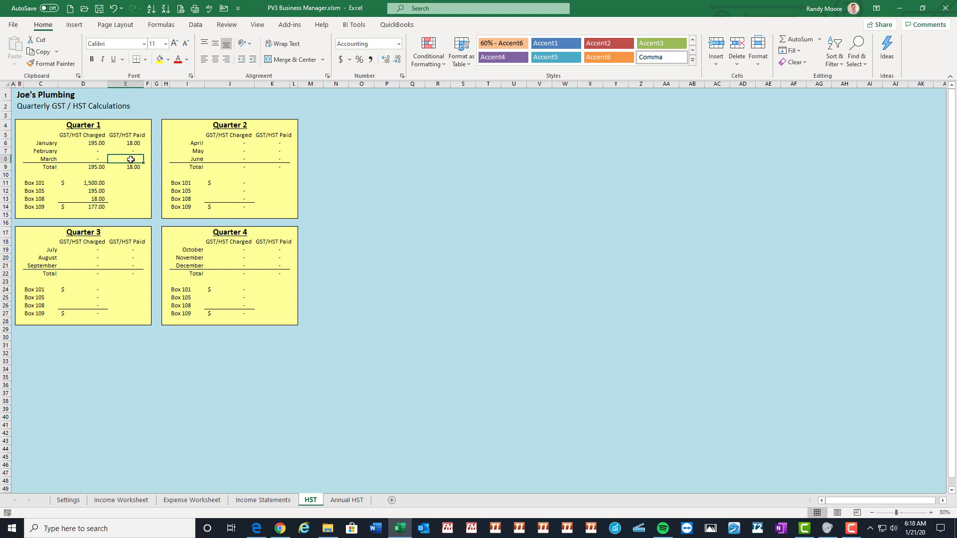
Examine the Quarter 1 amounts for Box 101, Box 105, Box 108 and Box 109
{"action": "left_click", "coordinate": [99, 184]}
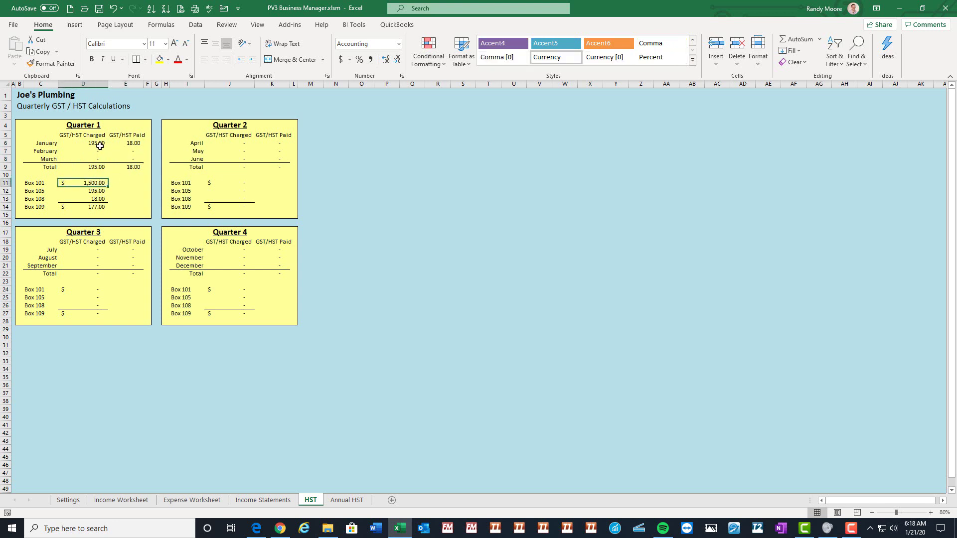
{"action": "left_click", "coordinate": [84, 206]}
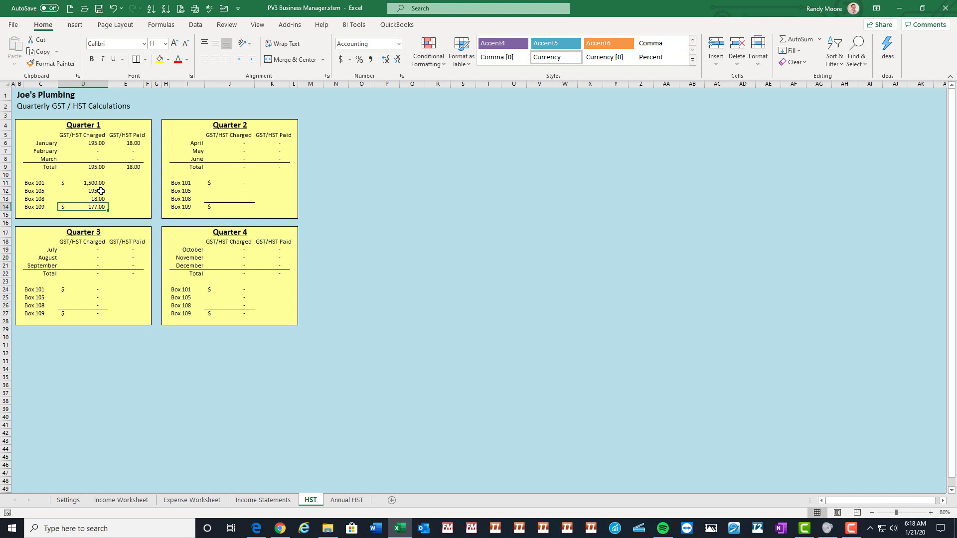
{"action": "left_click", "coordinate": [102, 192]}
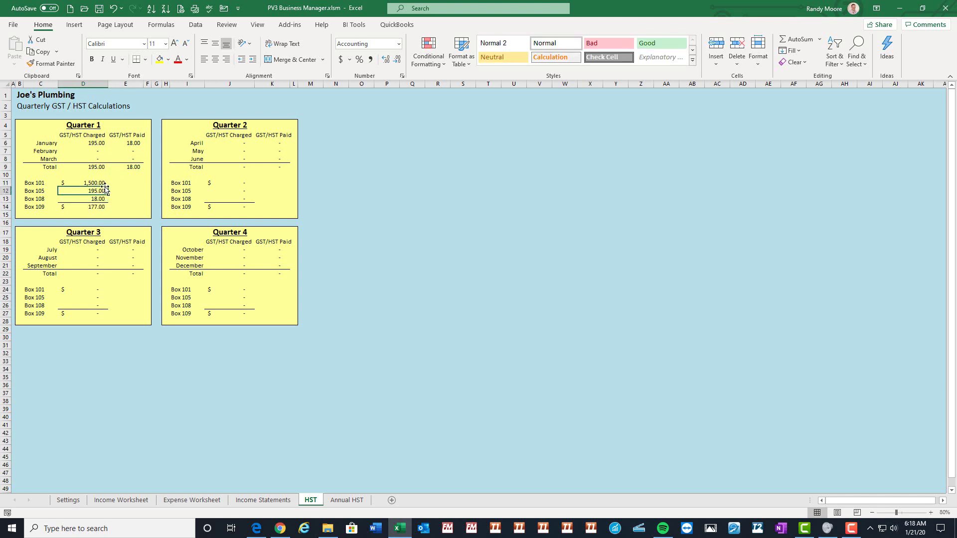
{"action": "left_click", "coordinate": [104, 200]}
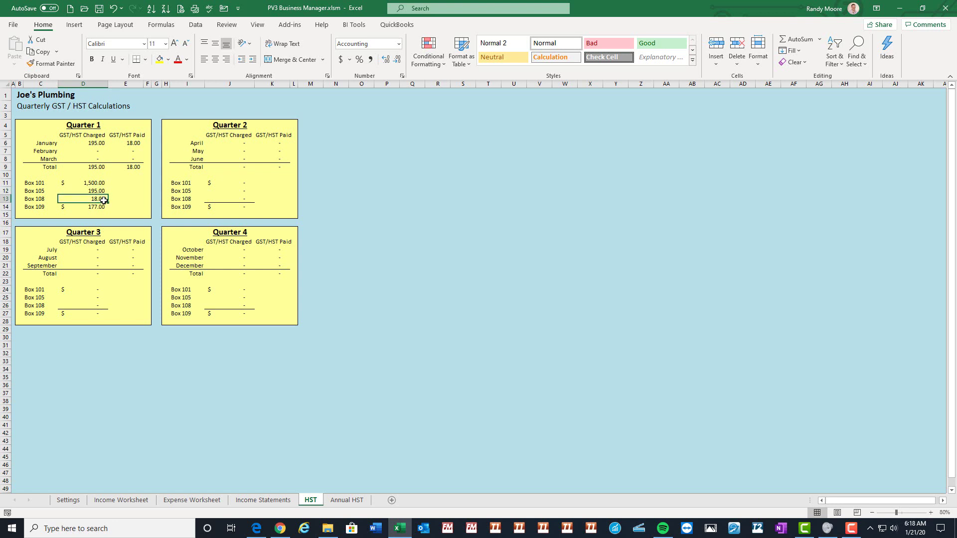
{"action": "left_click", "coordinate": [102, 209]}
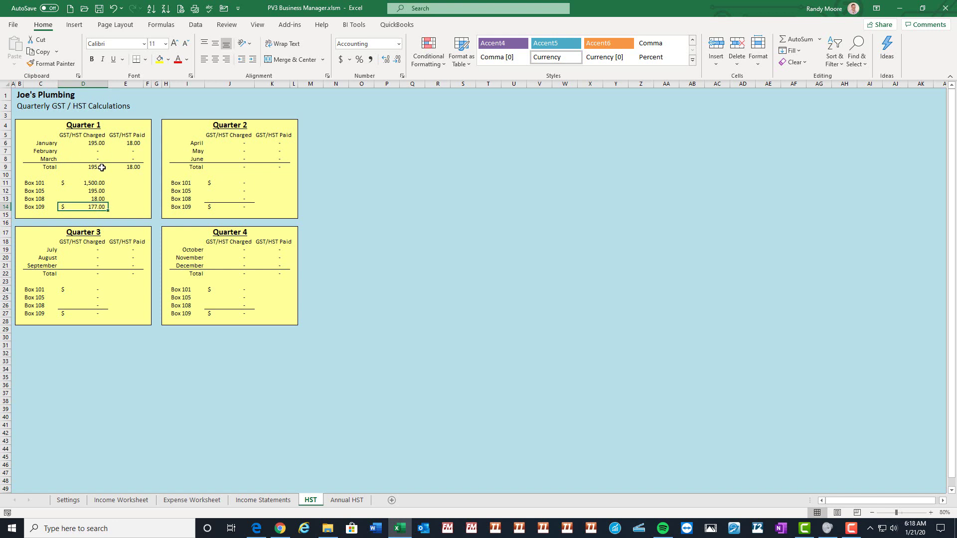
Check the 2019 Box 101 amount on the Annual HST sheet and return to the beginning of the Settings sheet
{"action": "left_click", "coordinate": [347, 500]}
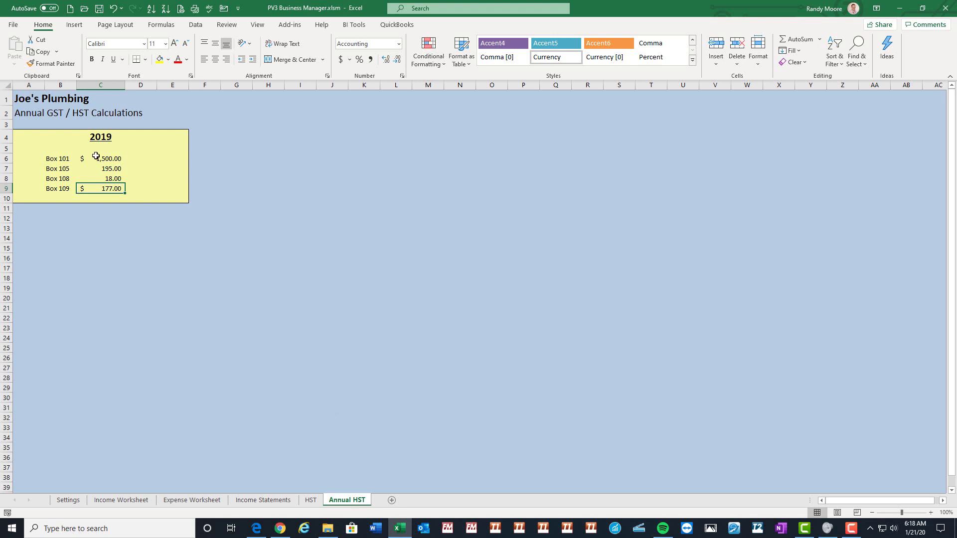
{"action": "left_click", "coordinate": [112, 158]}
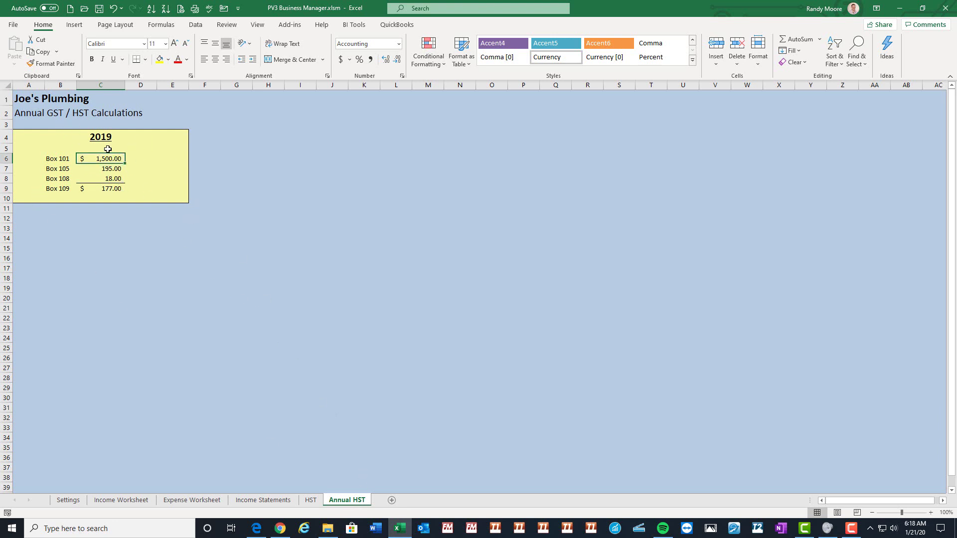
{"action": "left_click", "coordinate": [69, 501]}
{"action": "scroll", "coordinate": [192, 296], "scroll_direction": "up", "scroll_amount": 6}
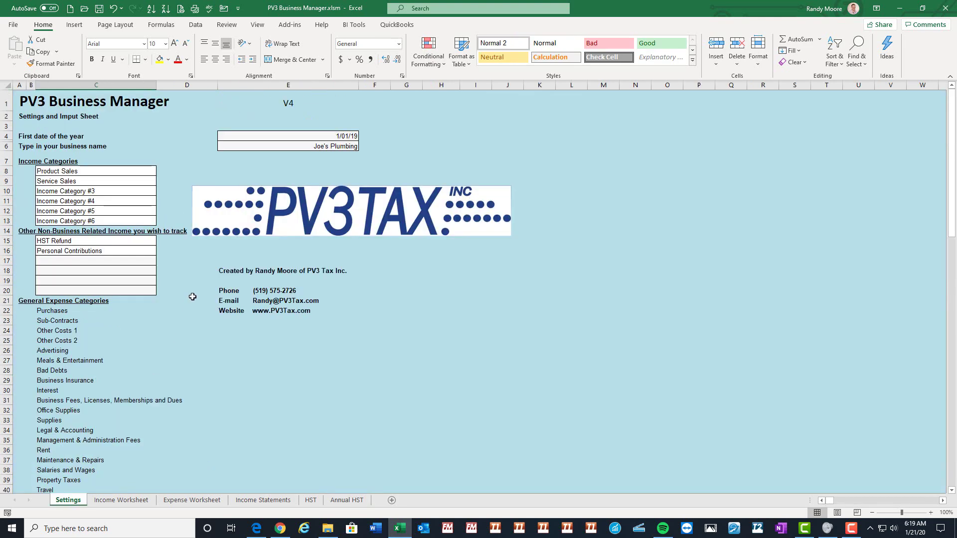